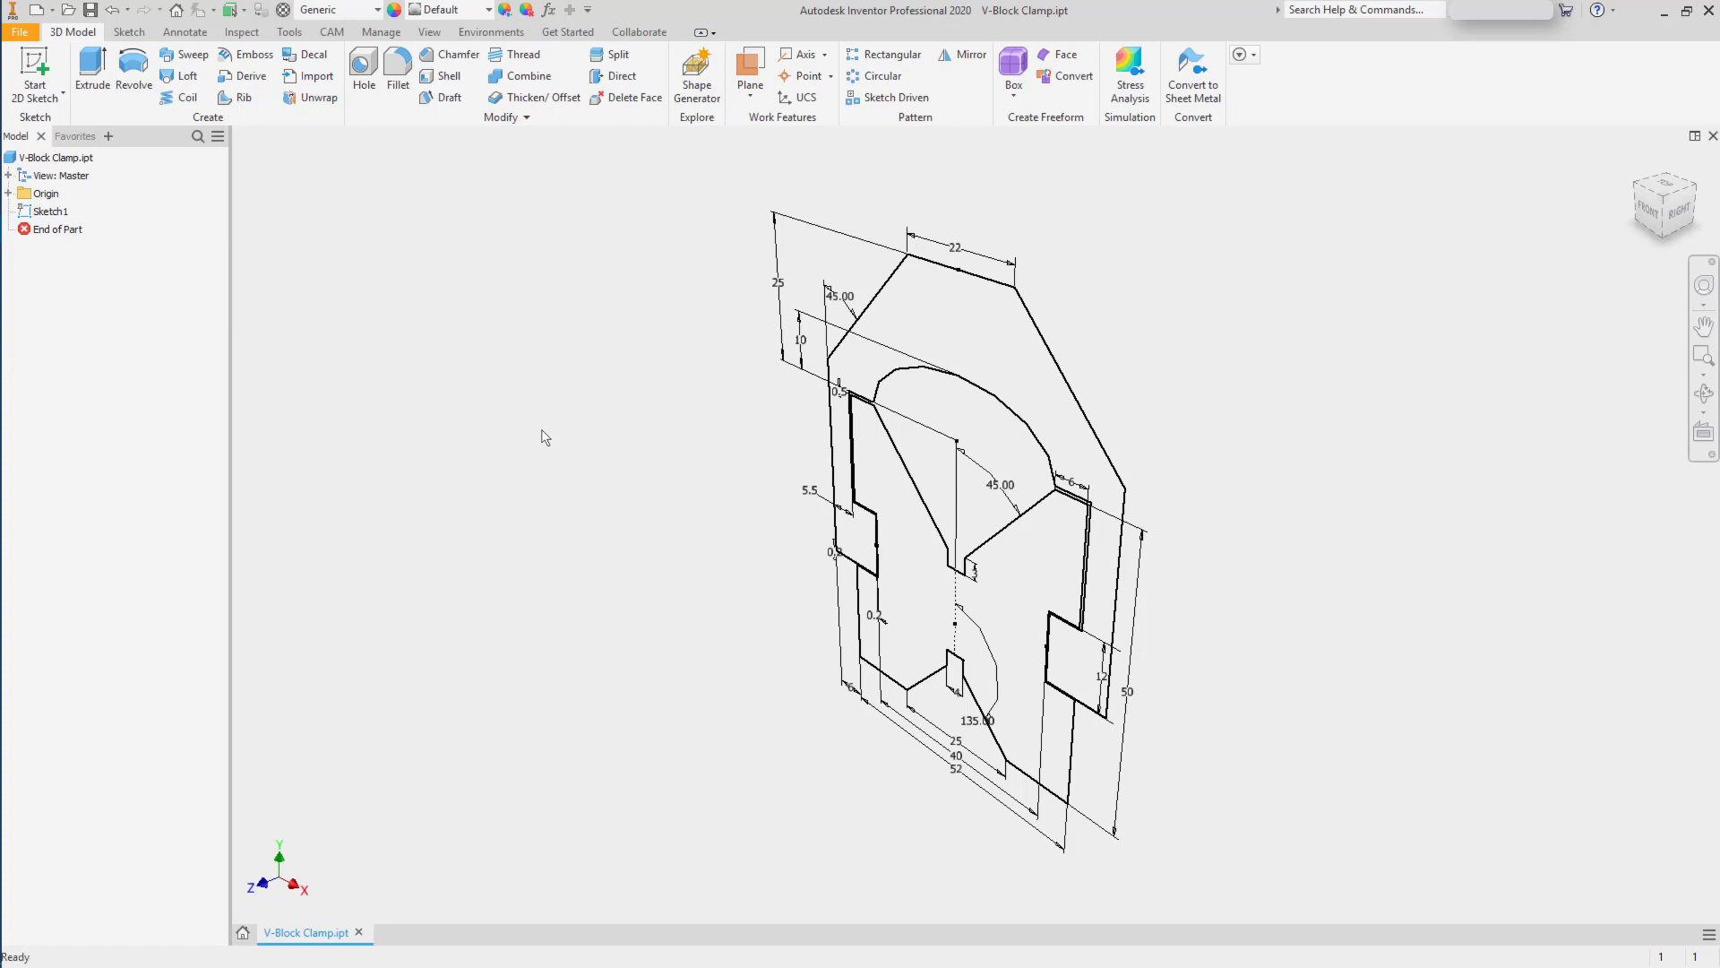
Extrude the V-block profile of Sketch1 symmetrically about the sketch plane to a distance of 60 mm.
click(92, 72)
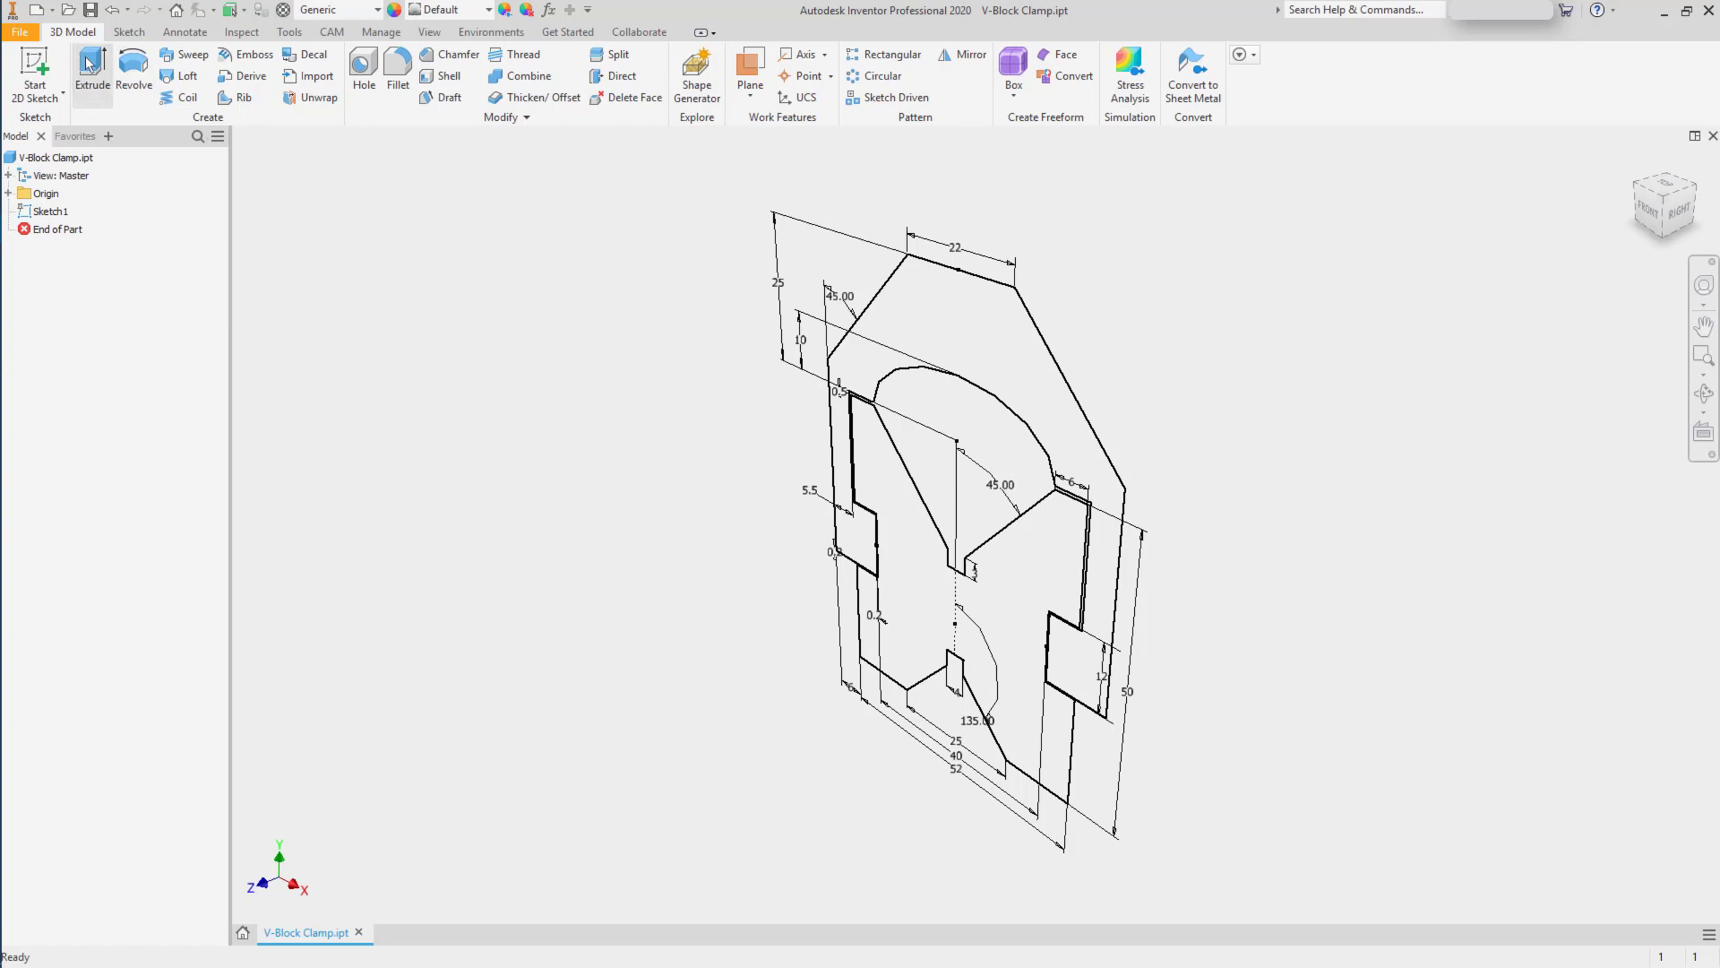
click(905, 636)
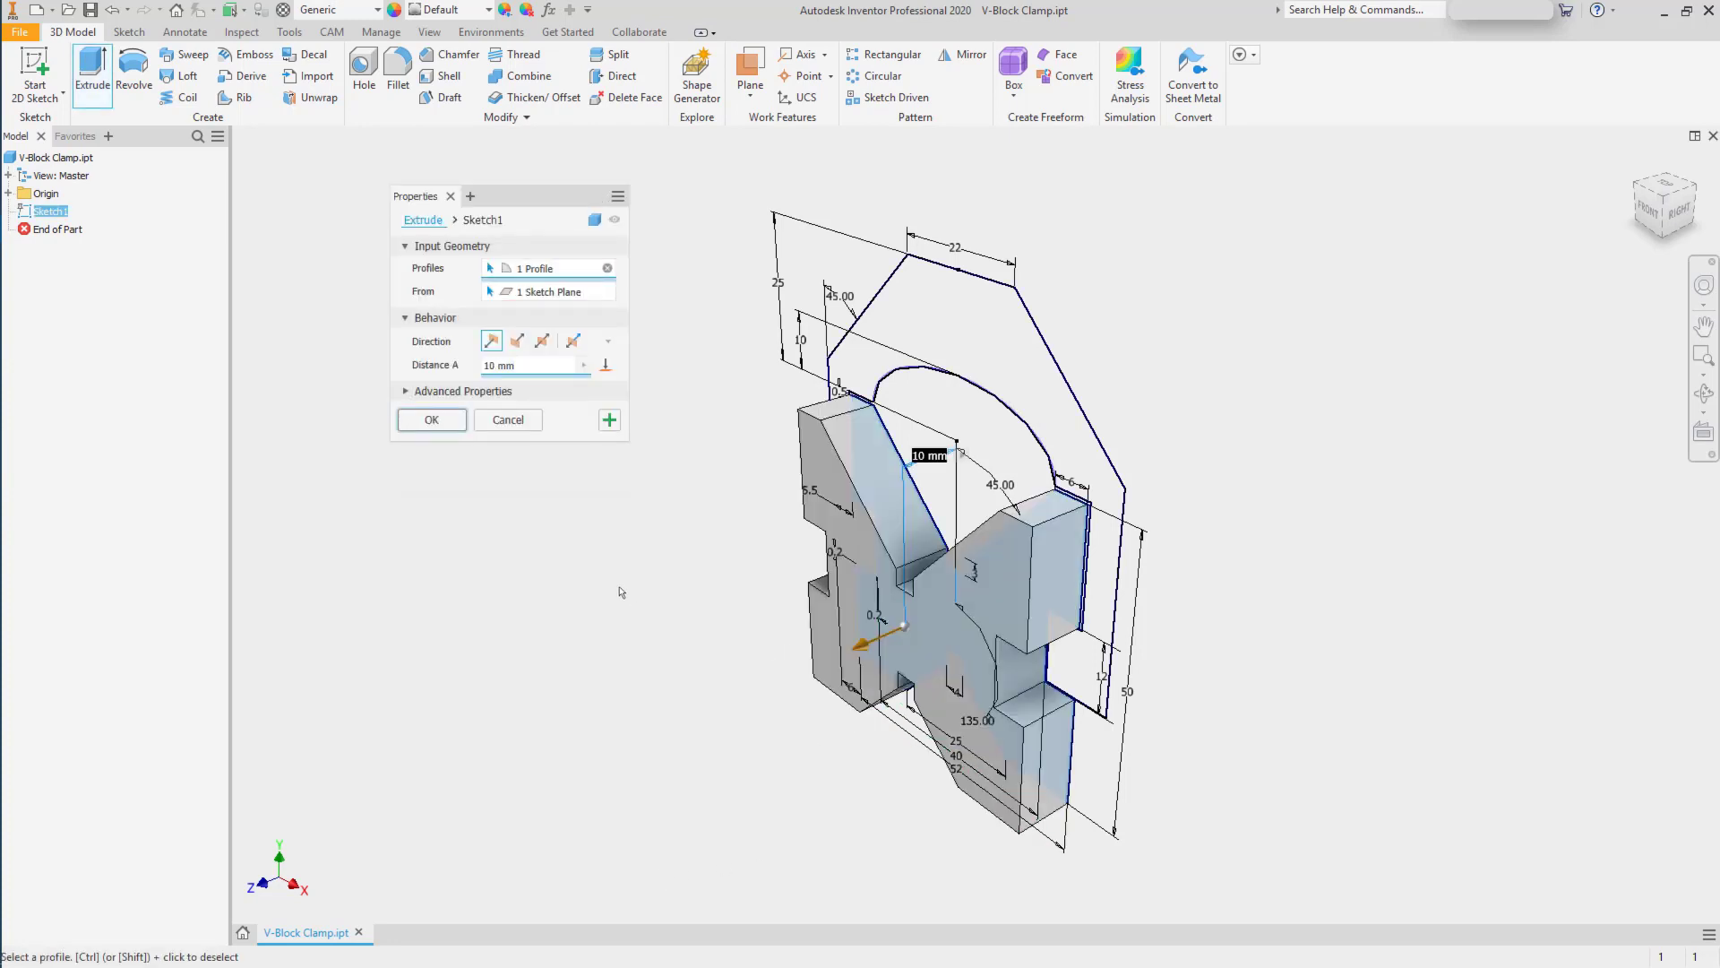
click(541, 341)
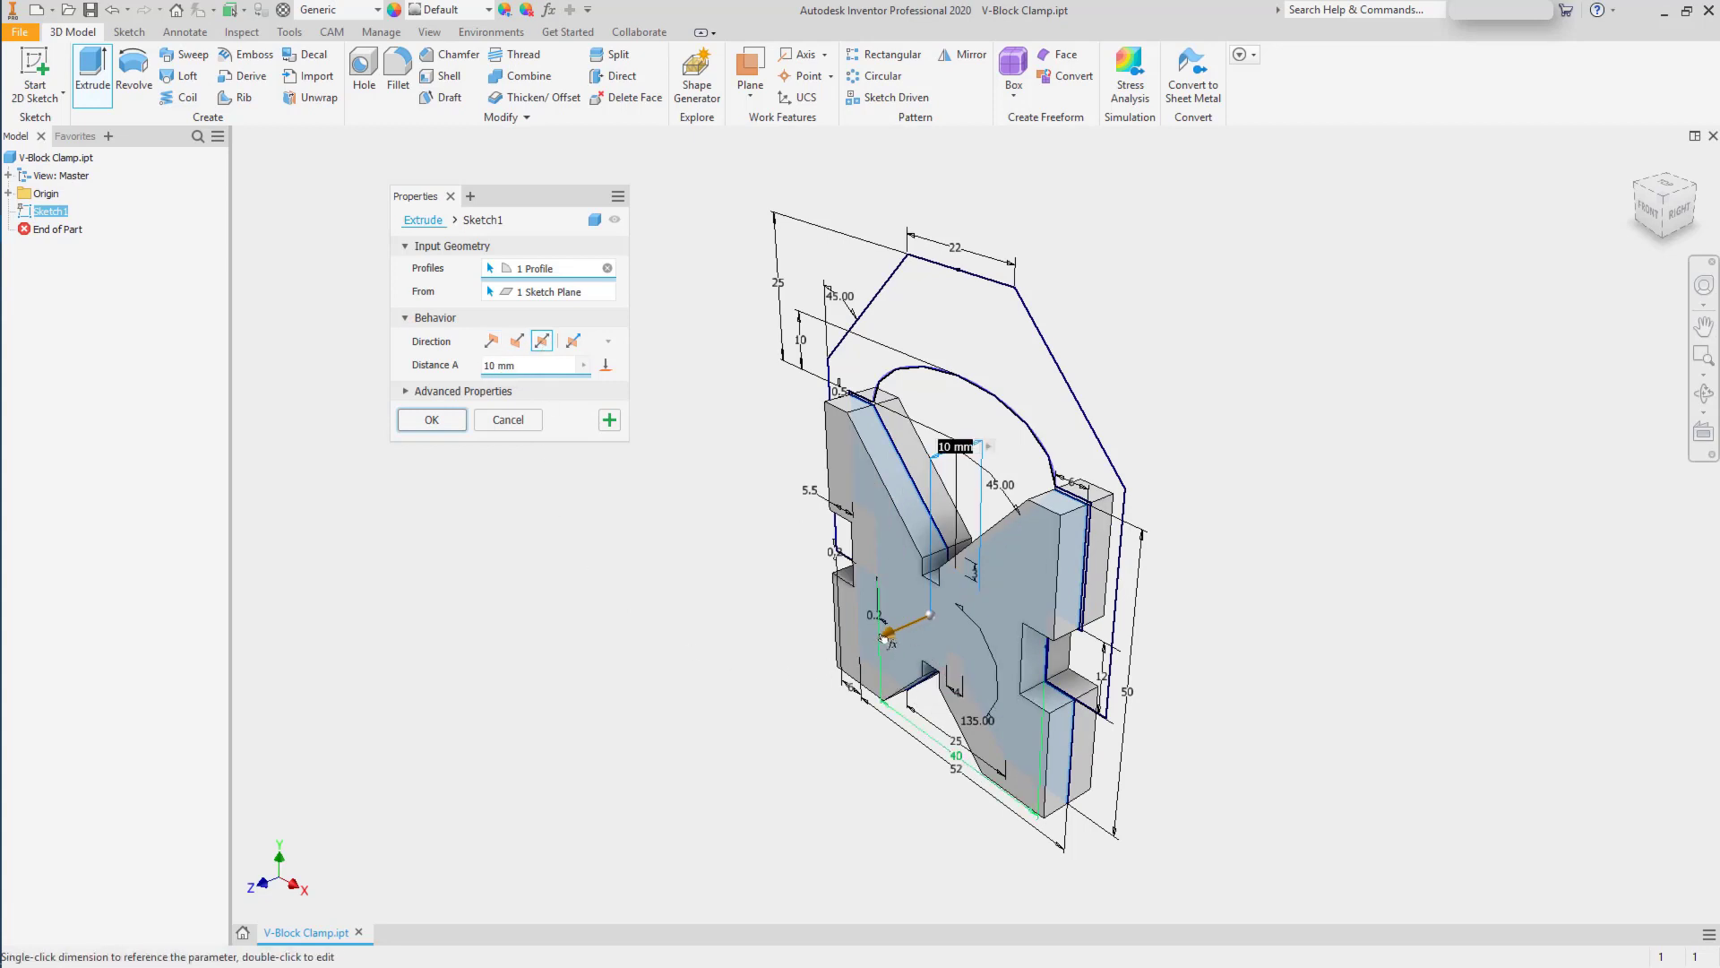
drag(888, 634, 702, 696)
drag(546, 369, 451, 368)
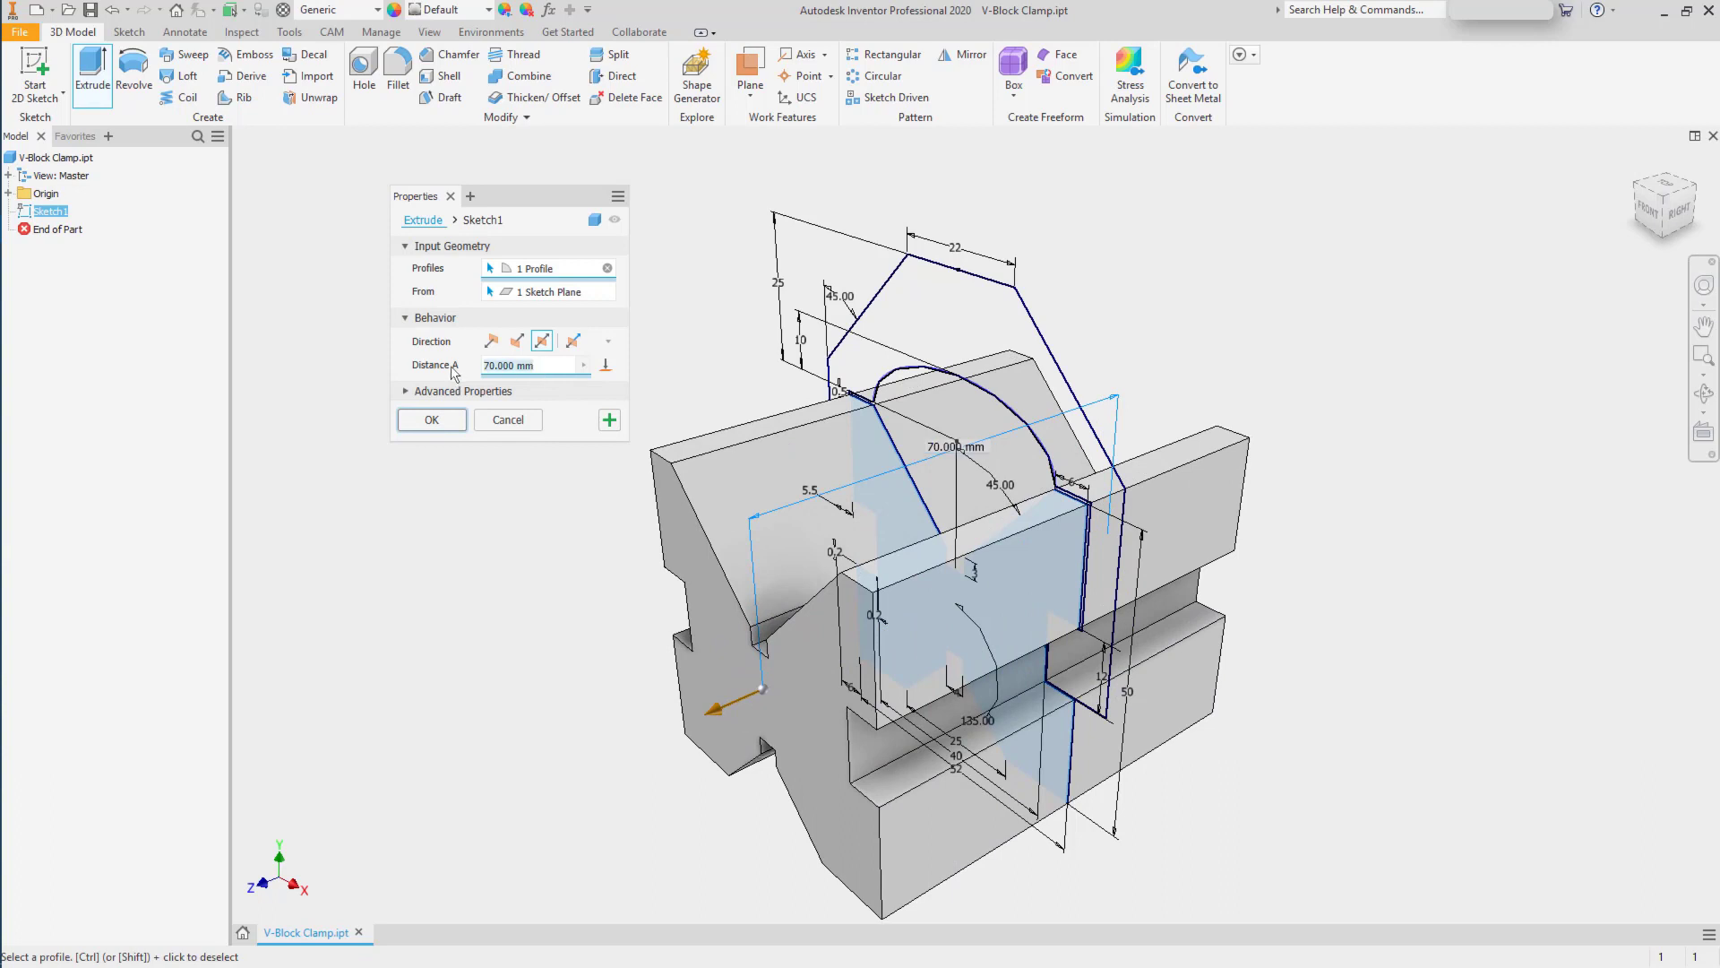
text(60)
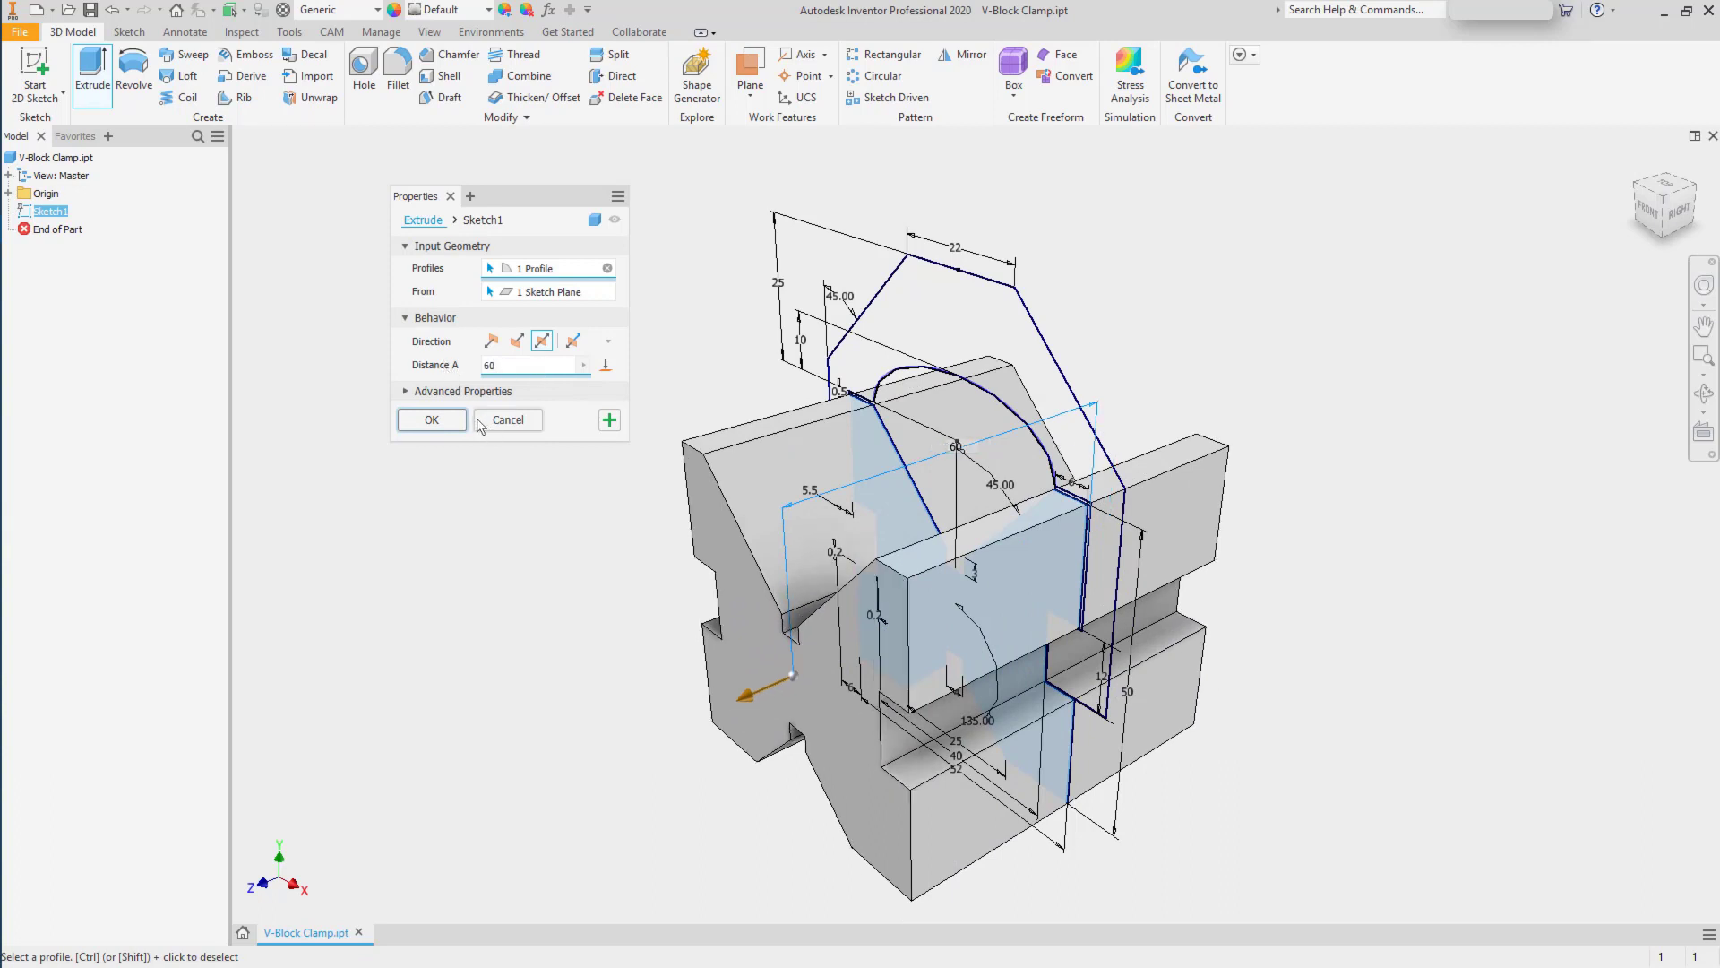
click(432, 420)
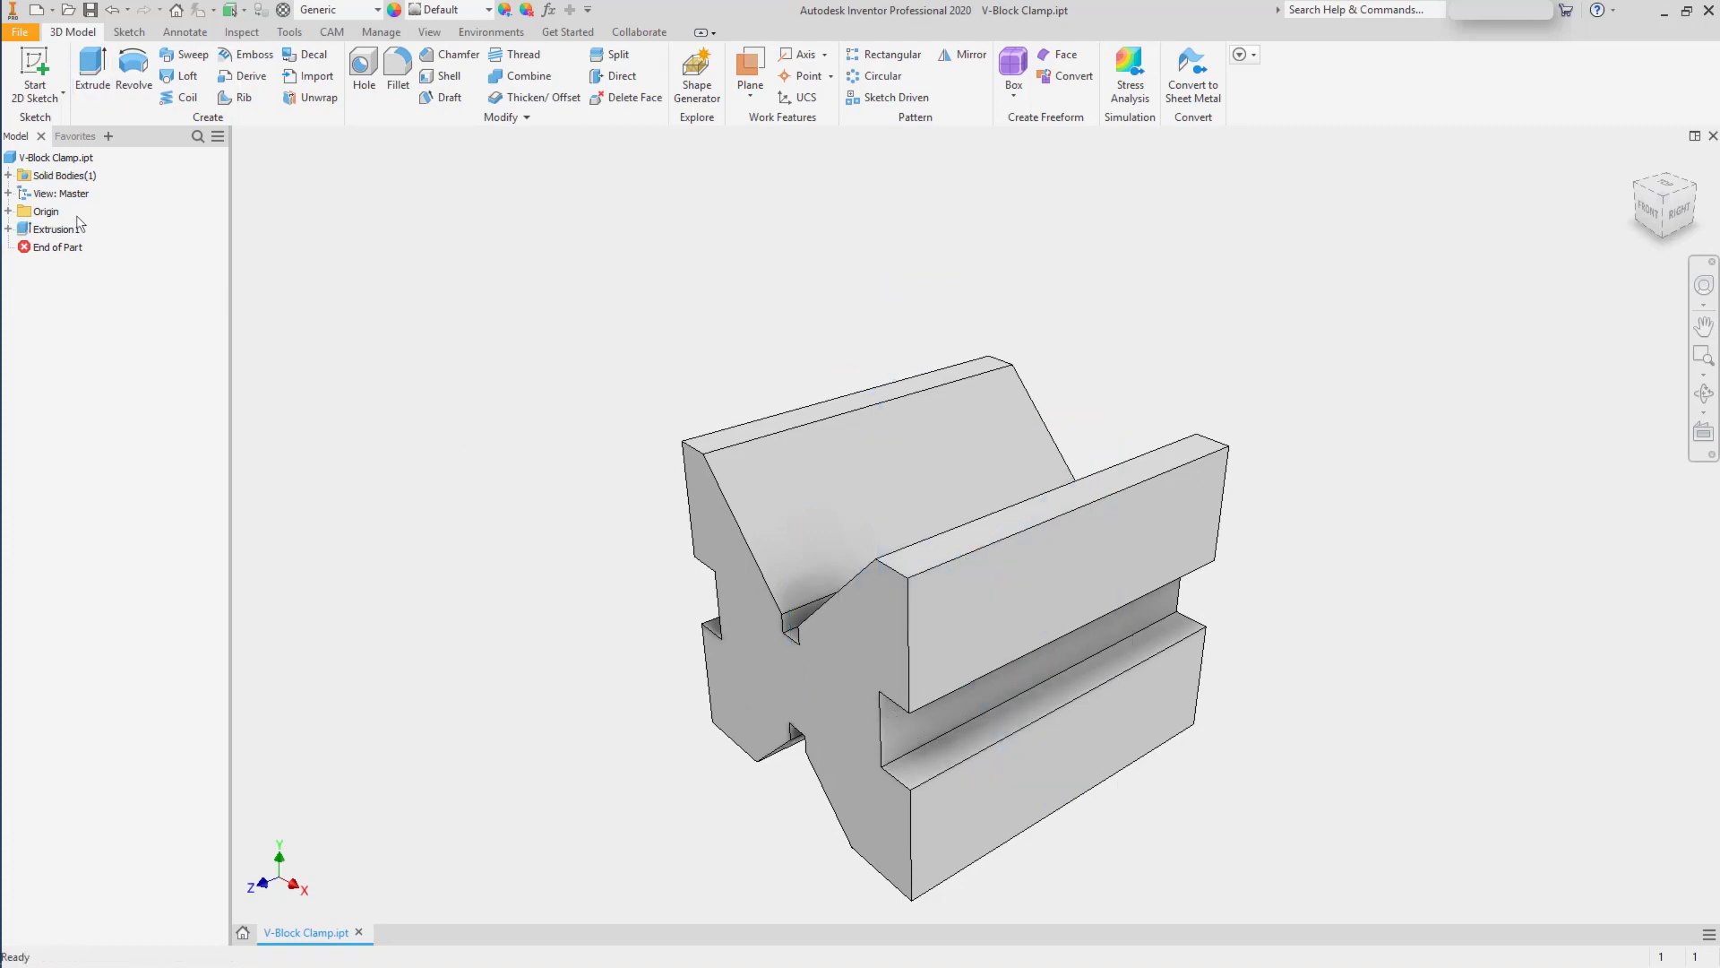
Share Sketch1 from the V-block extrusion so its other profiles can be reused.
click(9, 229)
click(61, 247)
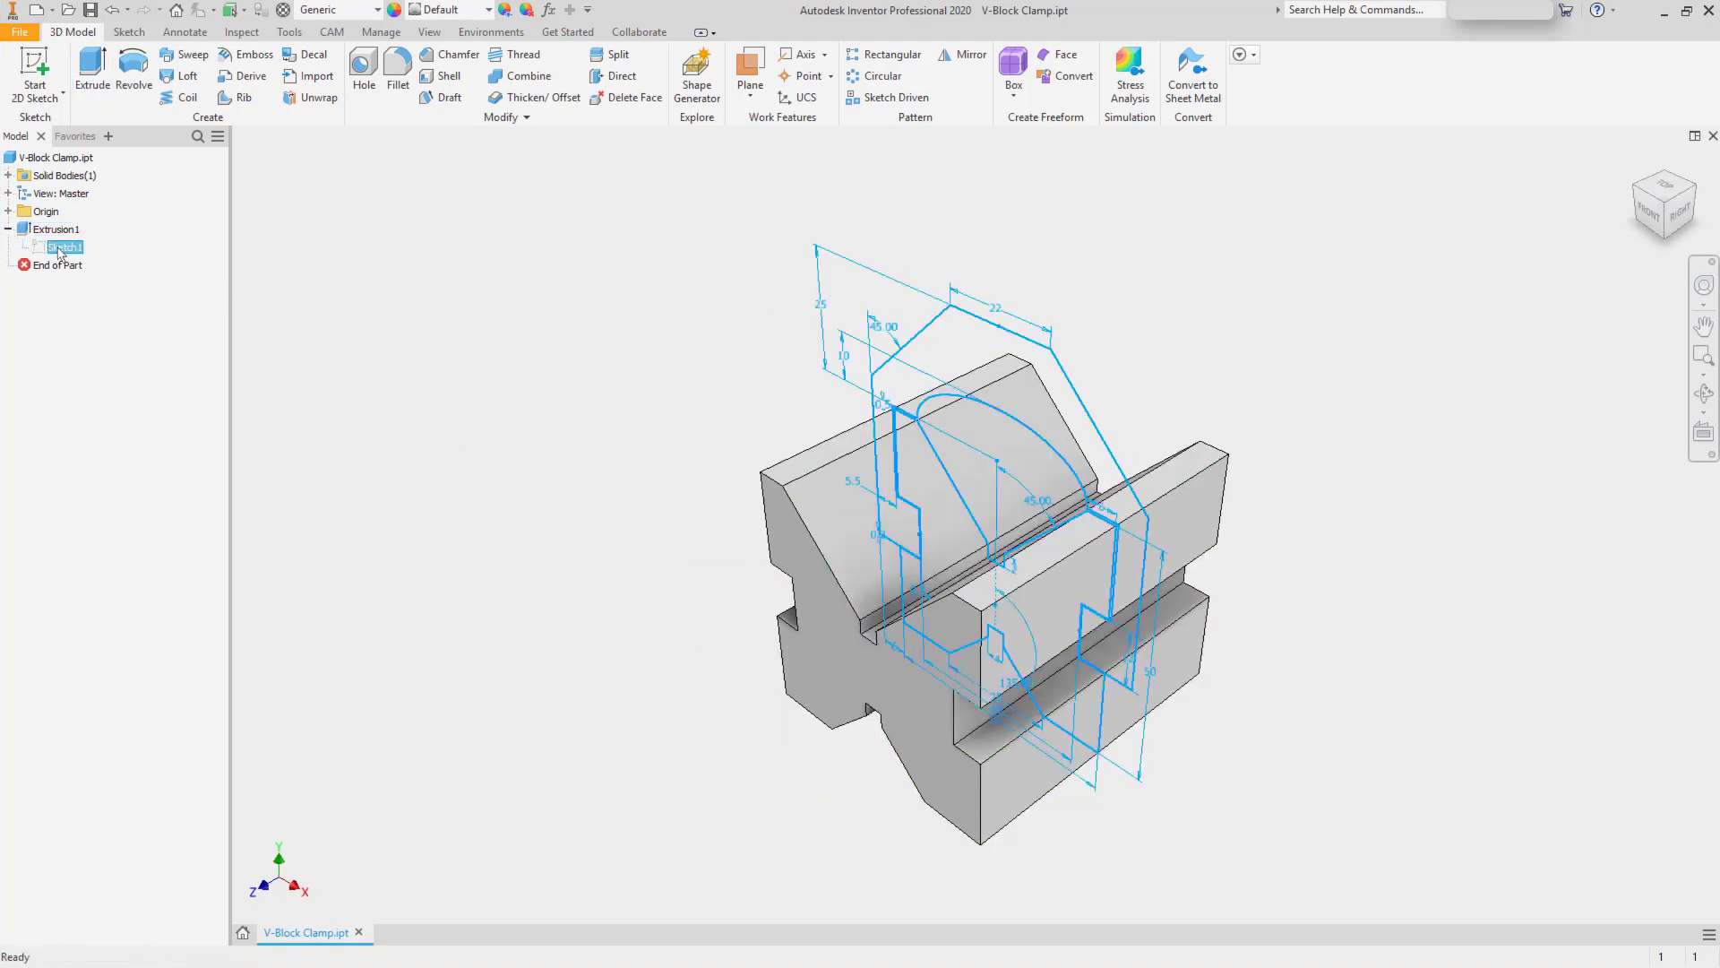
right_click(61, 251)
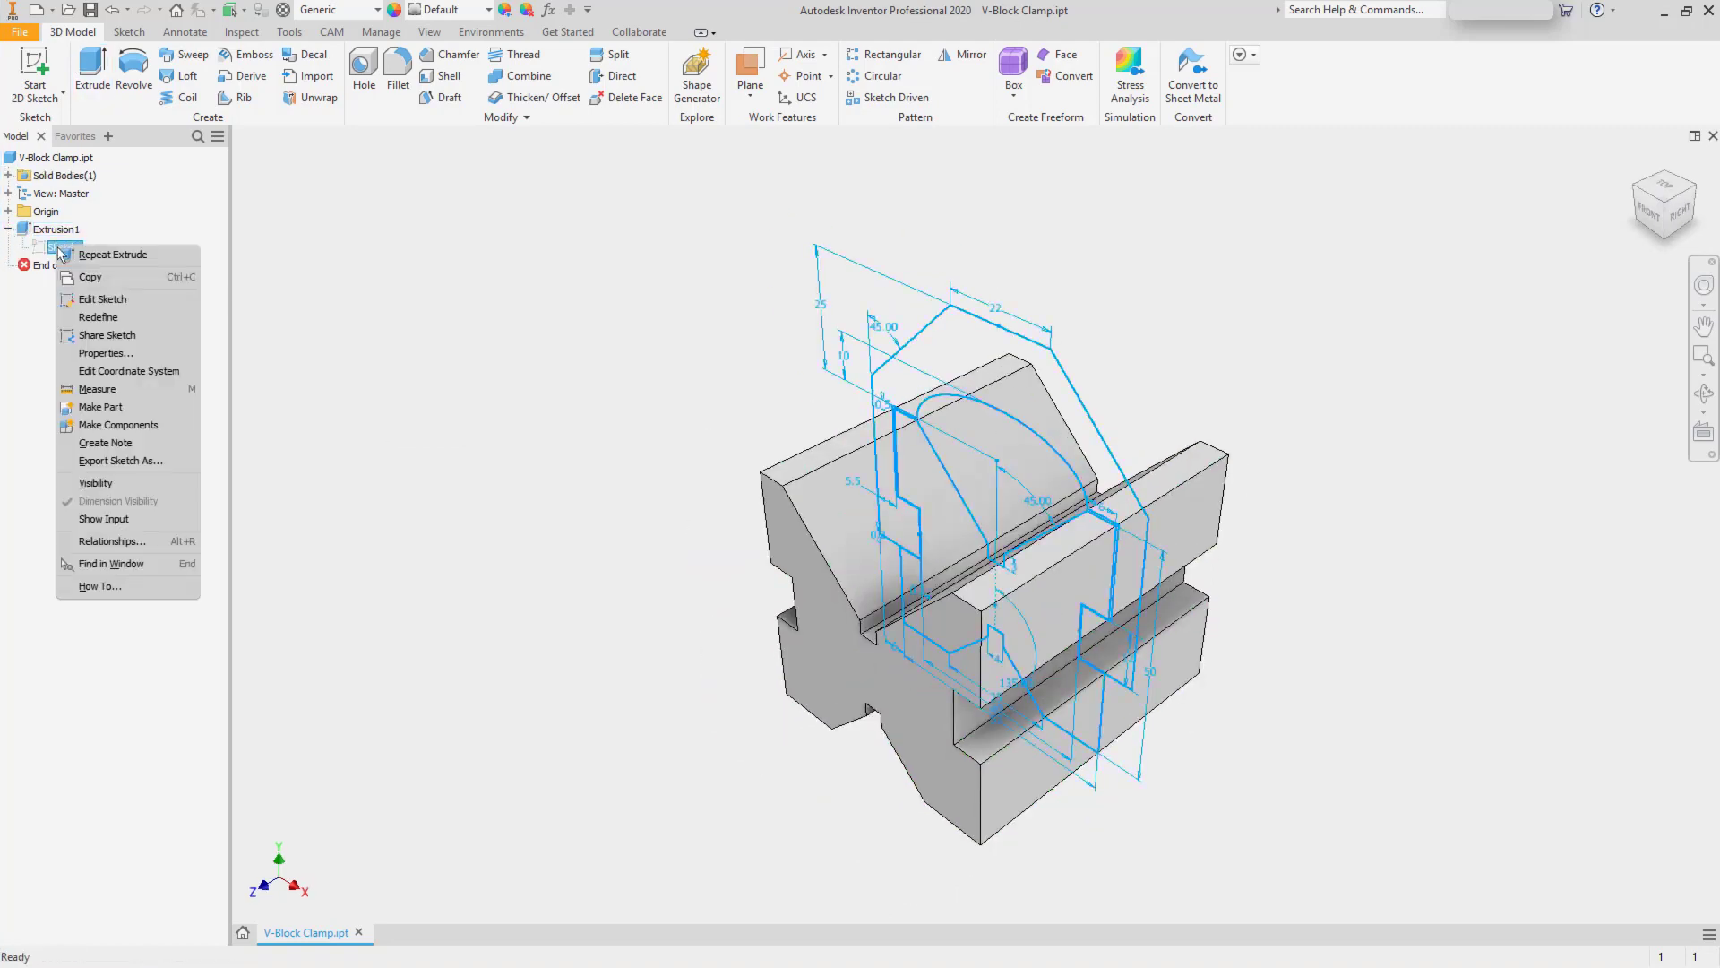
click(106, 335)
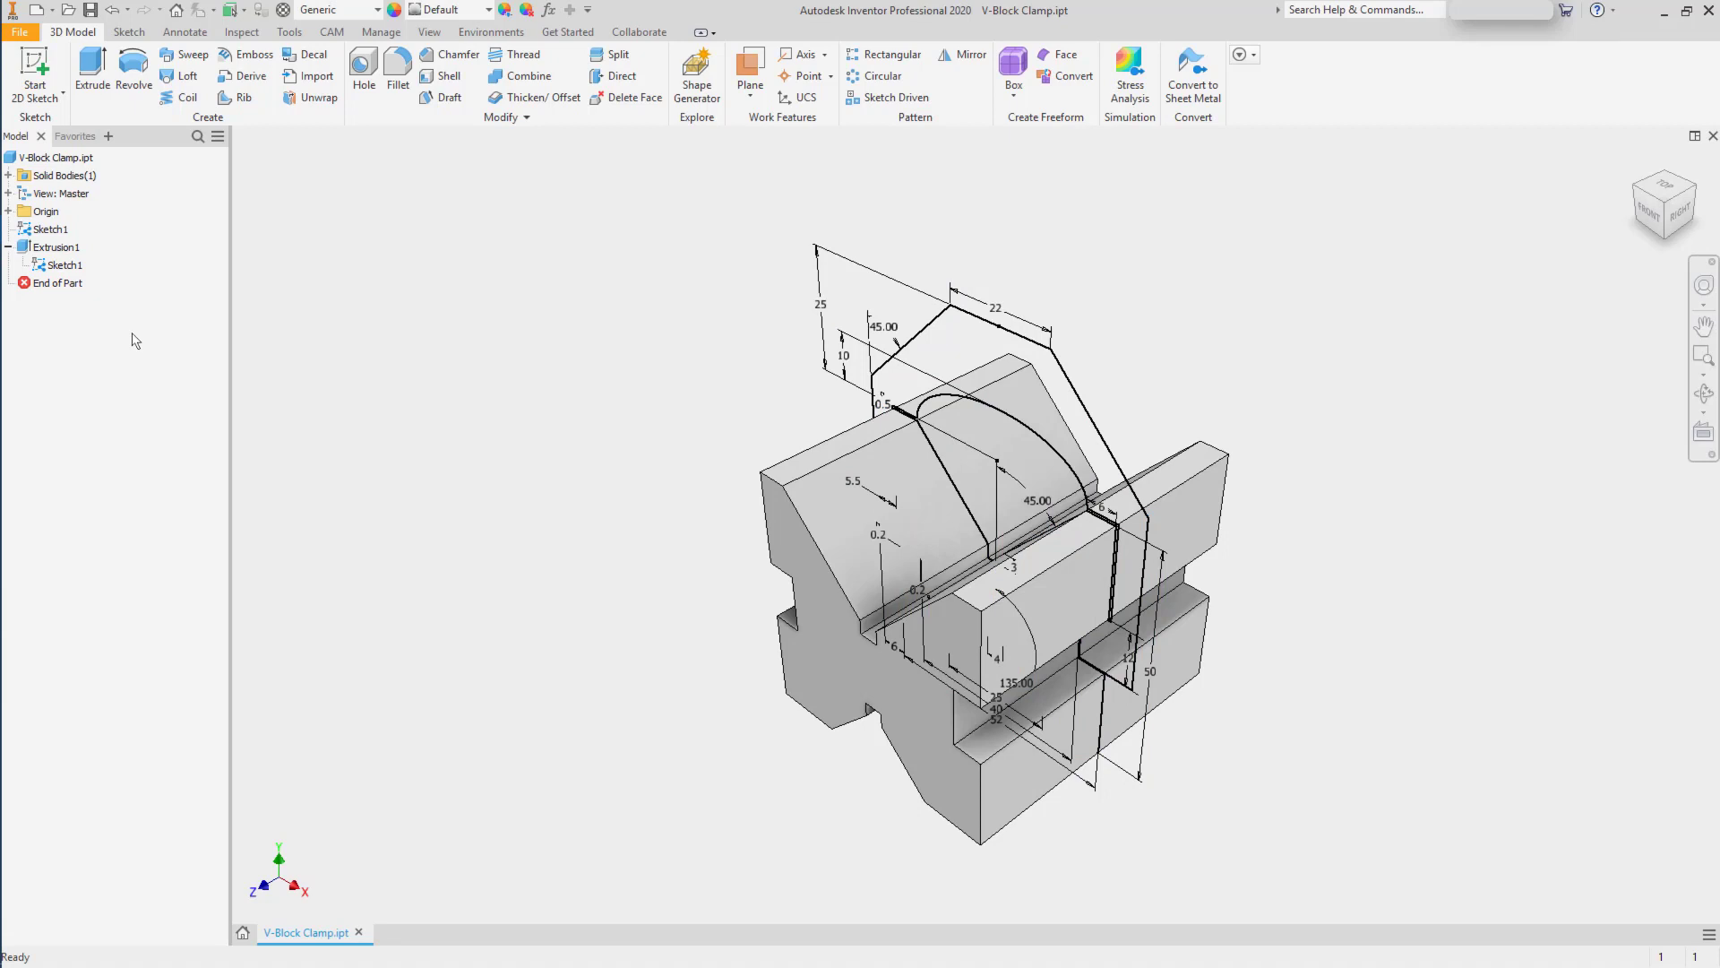
Extrude the arched yoke profile of the shared sketch symmetrically to 22 mm as a new solid body.
click(93, 72)
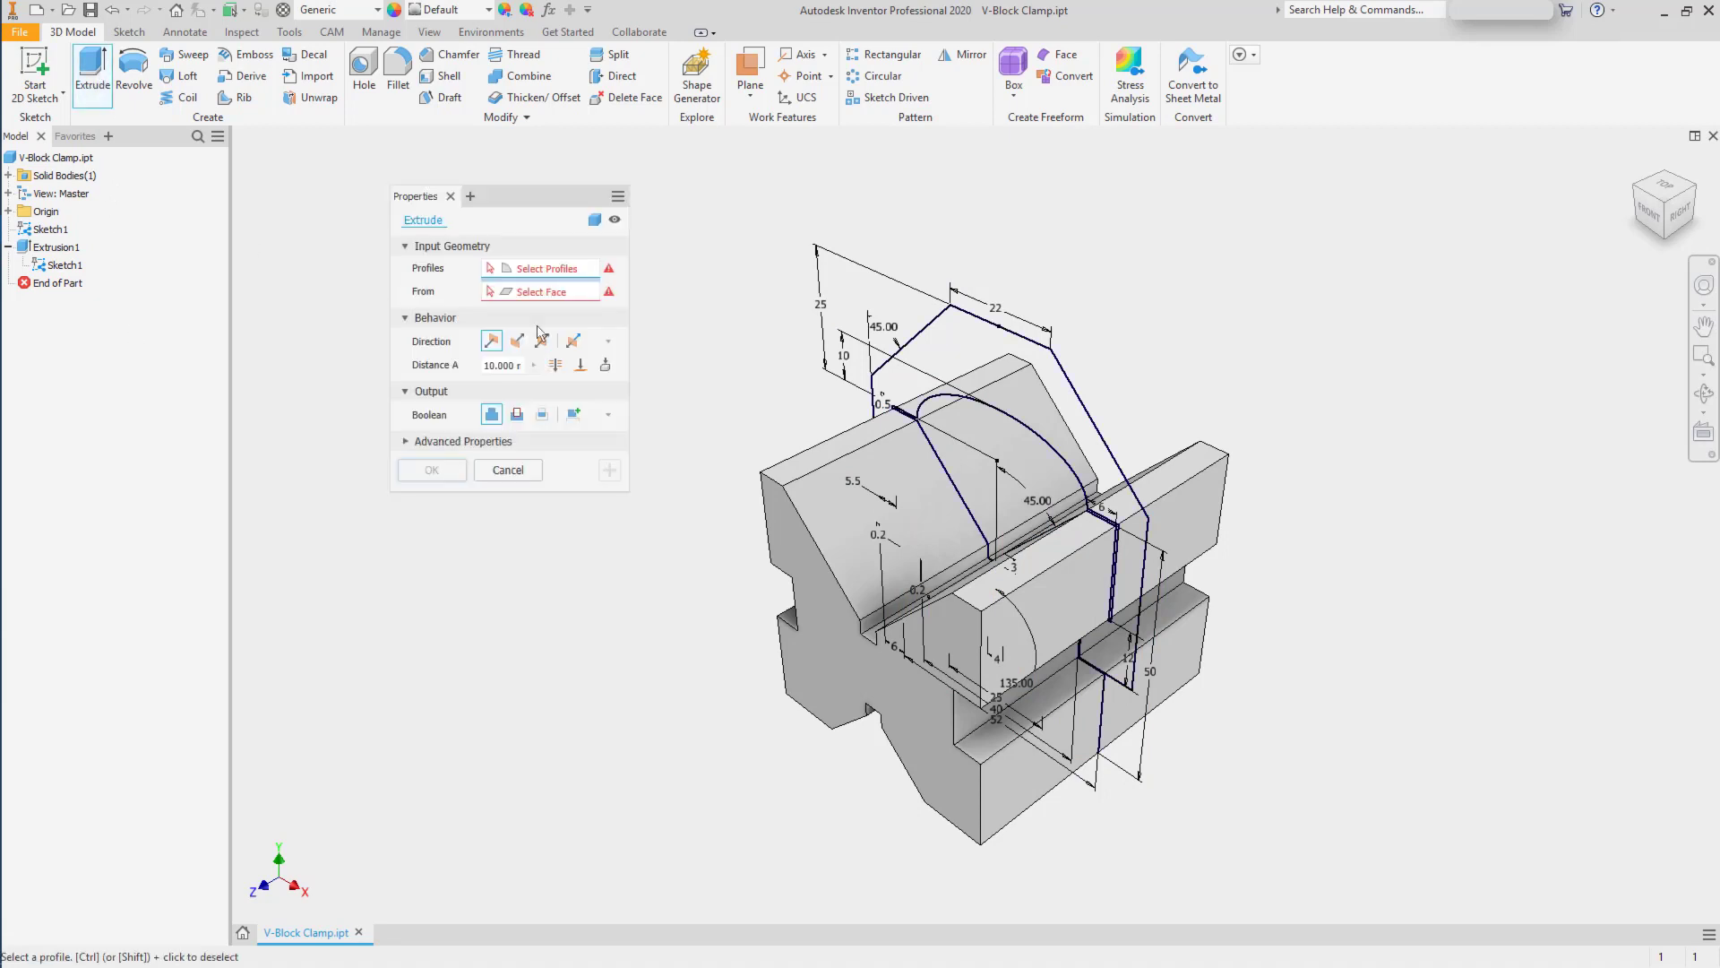
click(932, 349)
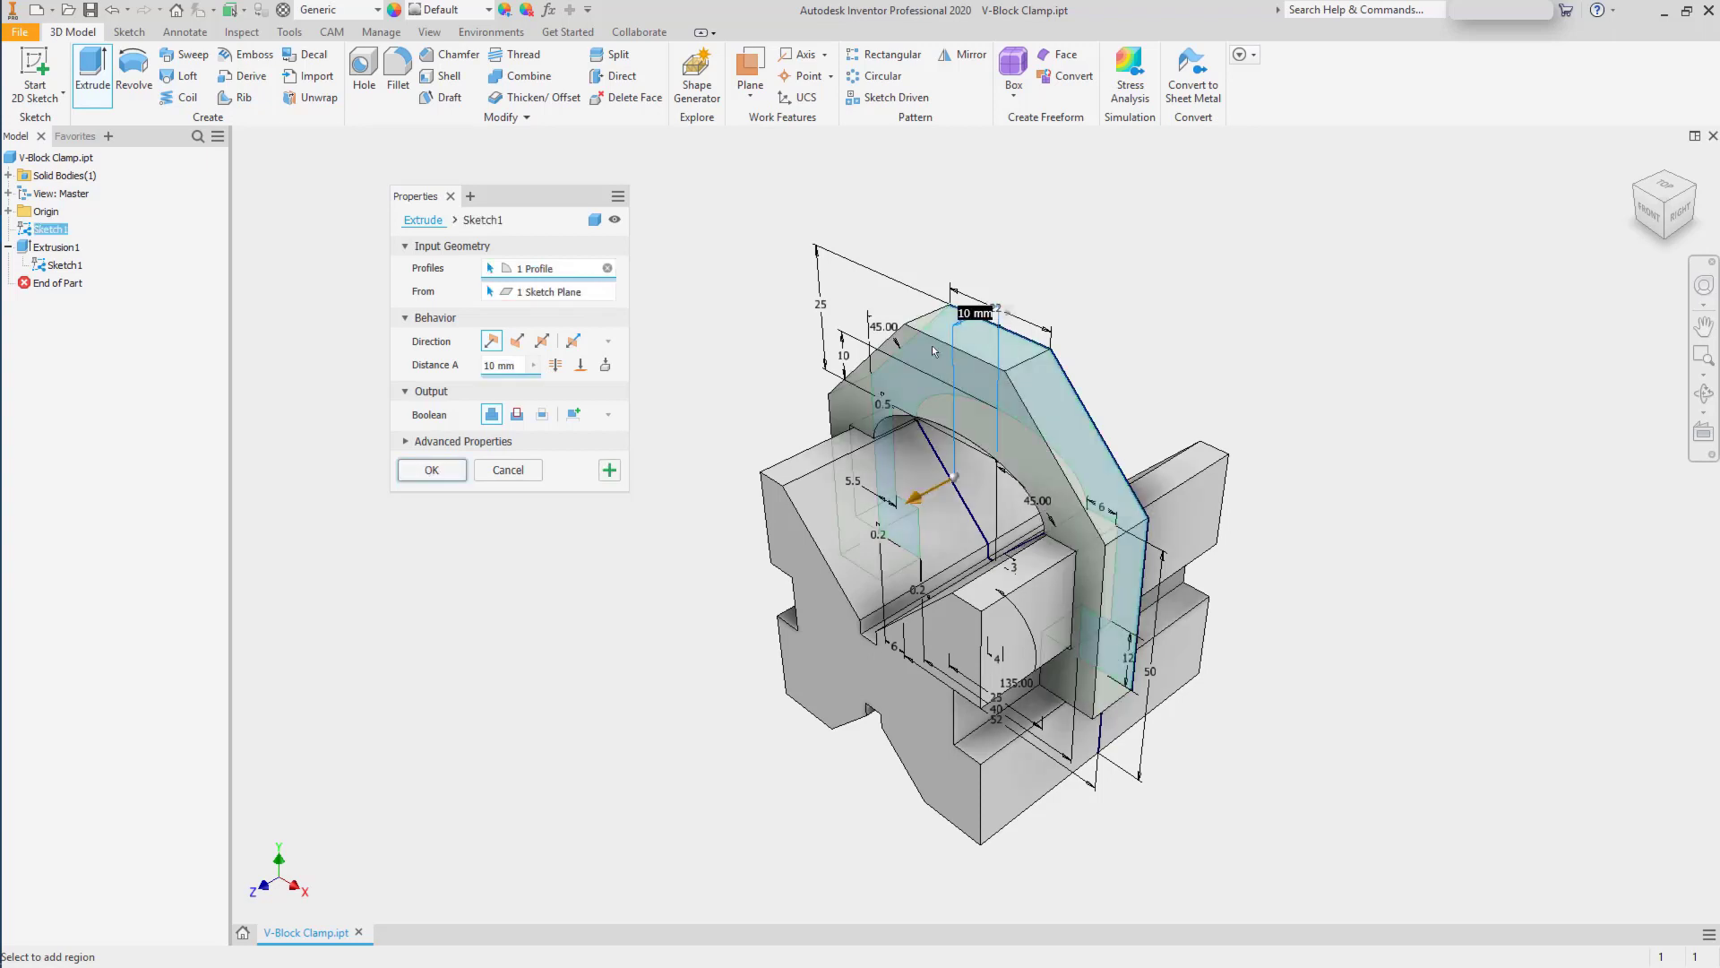
click(542, 342)
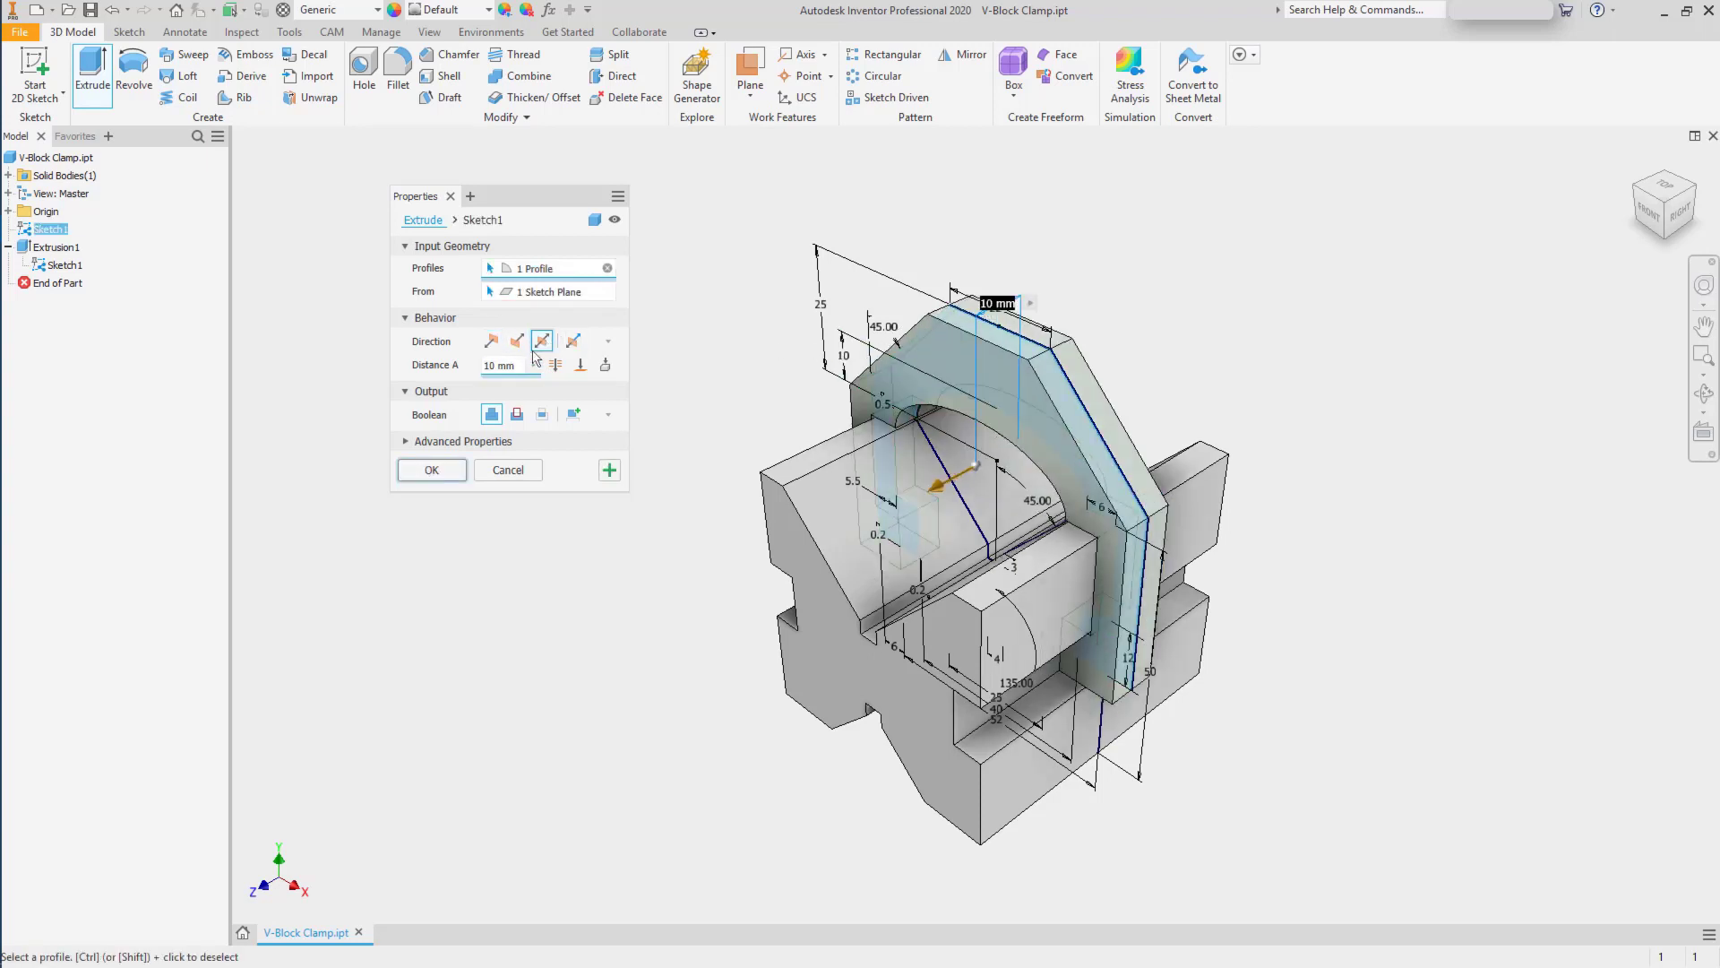
text(22)
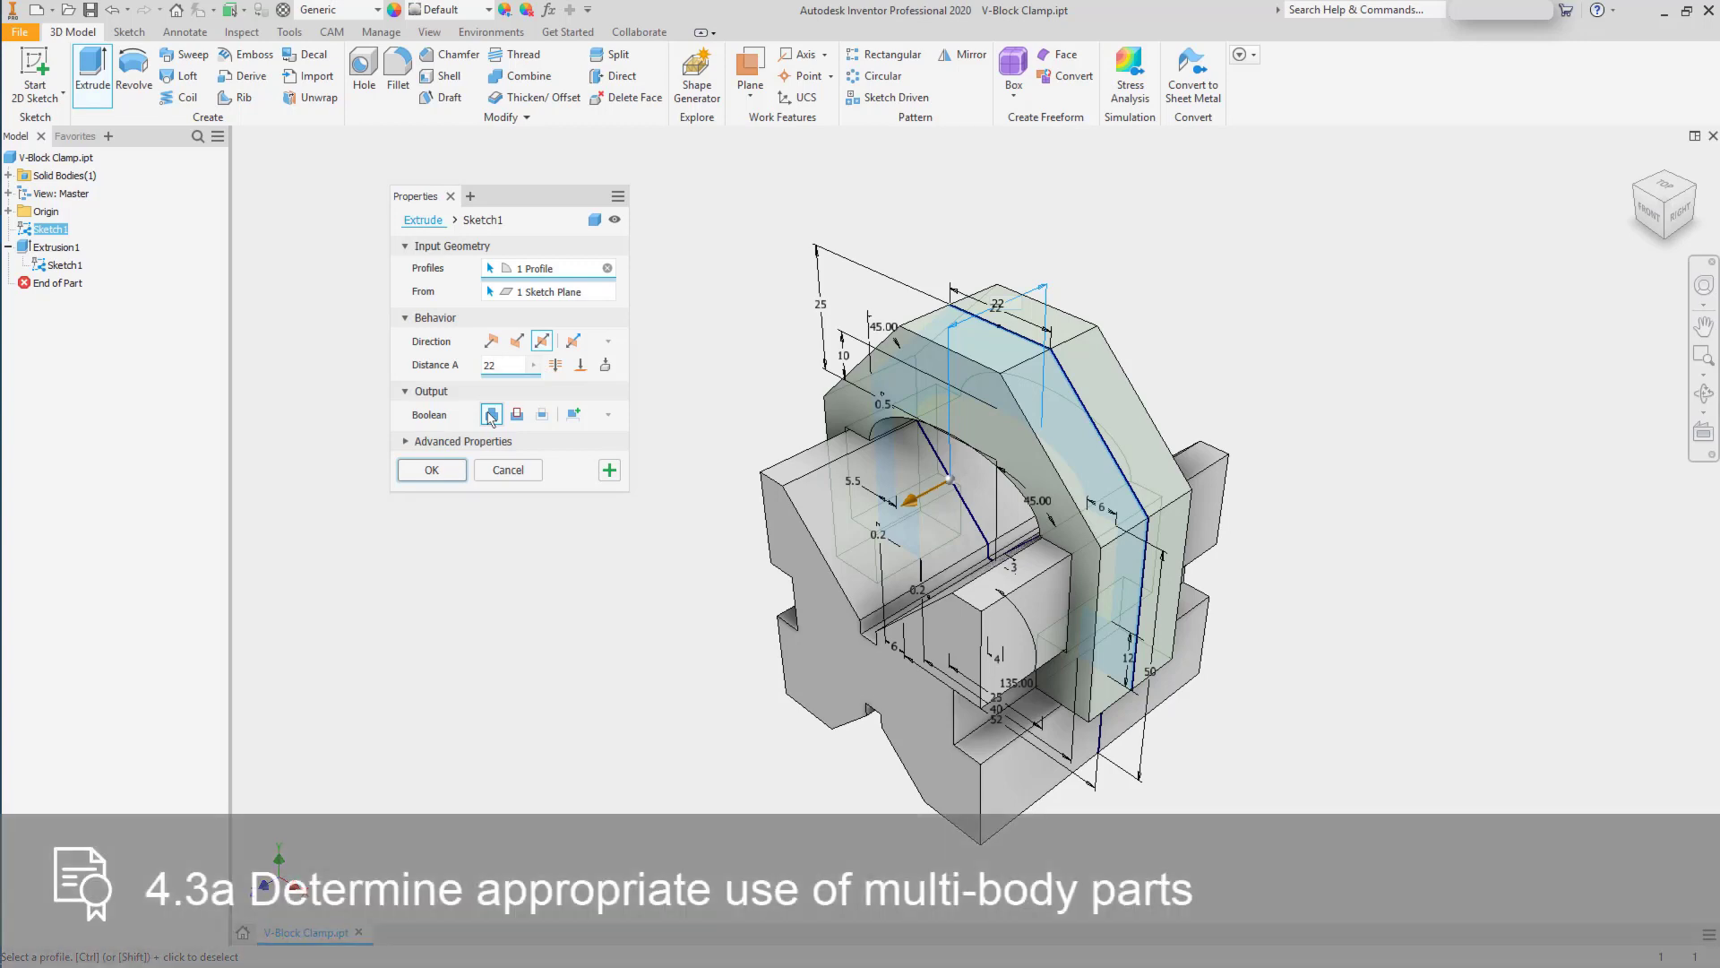
click(574, 415)
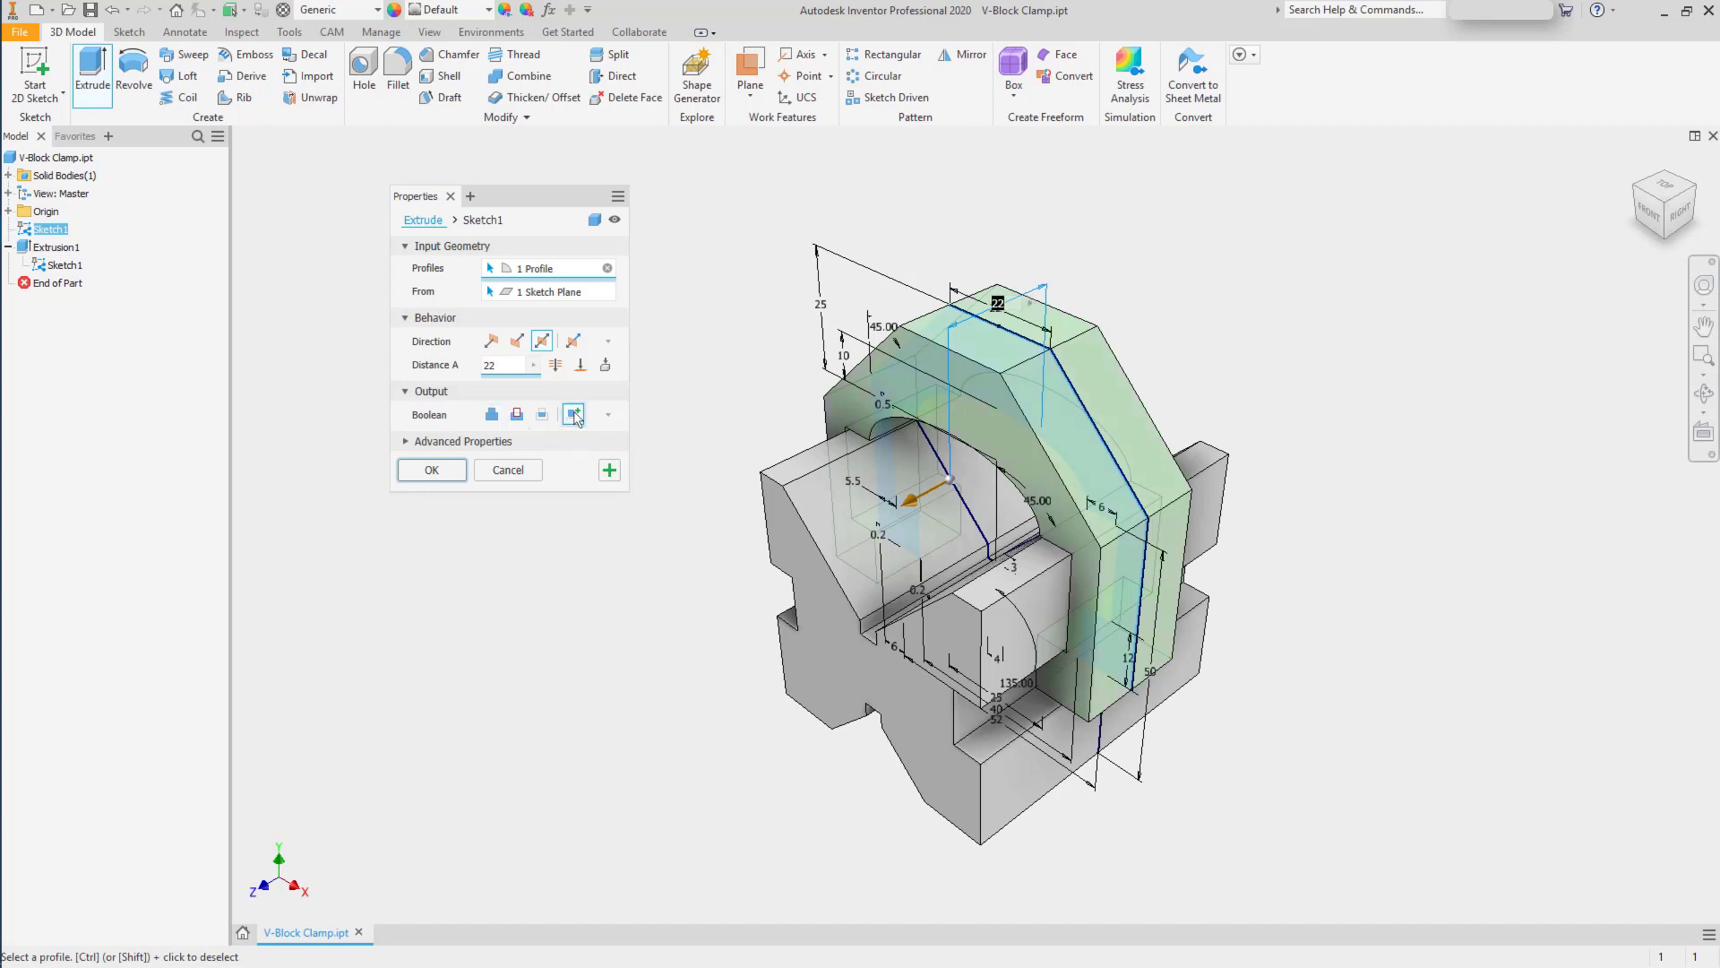
click(451, 471)
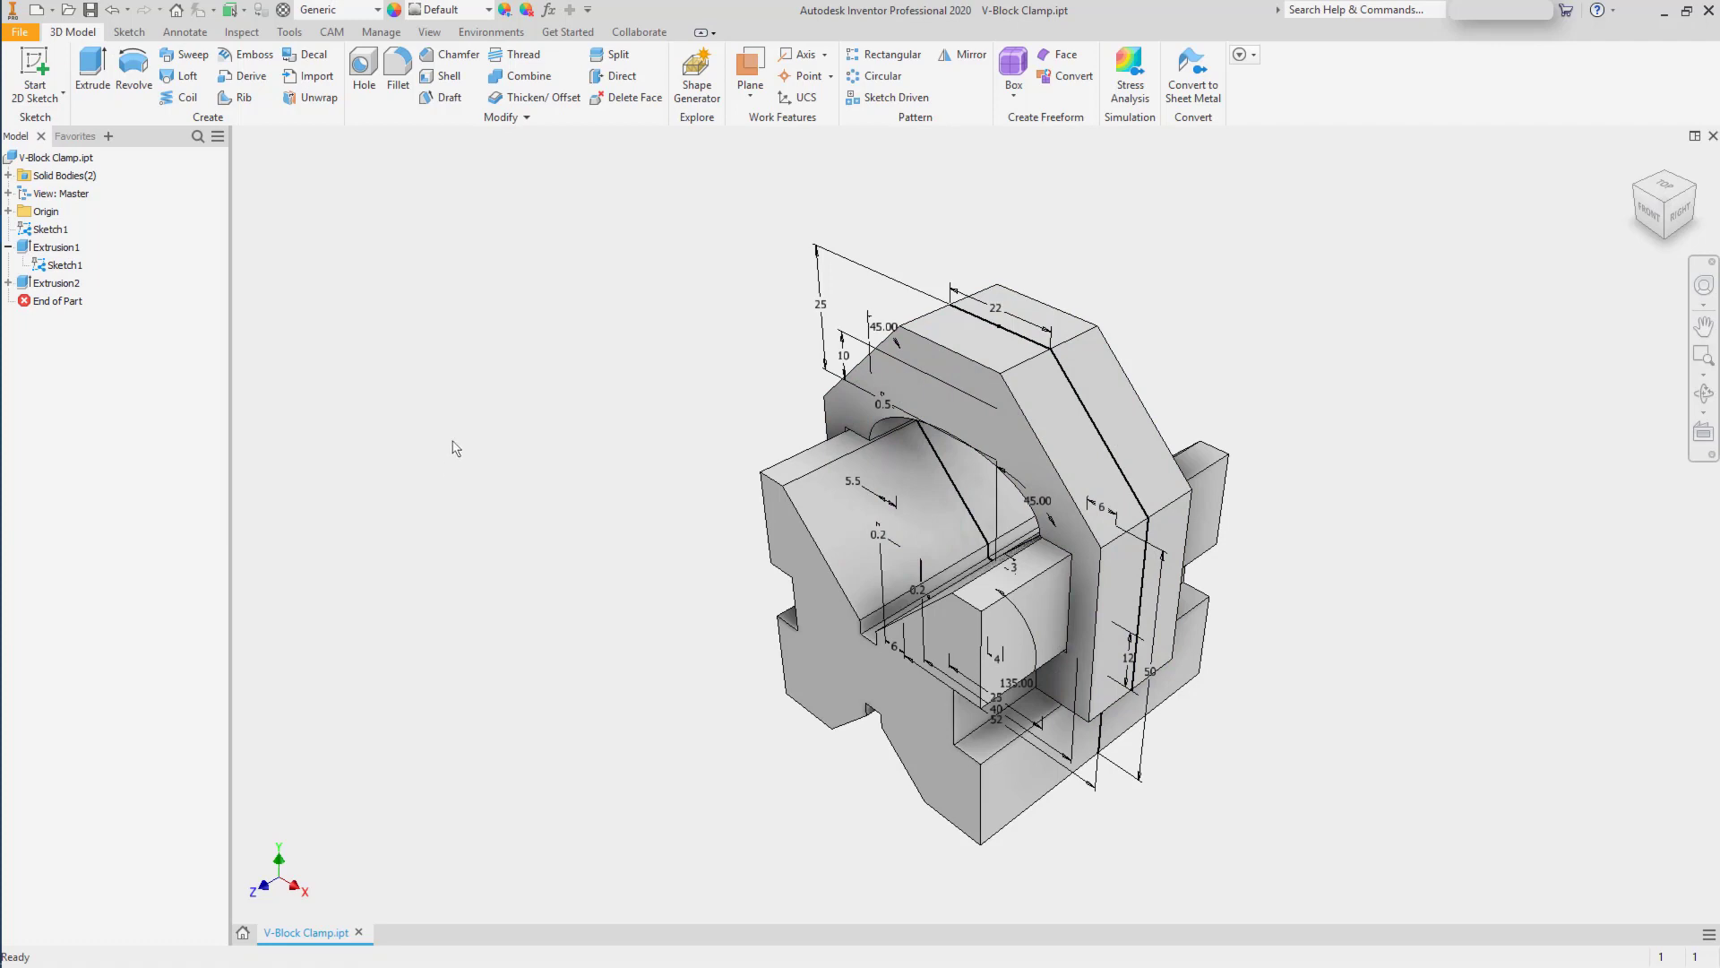
Rename the V-block solid body as Base and the arched solid body as Yoke.
click(8, 176)
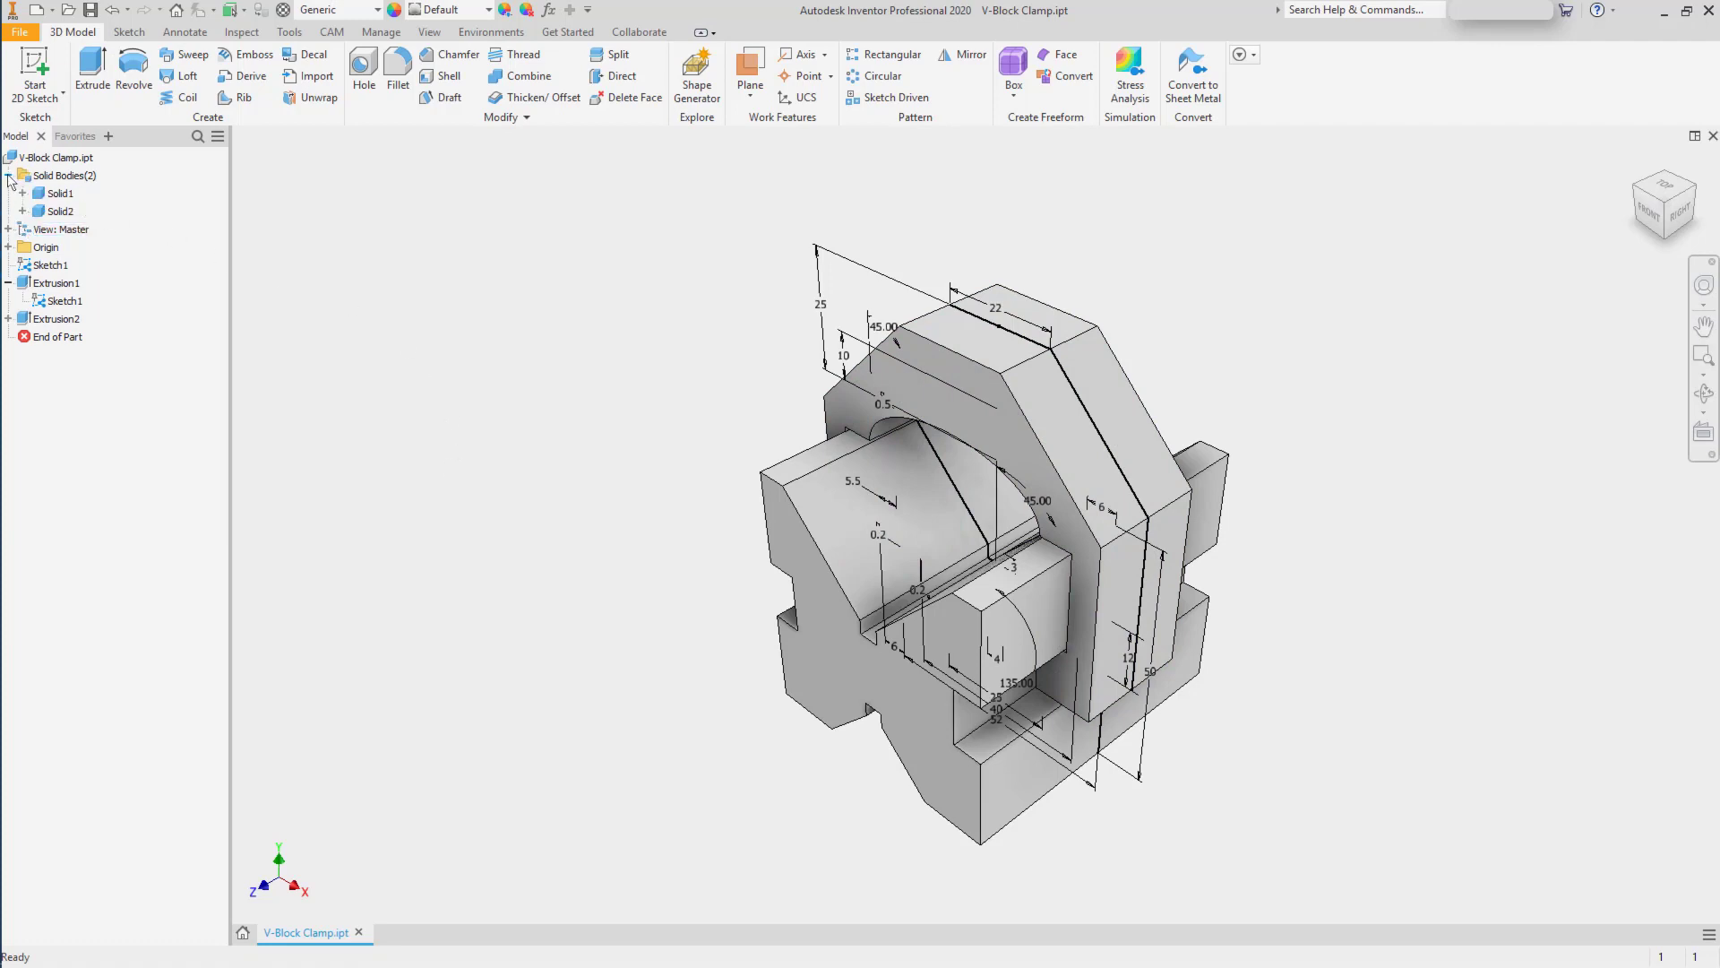
click(52, 196)
text(Base)
click(59, 211)
click(59, 213)
text(Yoke)
key(Return)
Apply the Light Red appearance to the Yoke body and hide the shared Sketch1.
click(58, 212)
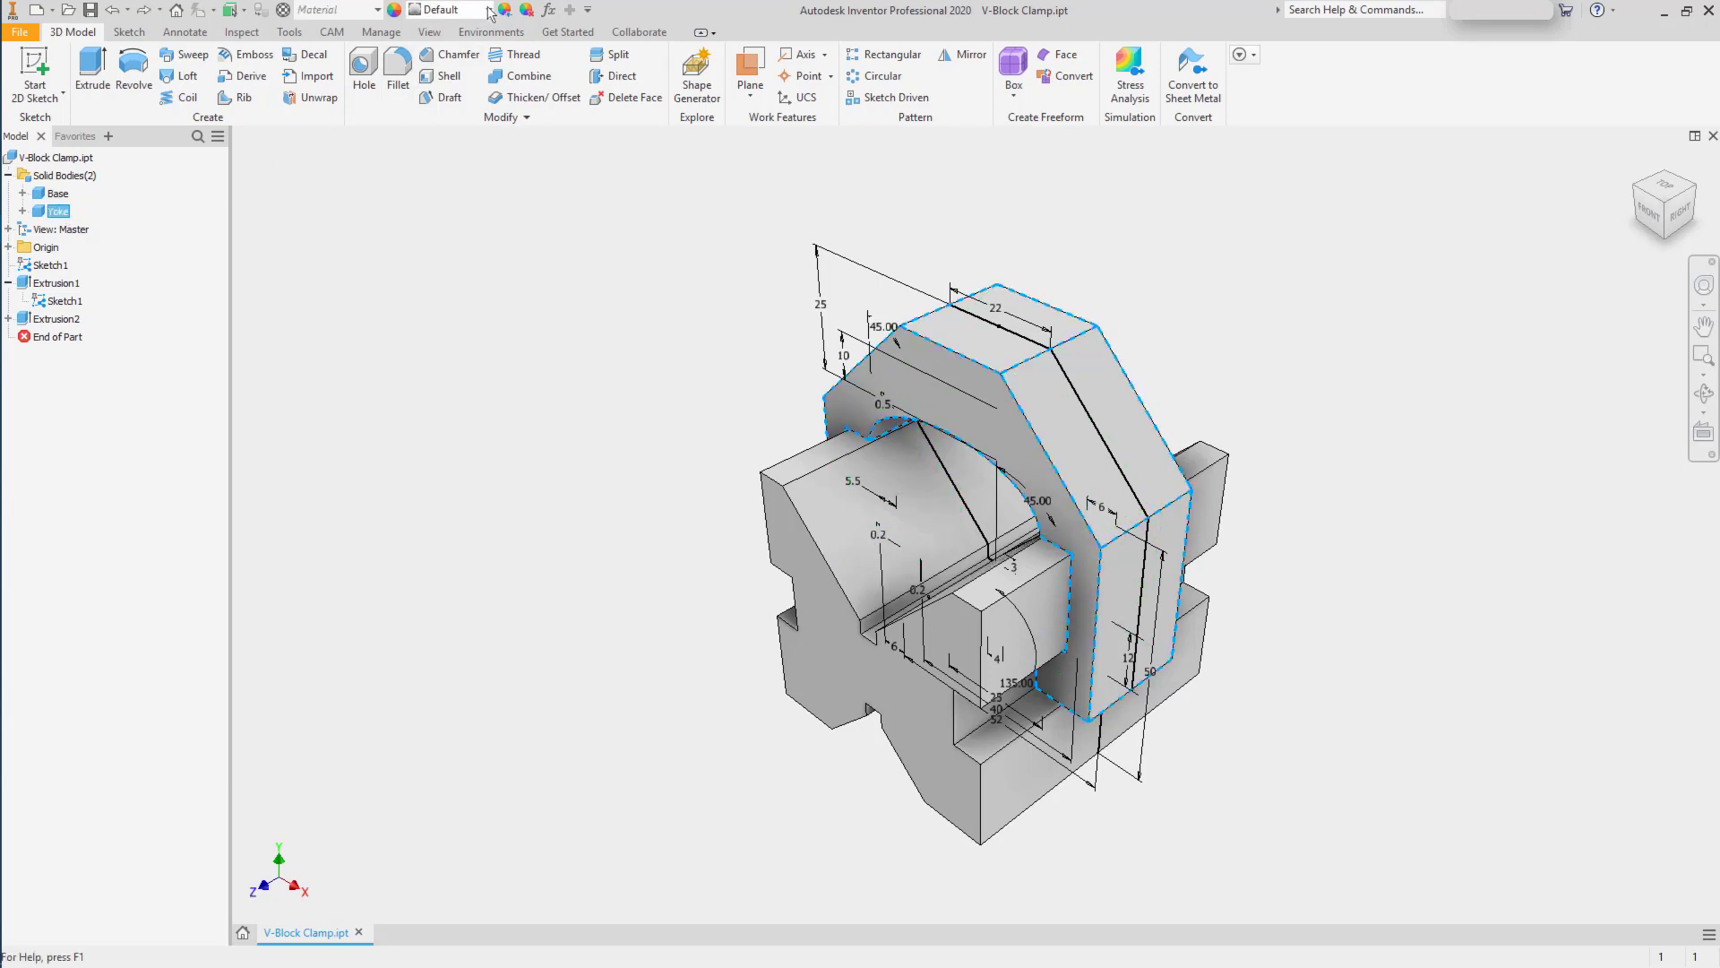
click(488, 10)
scroll(391, 430, down, 15)
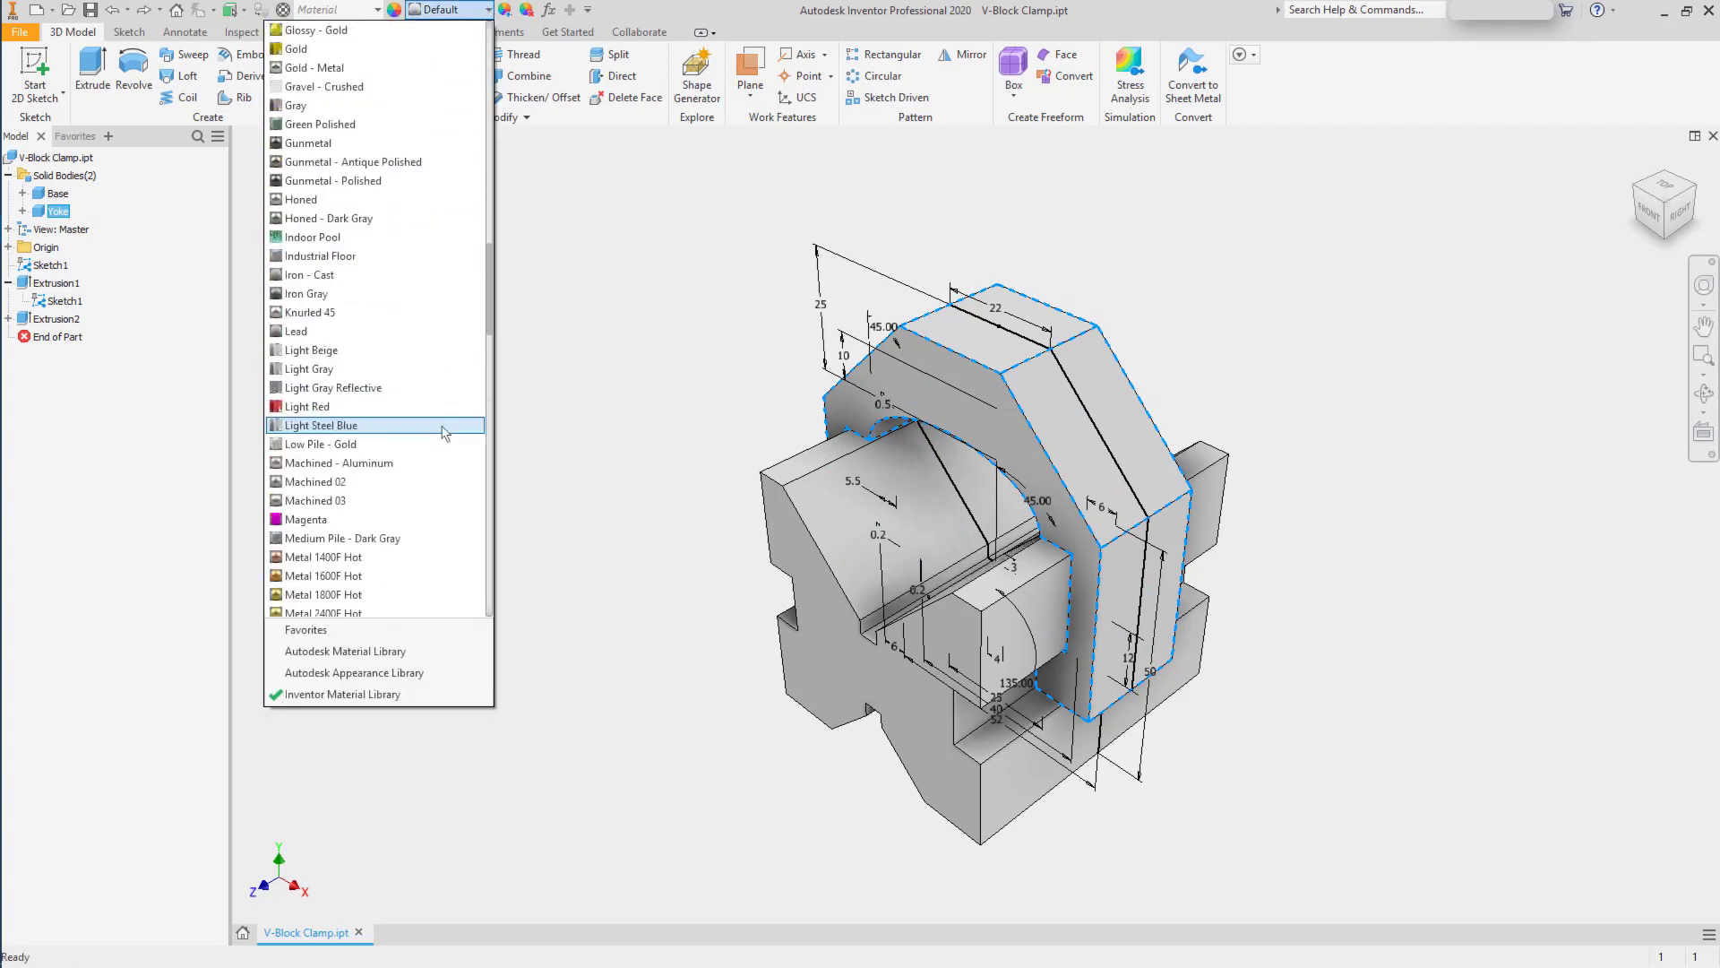
click(367, 406)
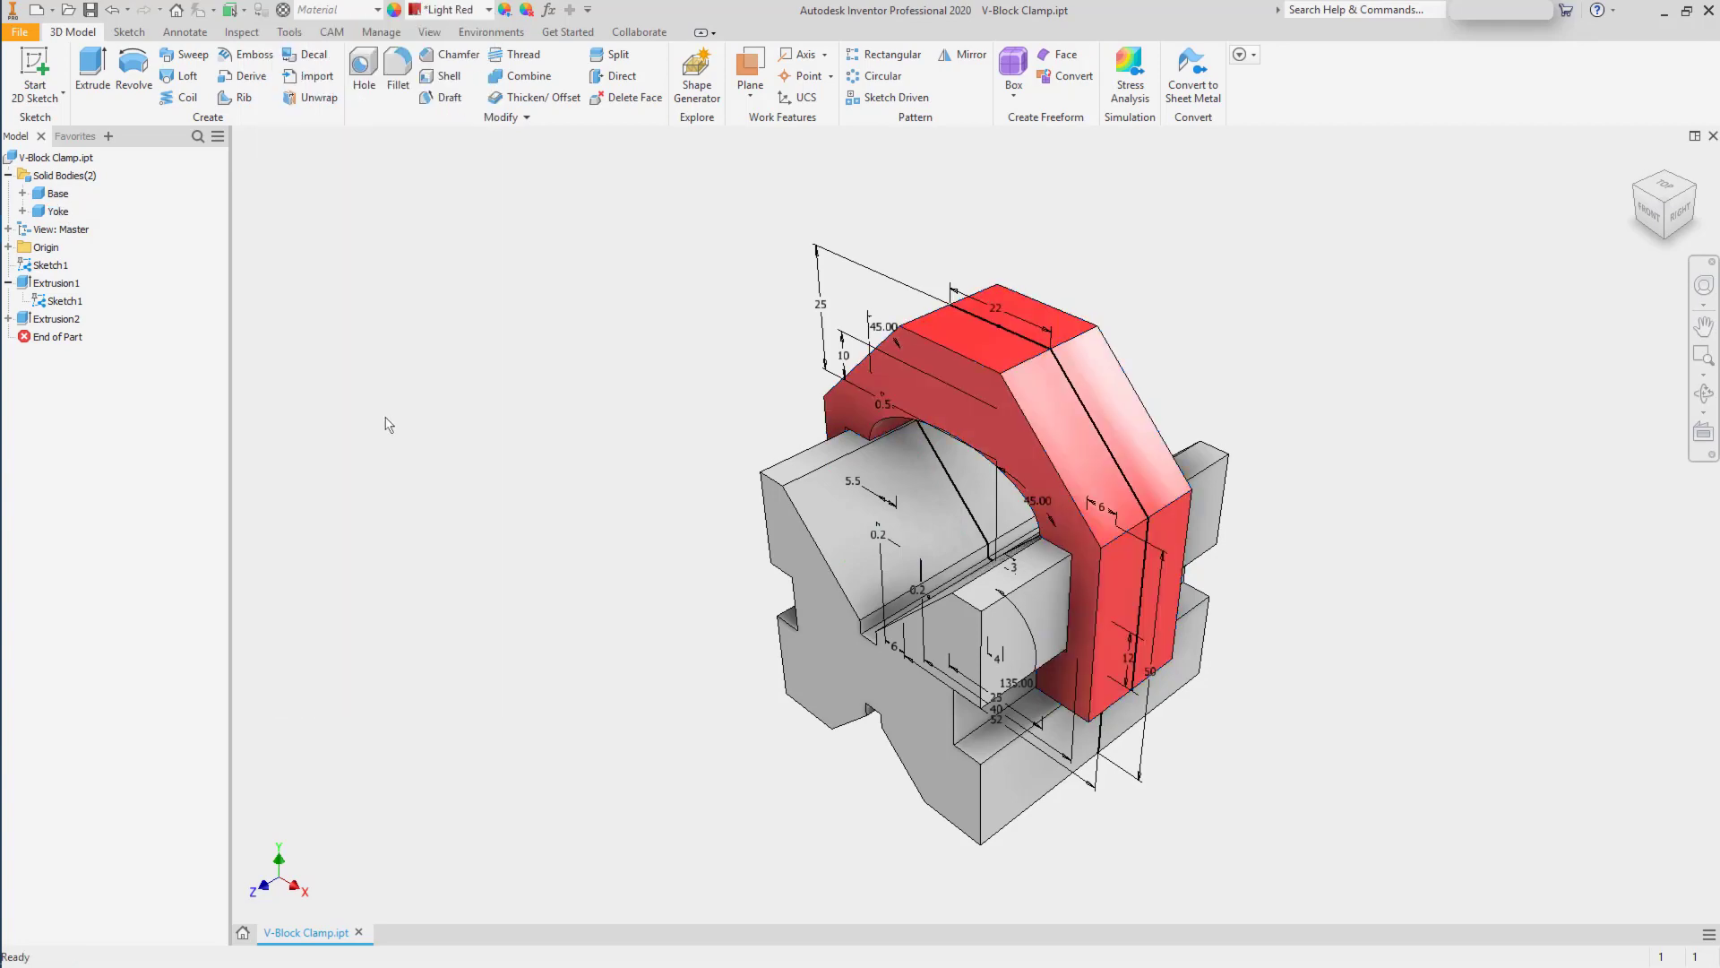
right_click(66, 267)
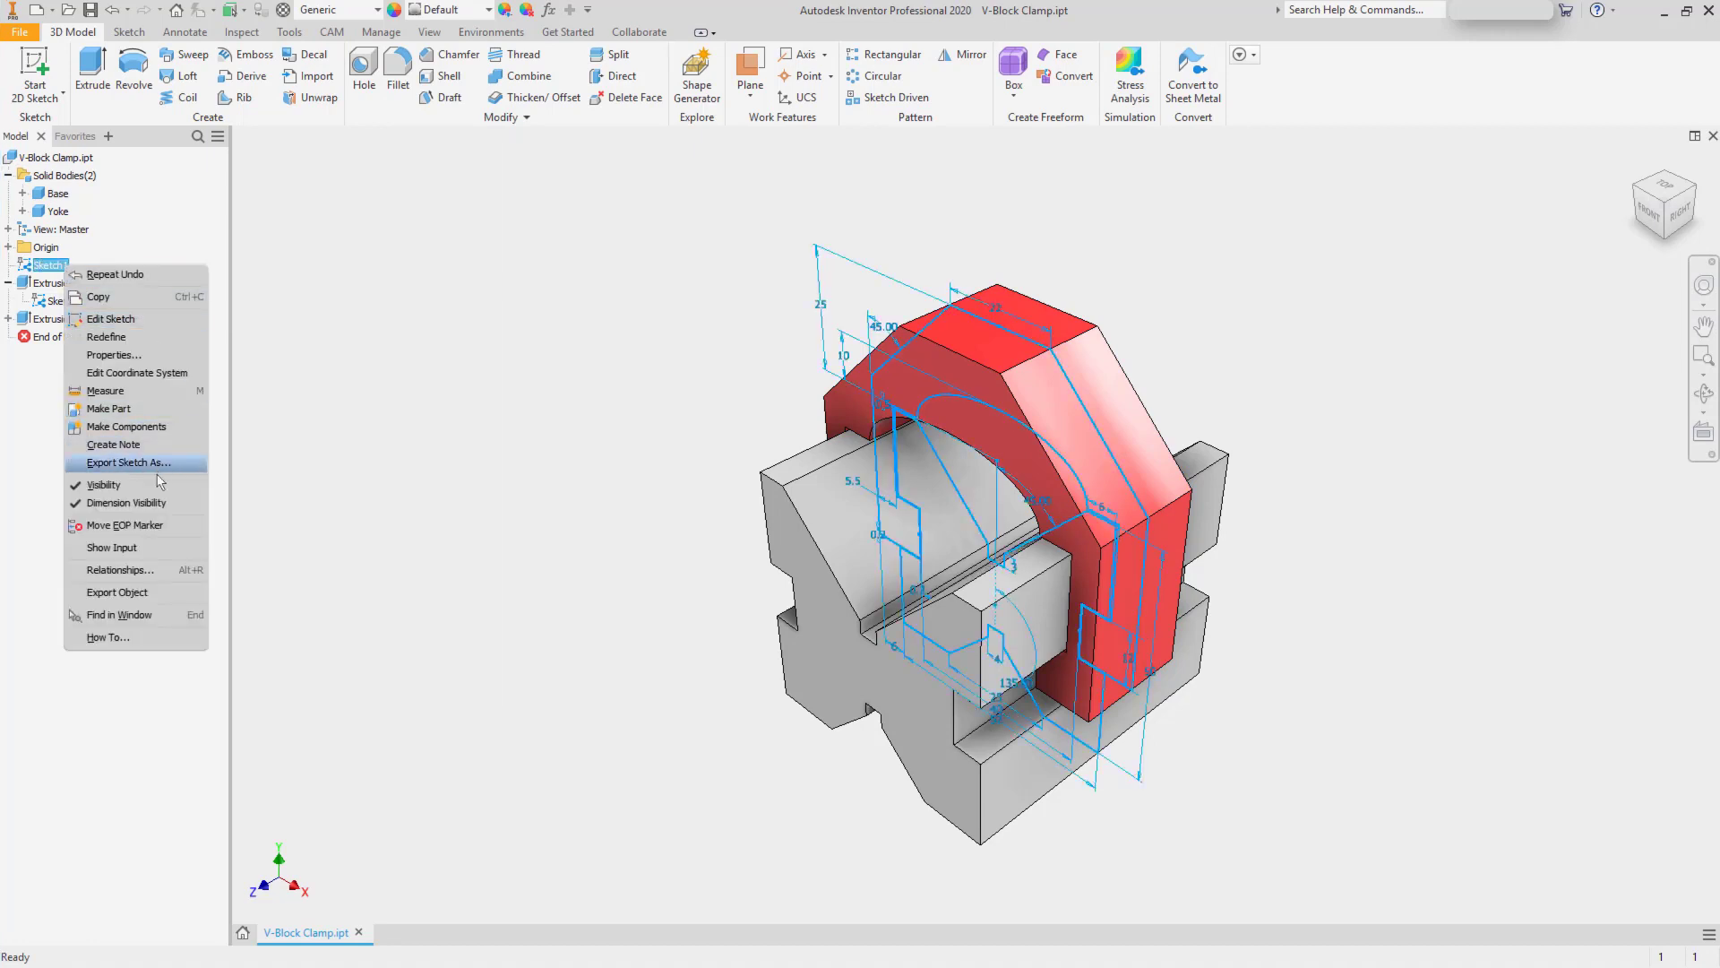
click(116, 485)
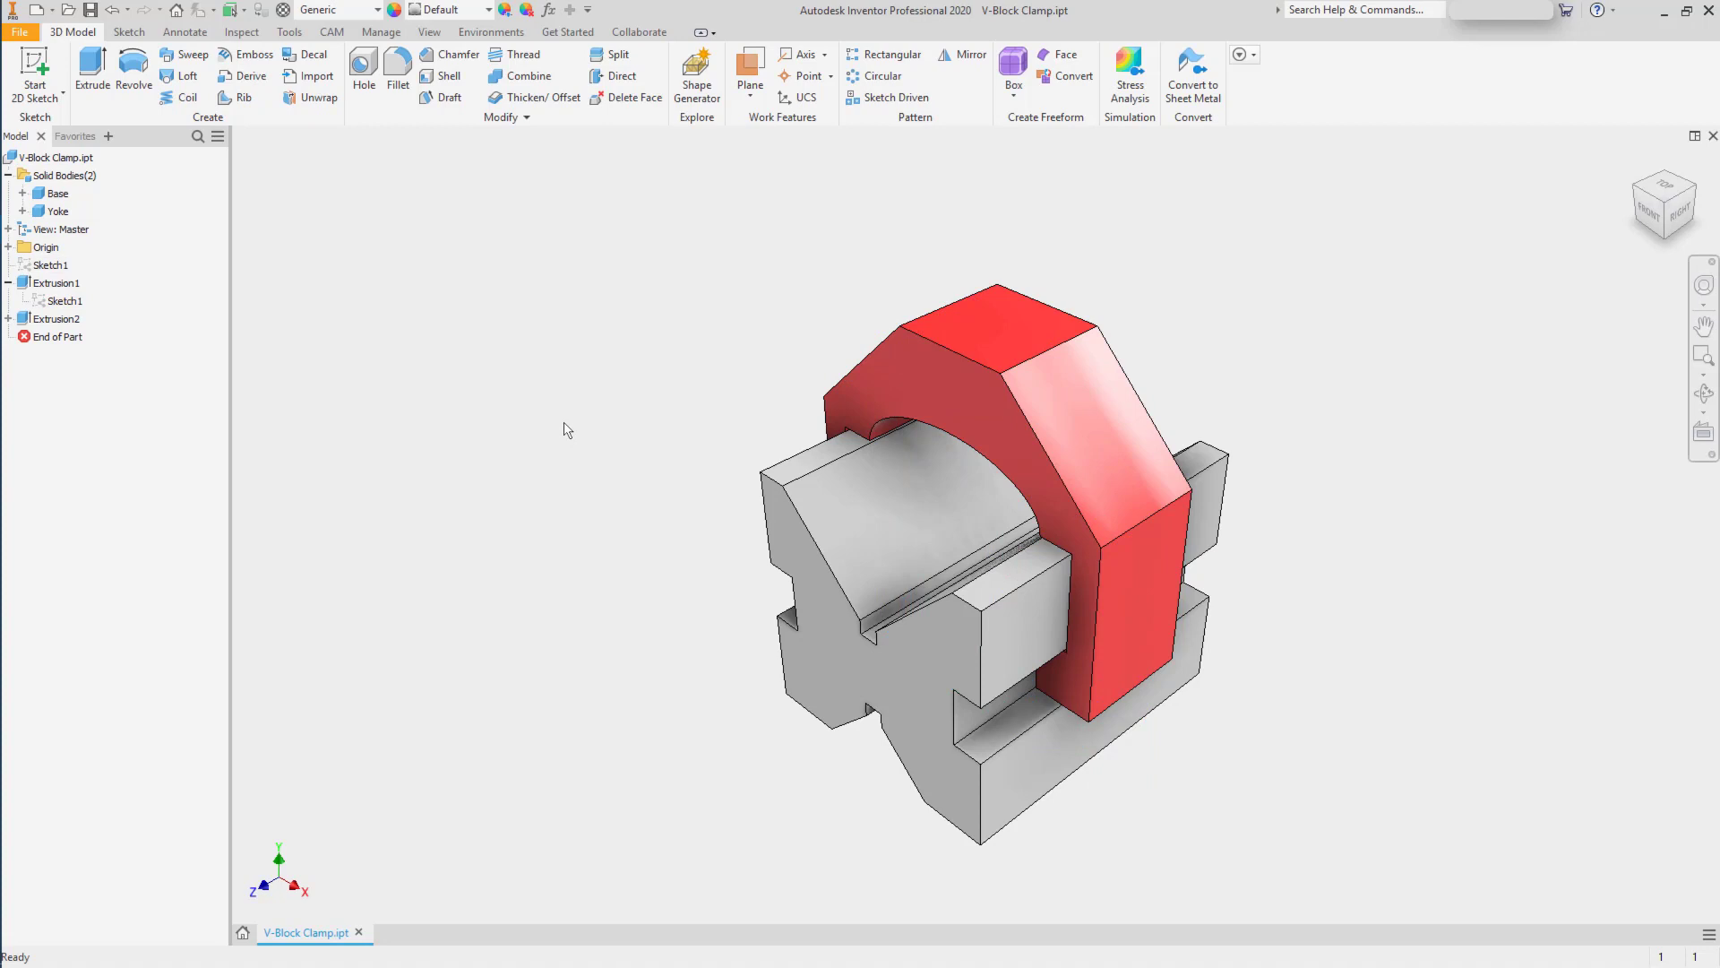
Import Clamp.stp into the part as a converted model with solids, surfaces and wires included.
click(316, 79)
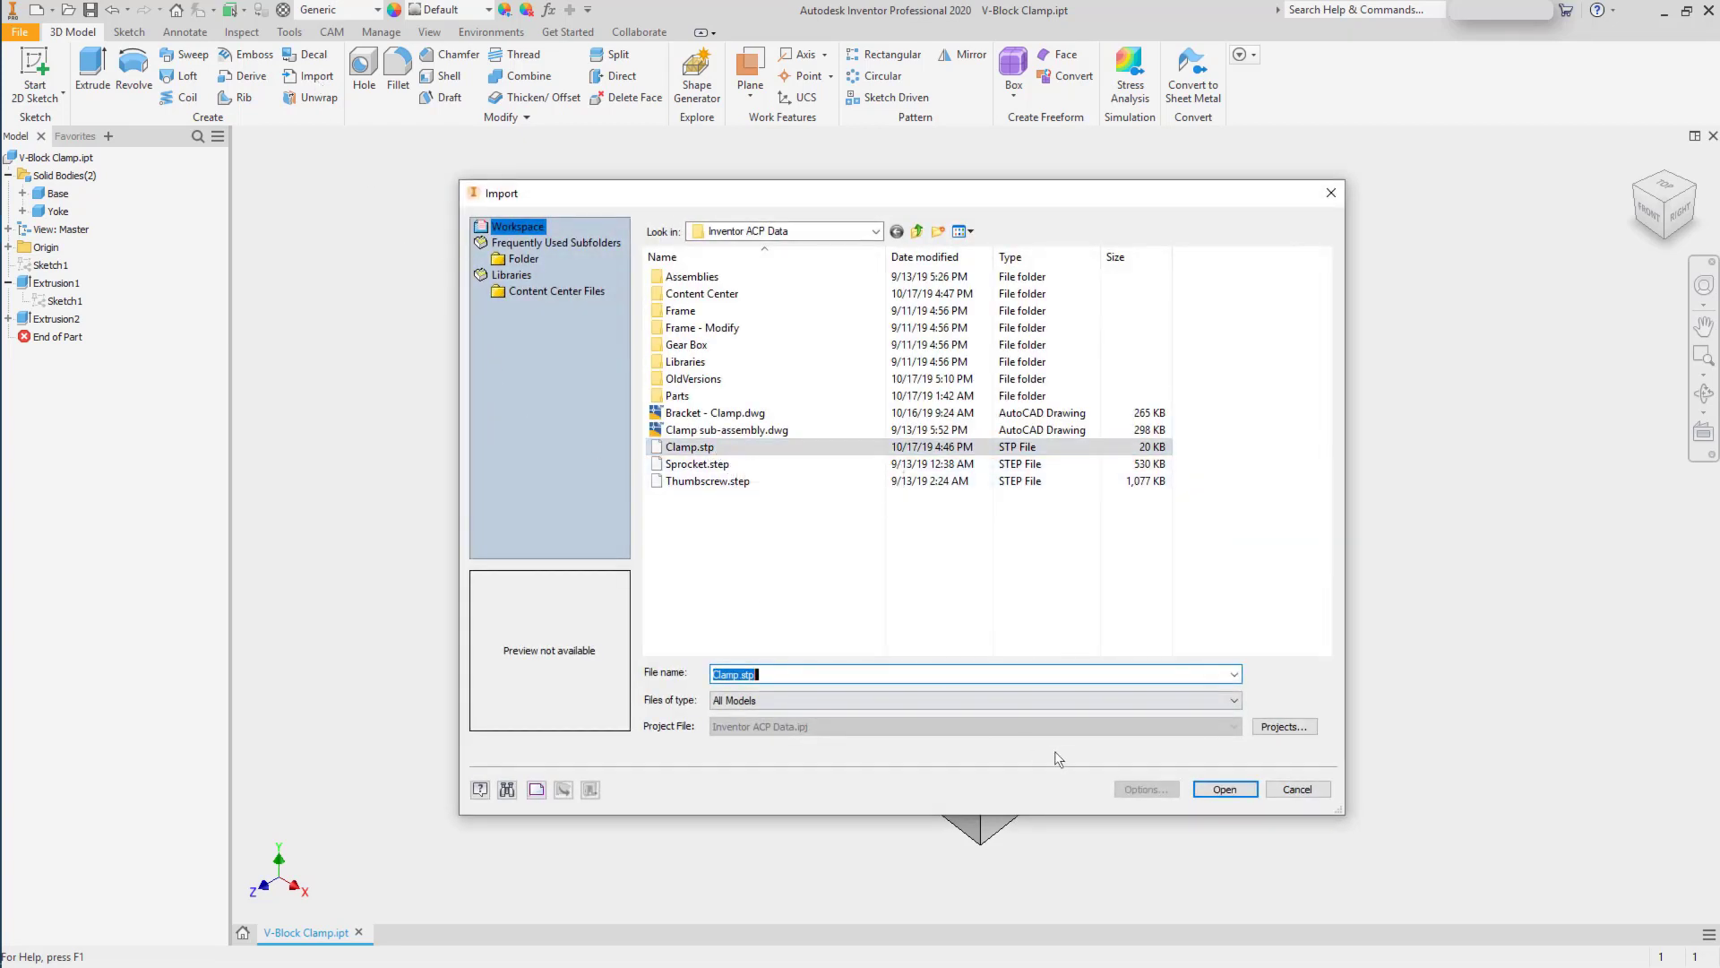
click(1241, 792)
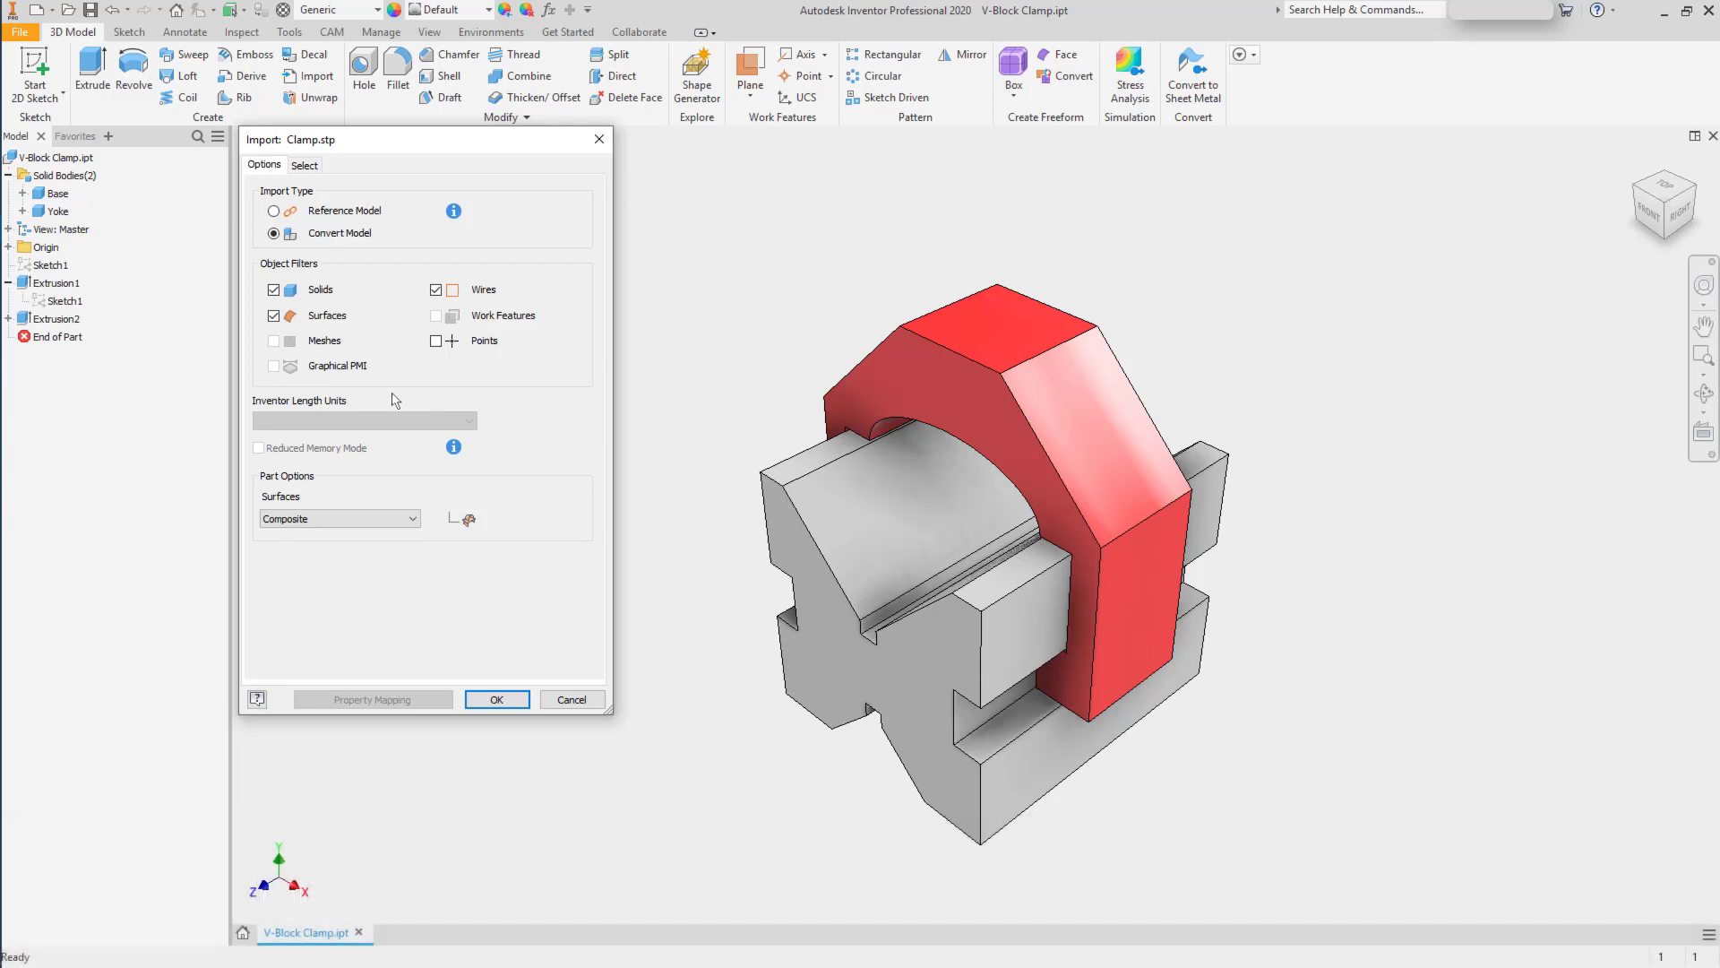
click(496, 700)
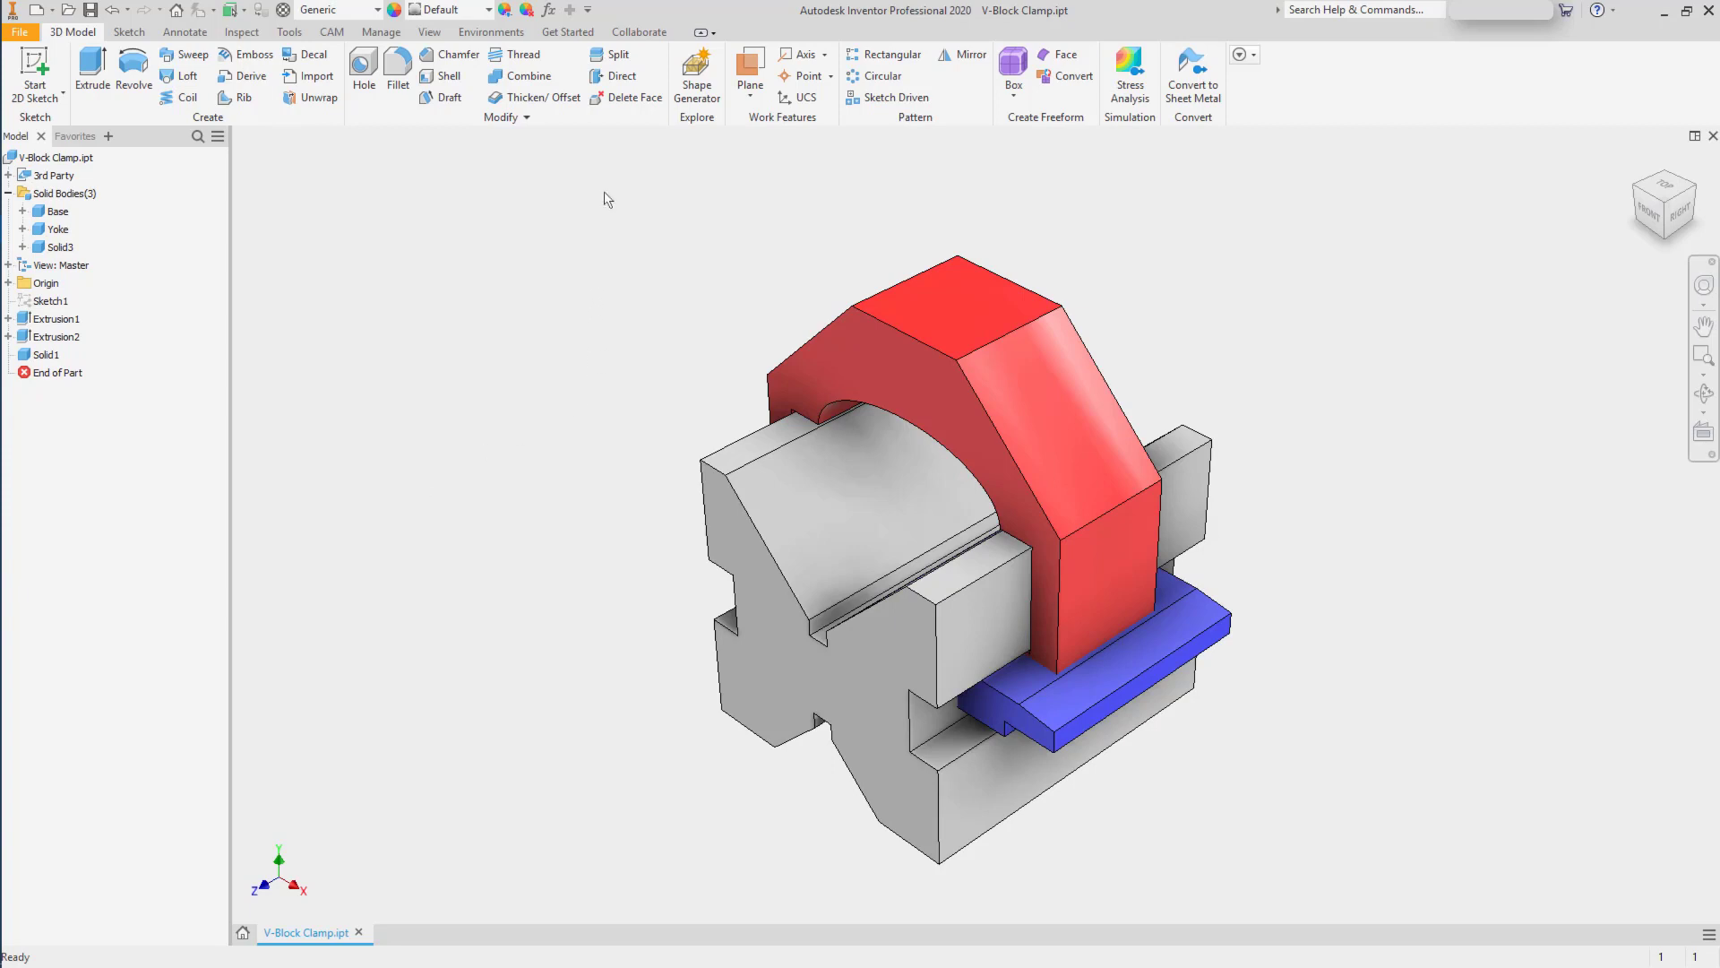
Use Direct Edit to move the whole imported blue clamp solid to the opposite side of the Base, below the Yoke.
click(617, 77)
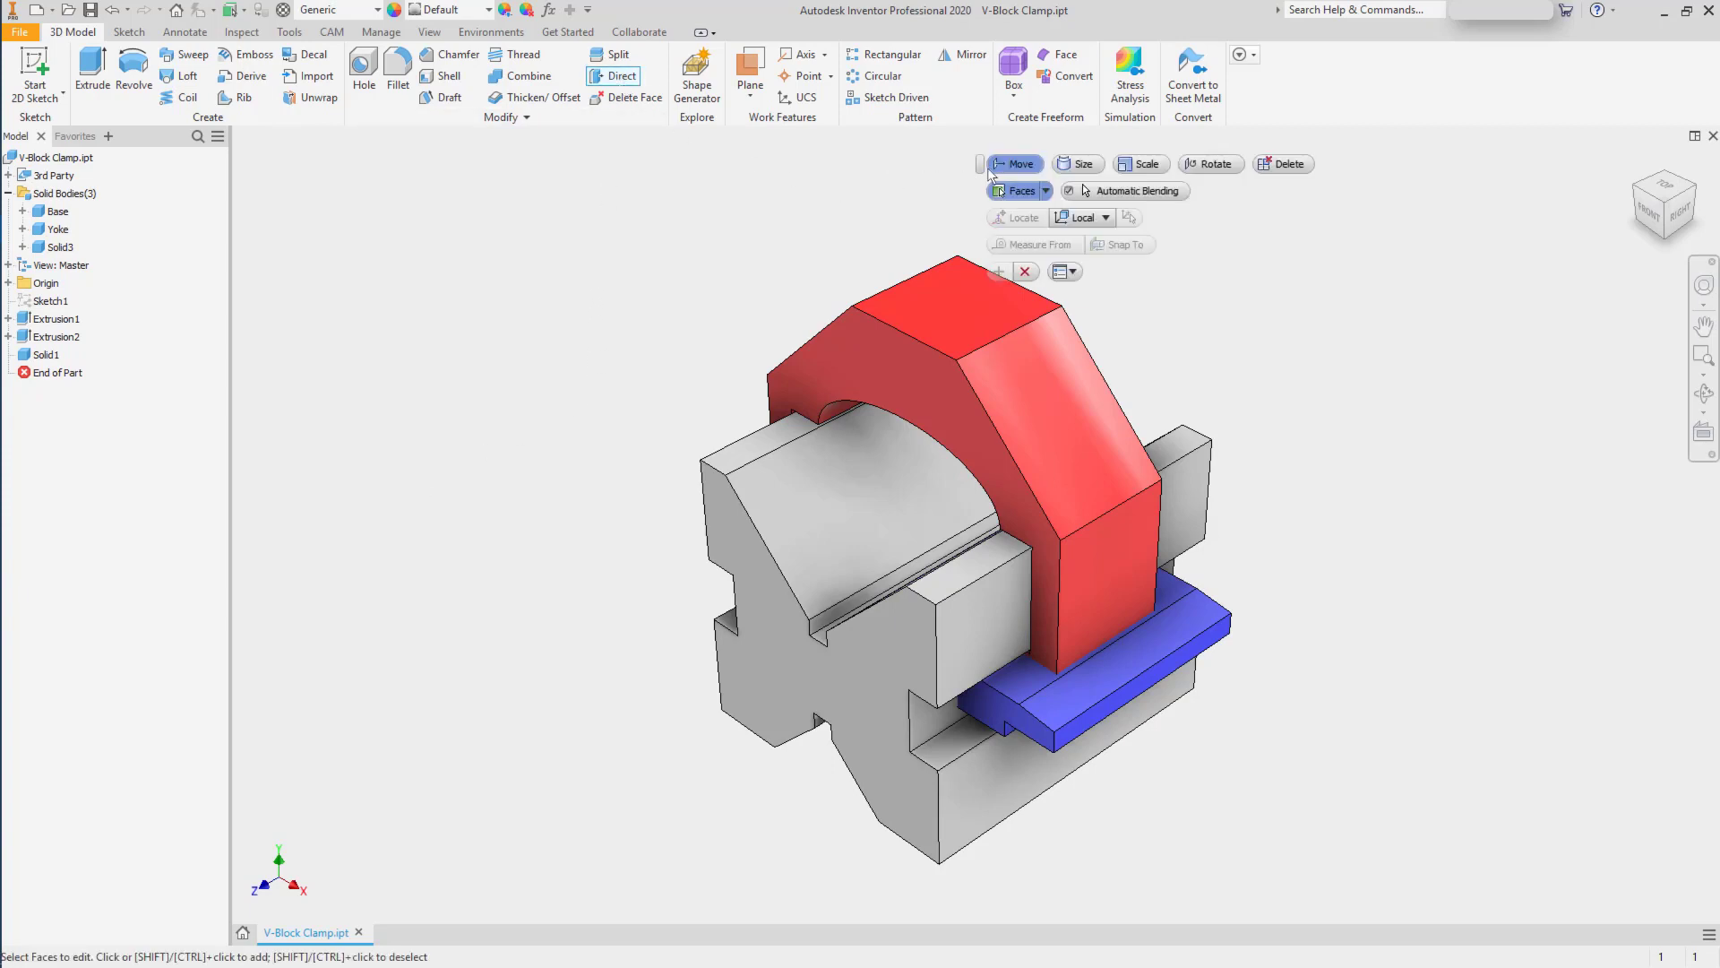
click(1045, 191)
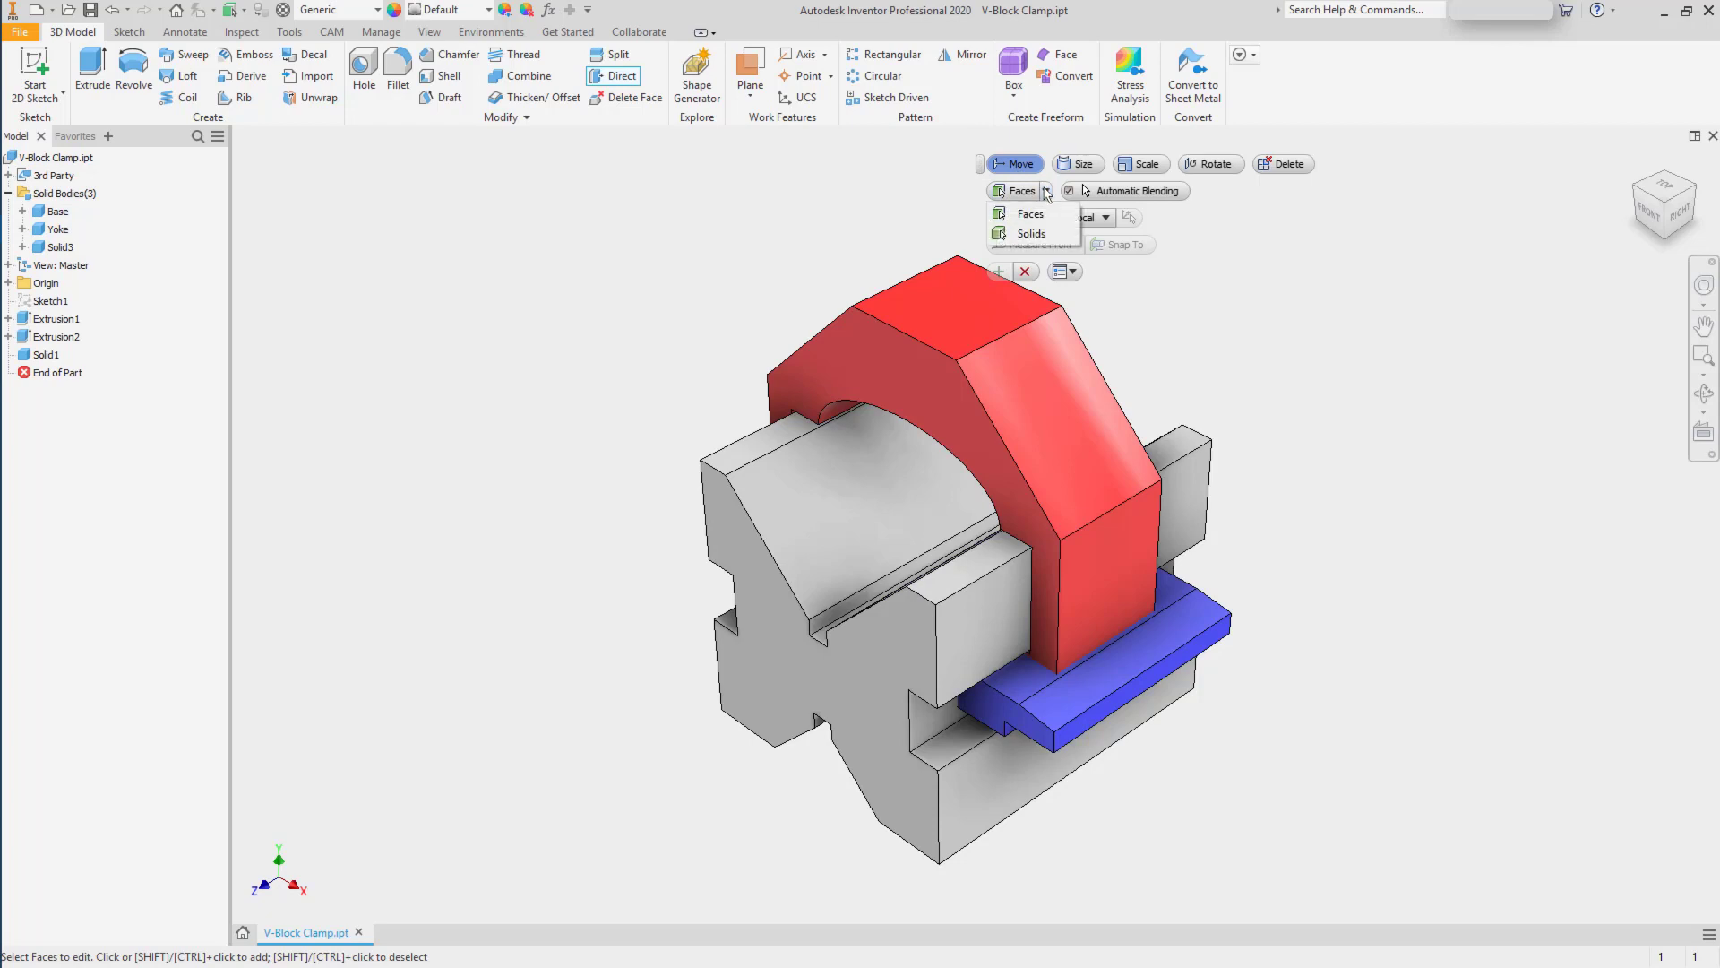
click(1030, 232)
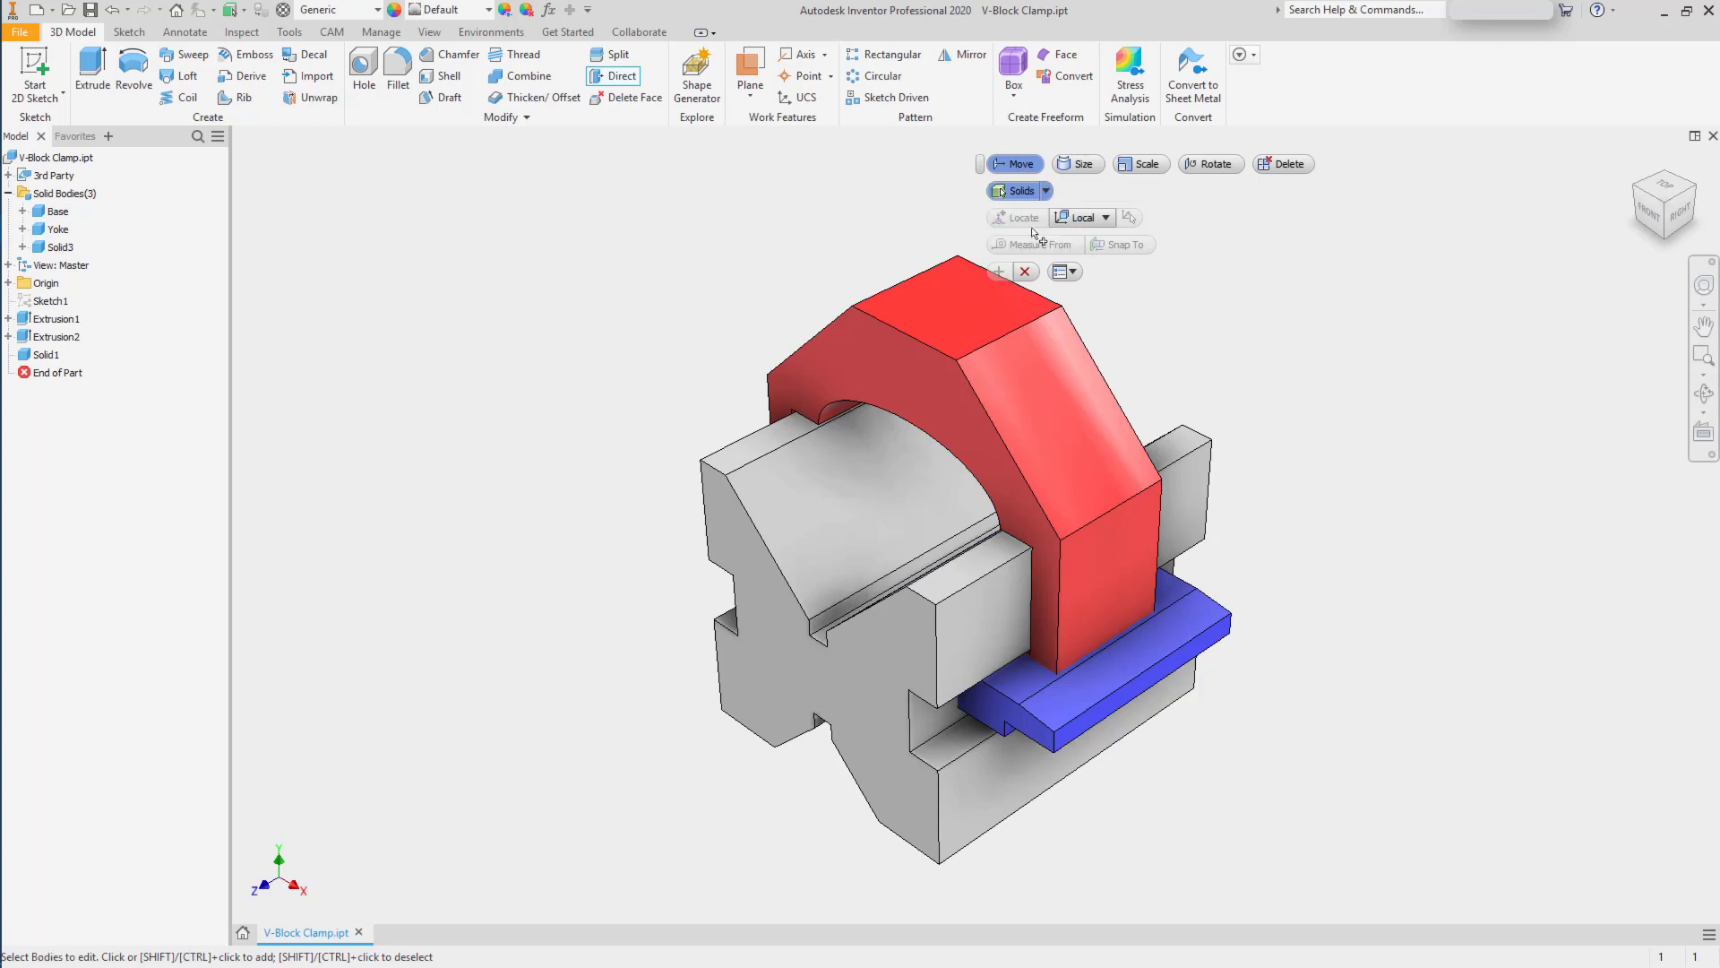
click(1237, 638)
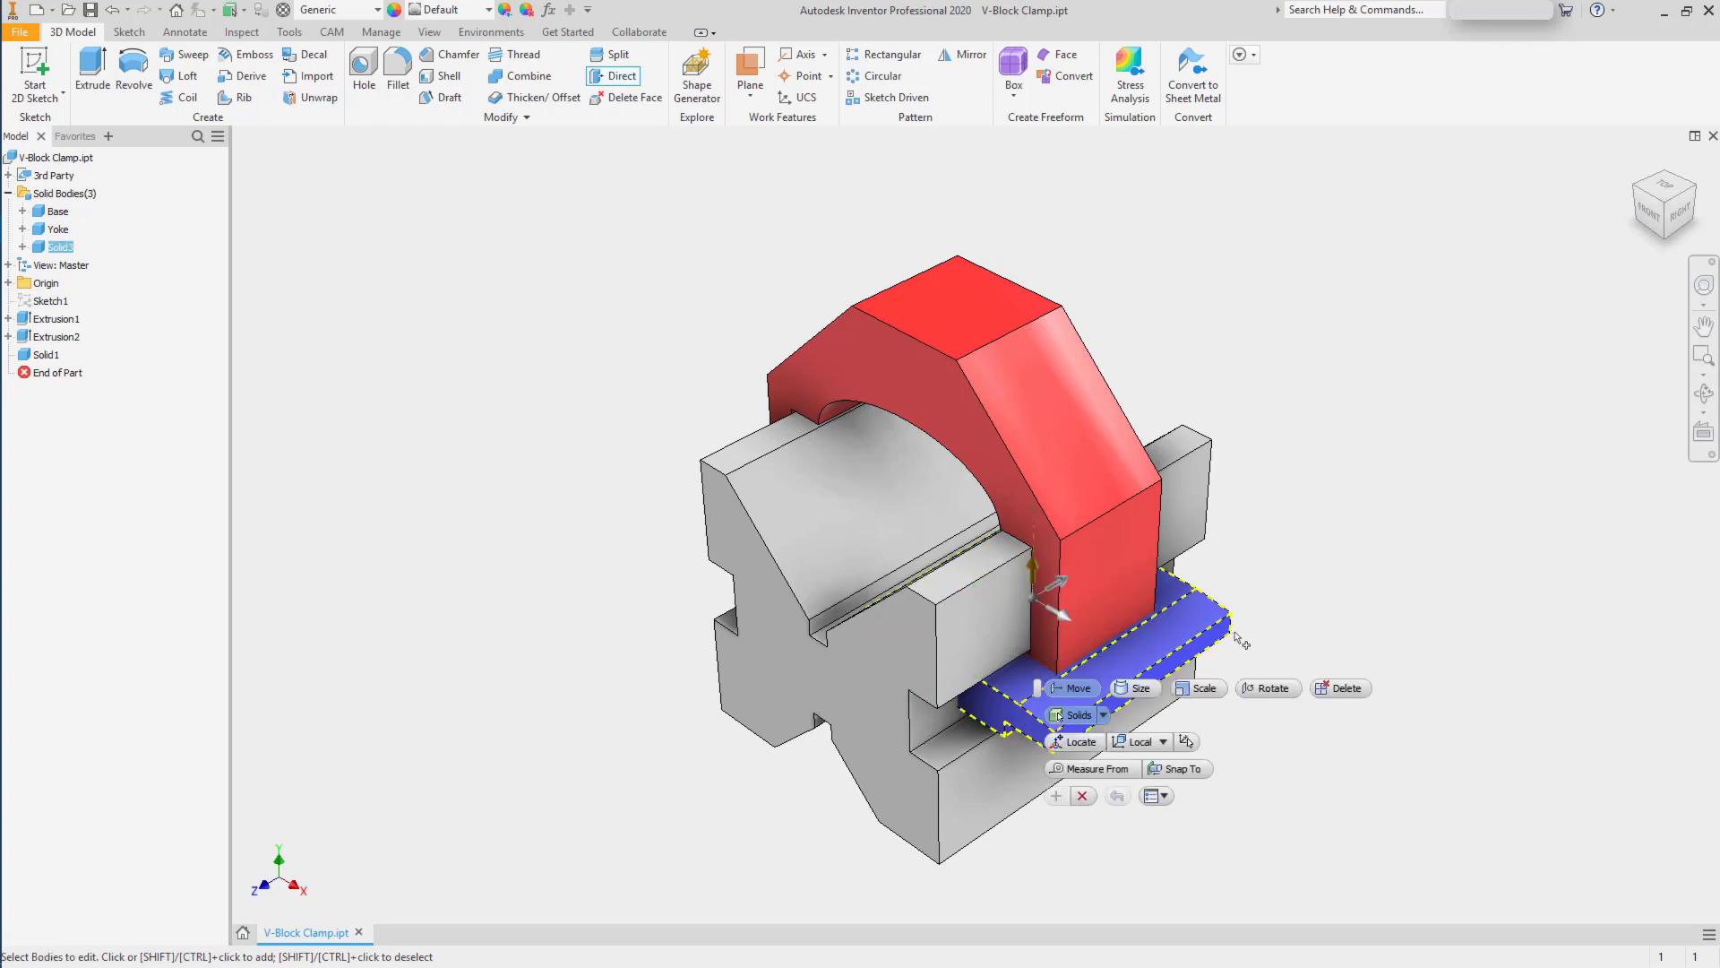
click(1653, 218)
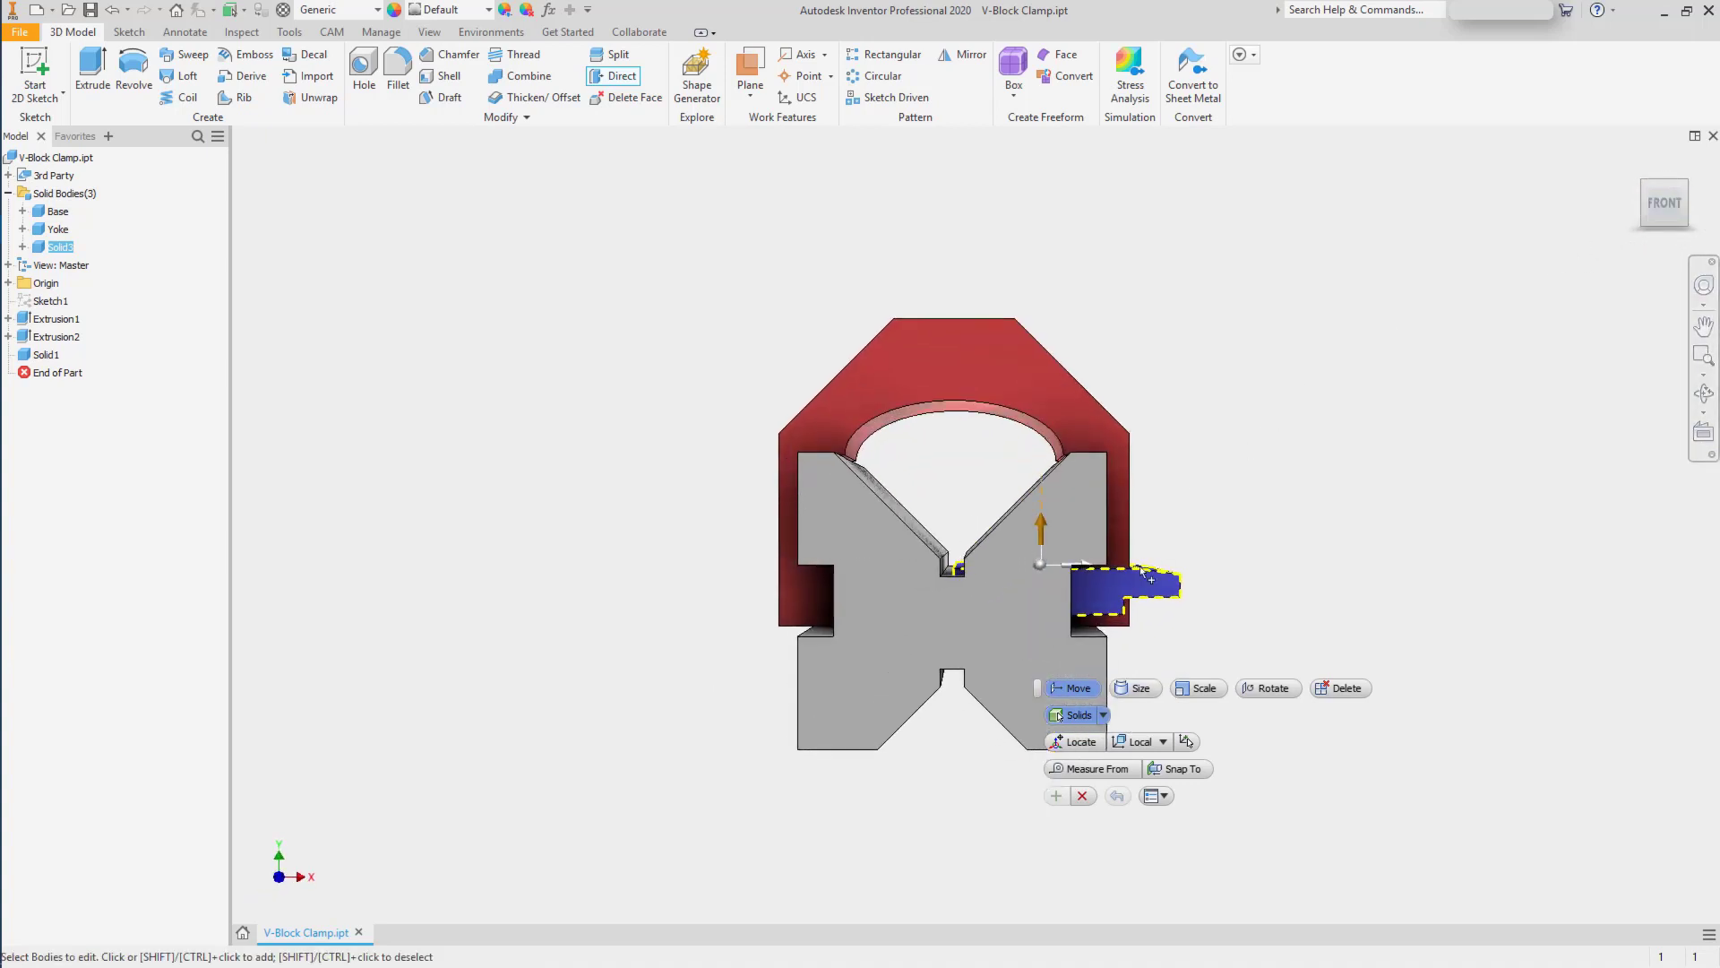
right_click(1671, 215)
click(1630, 287)
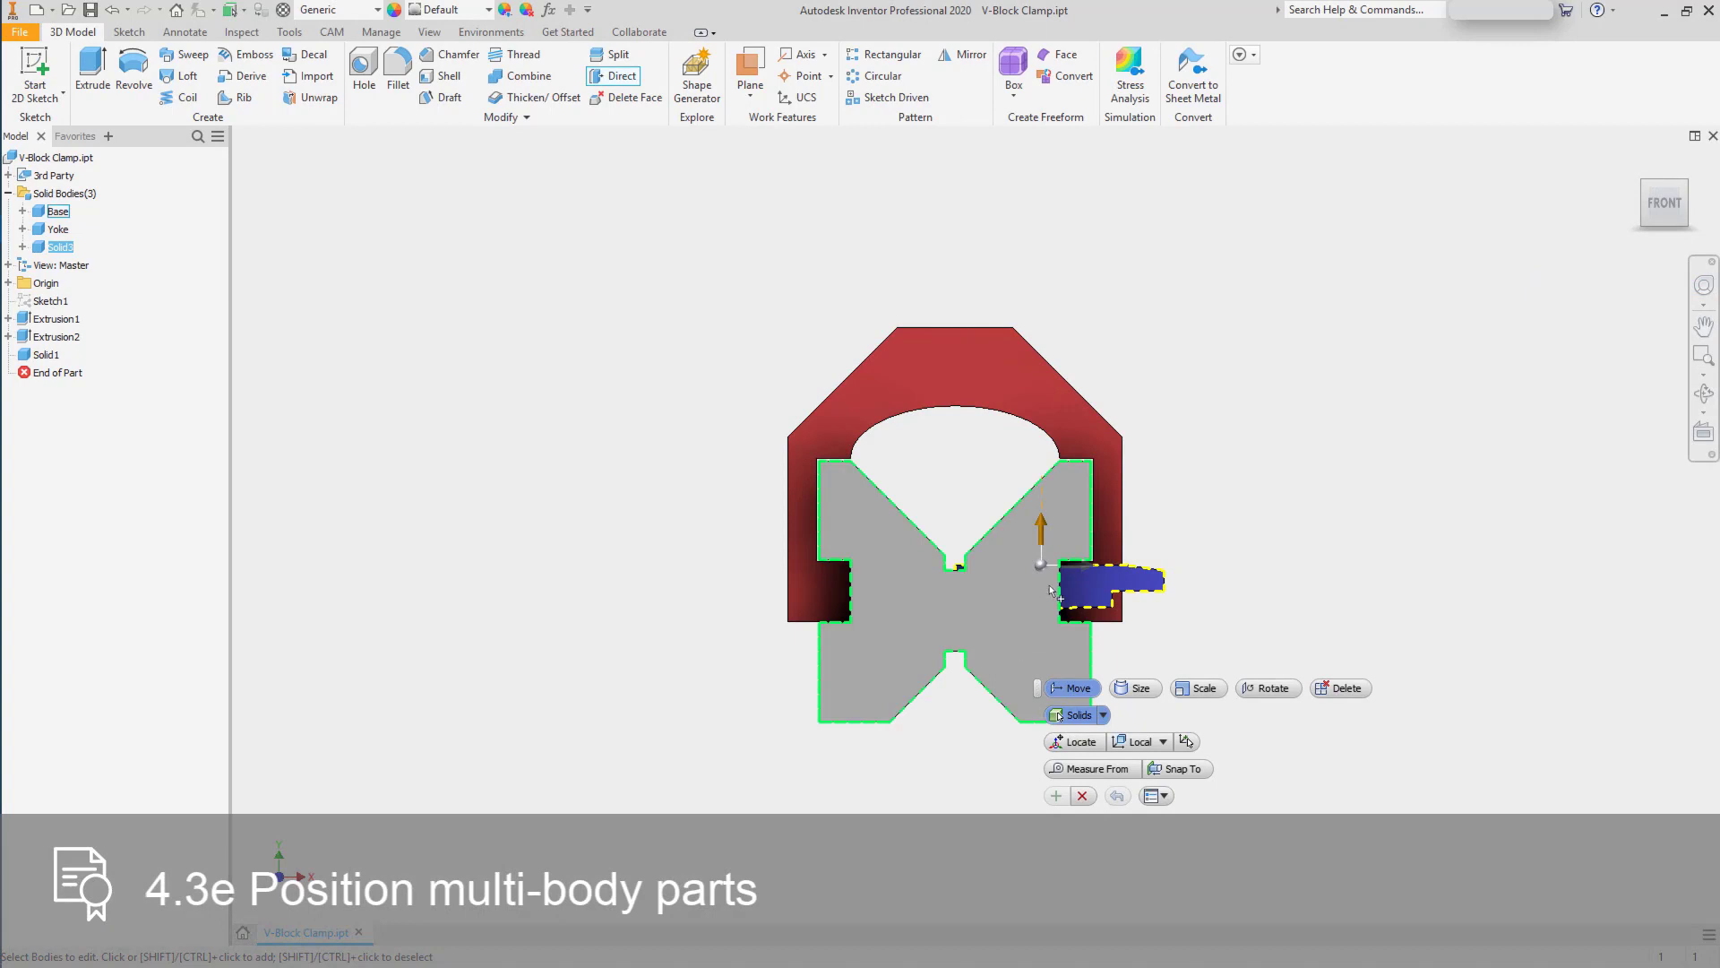
drag(1058, 581, 735, 641)
scroll(778, 787, down, 5)
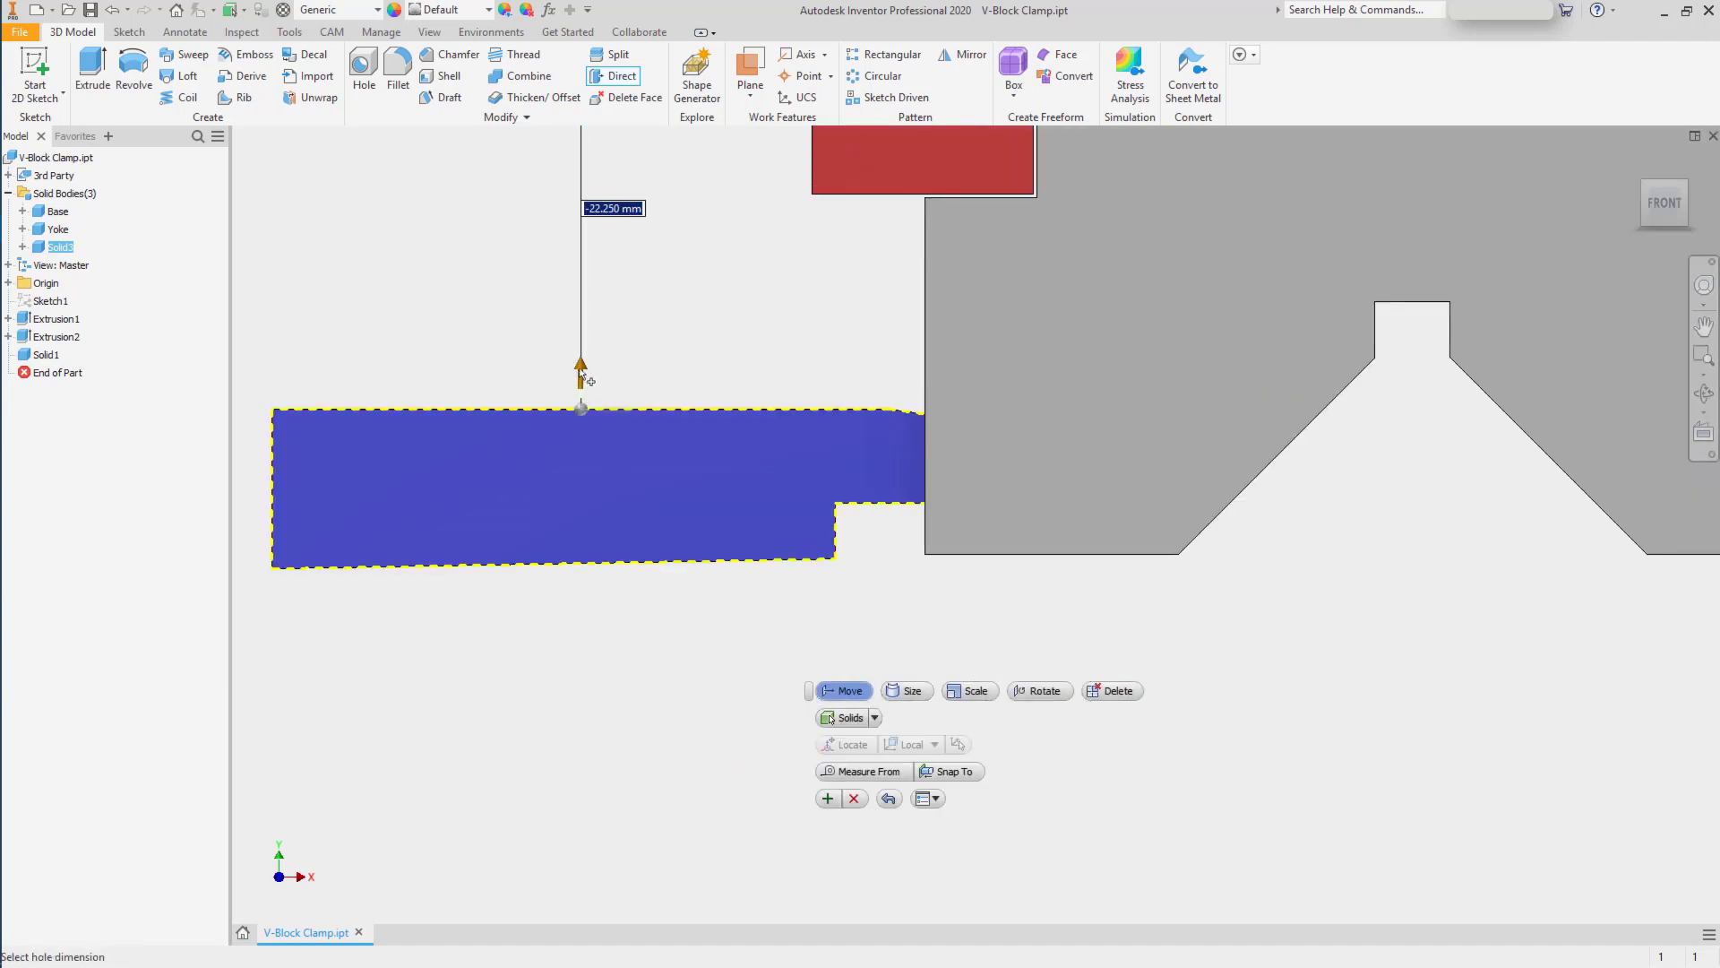
Set the clamp solid's vertical move distance to -21.5 mm and apply the direct edit.
drag(581, 373, 581, 359)
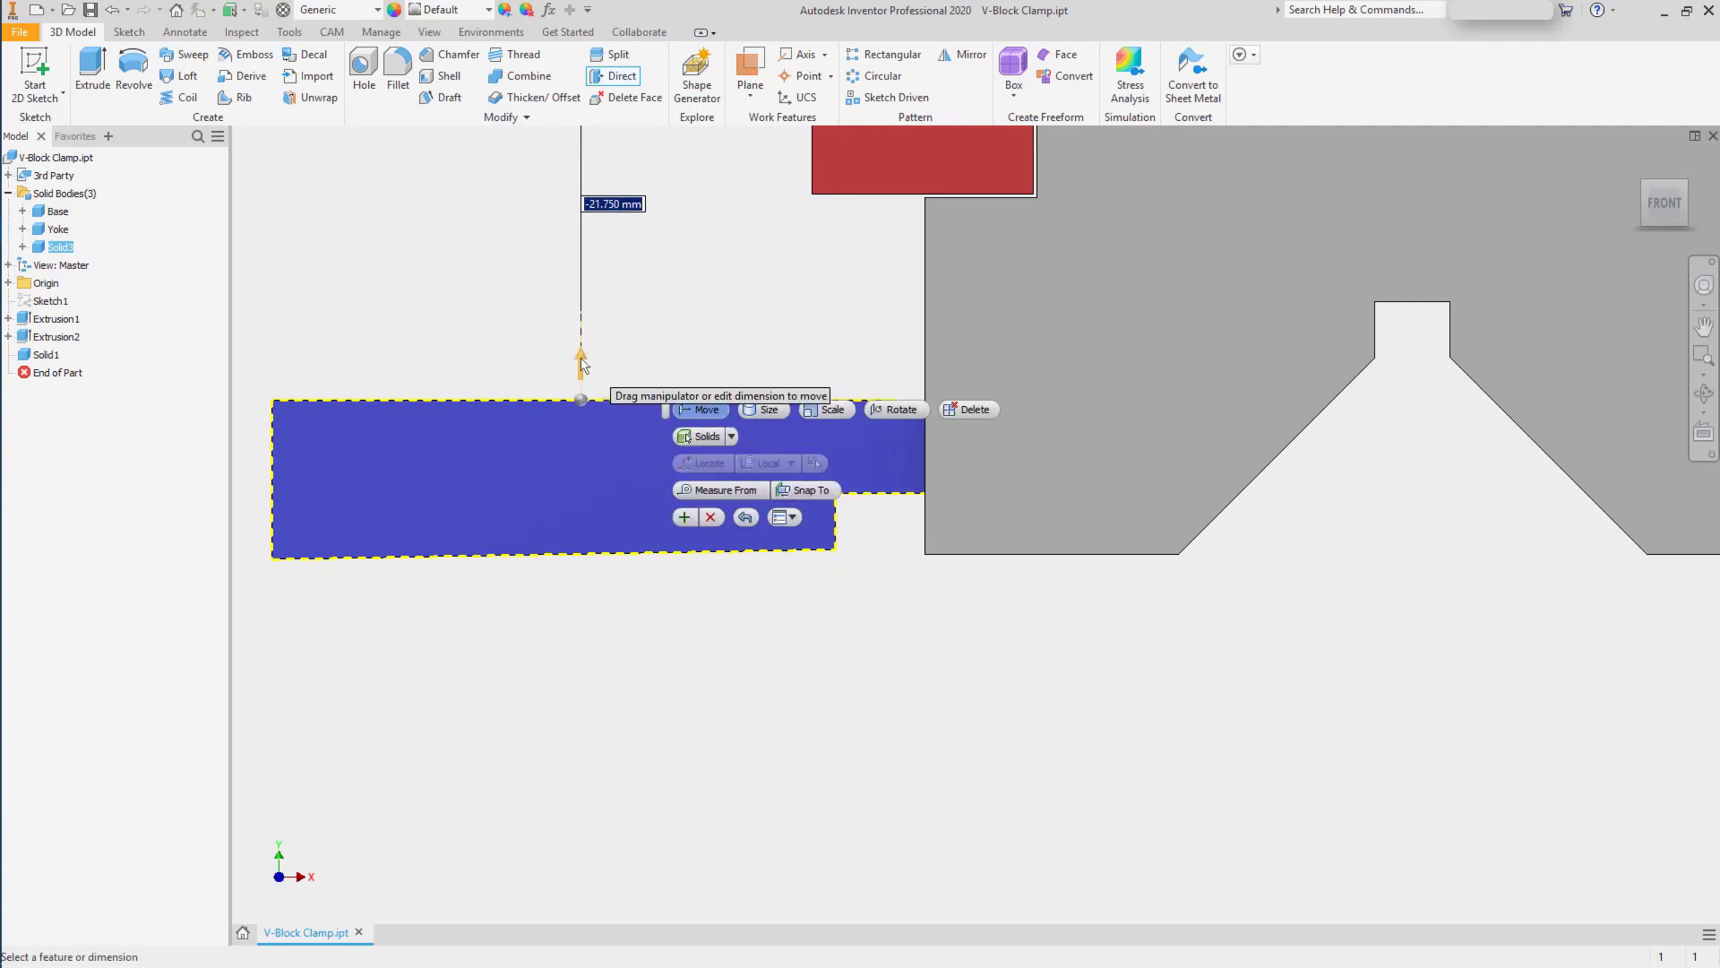
text(-21.5)
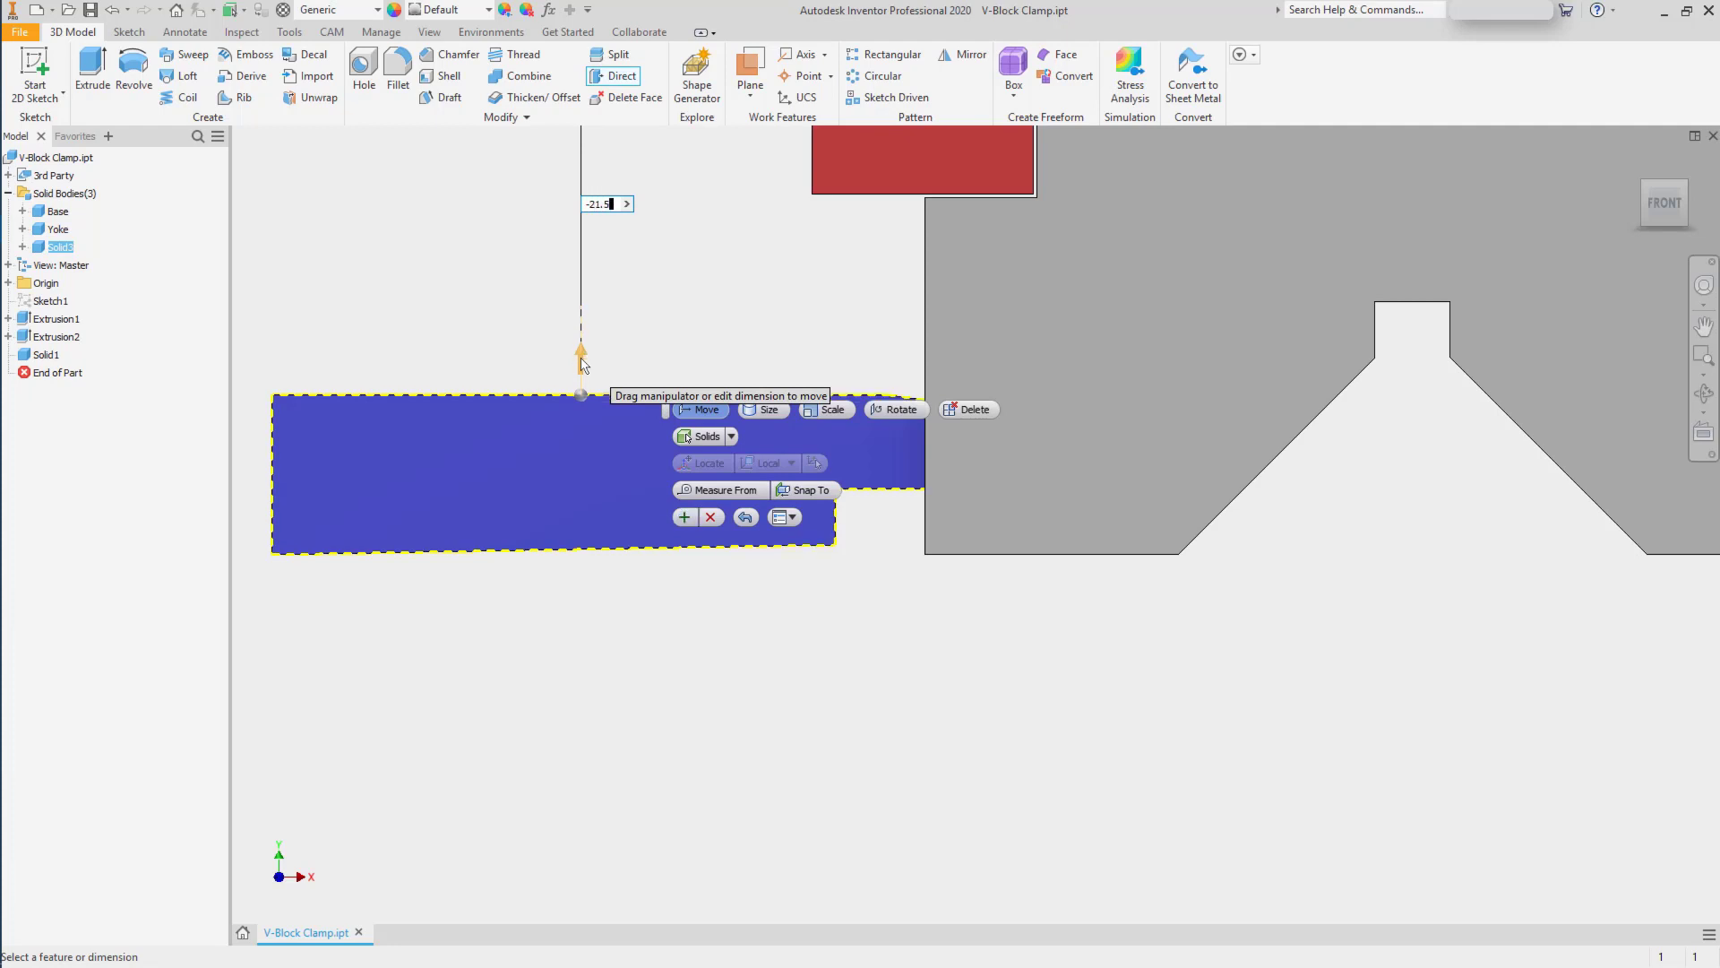
click(686, 518)
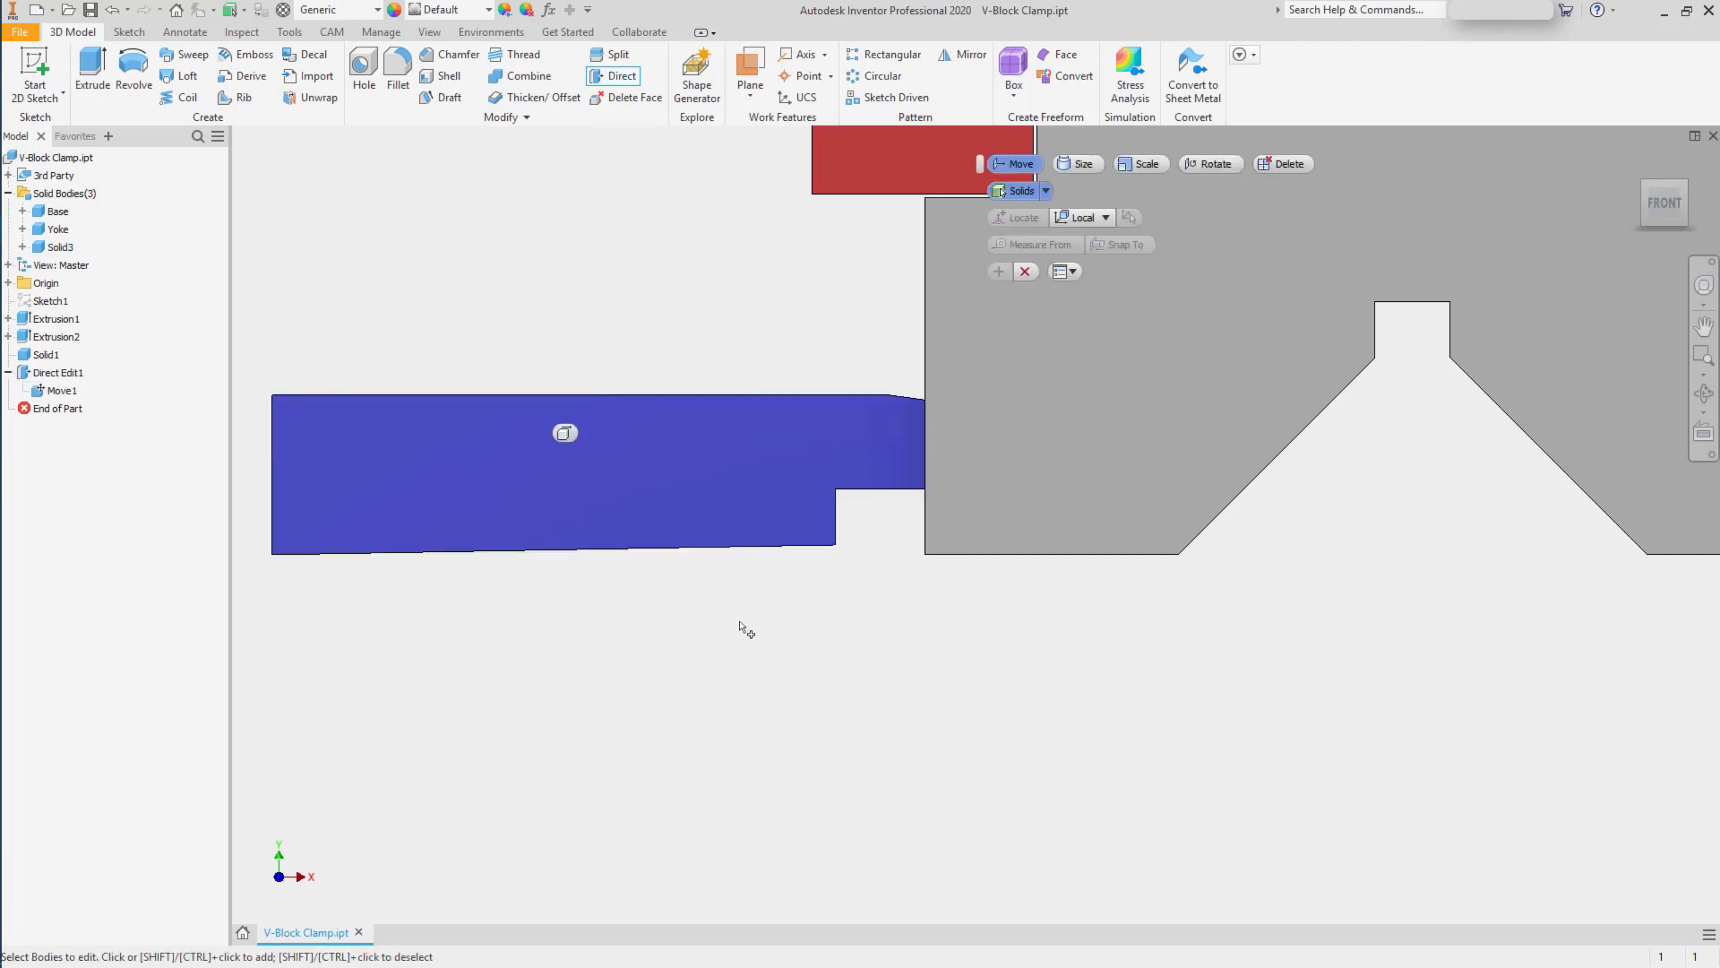
key(F6)
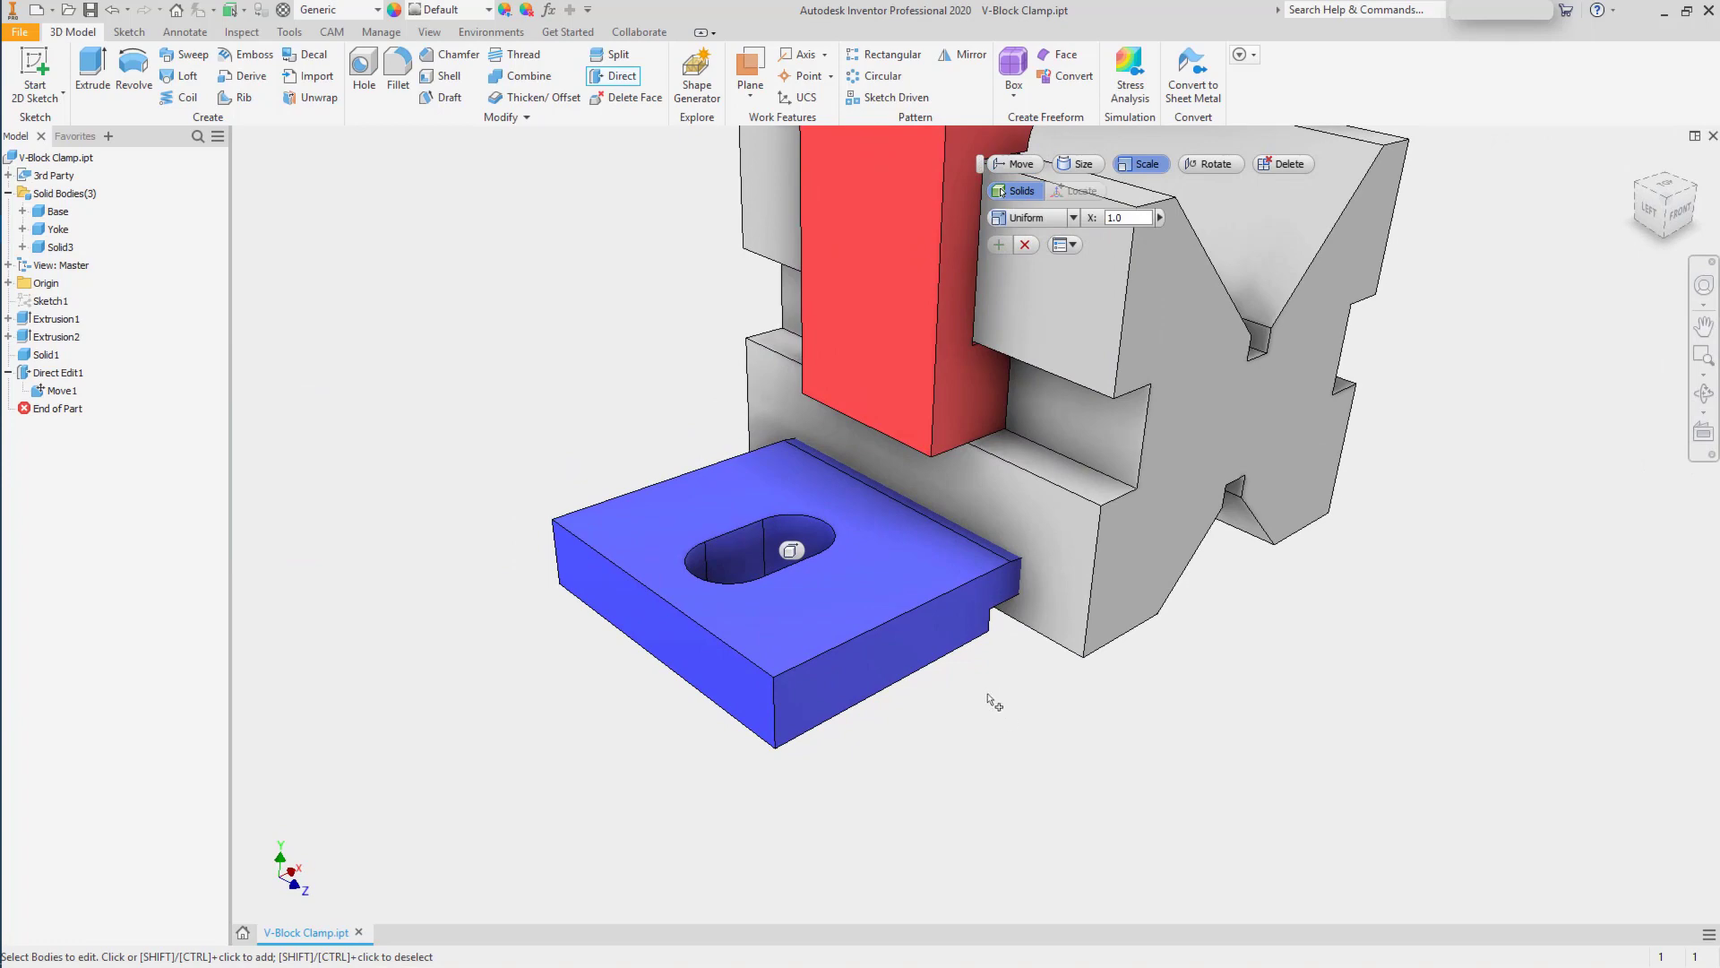
Use Combine to cut the blue clamp solid out of the Base body without keeping the tool body.
click(1024, 244)
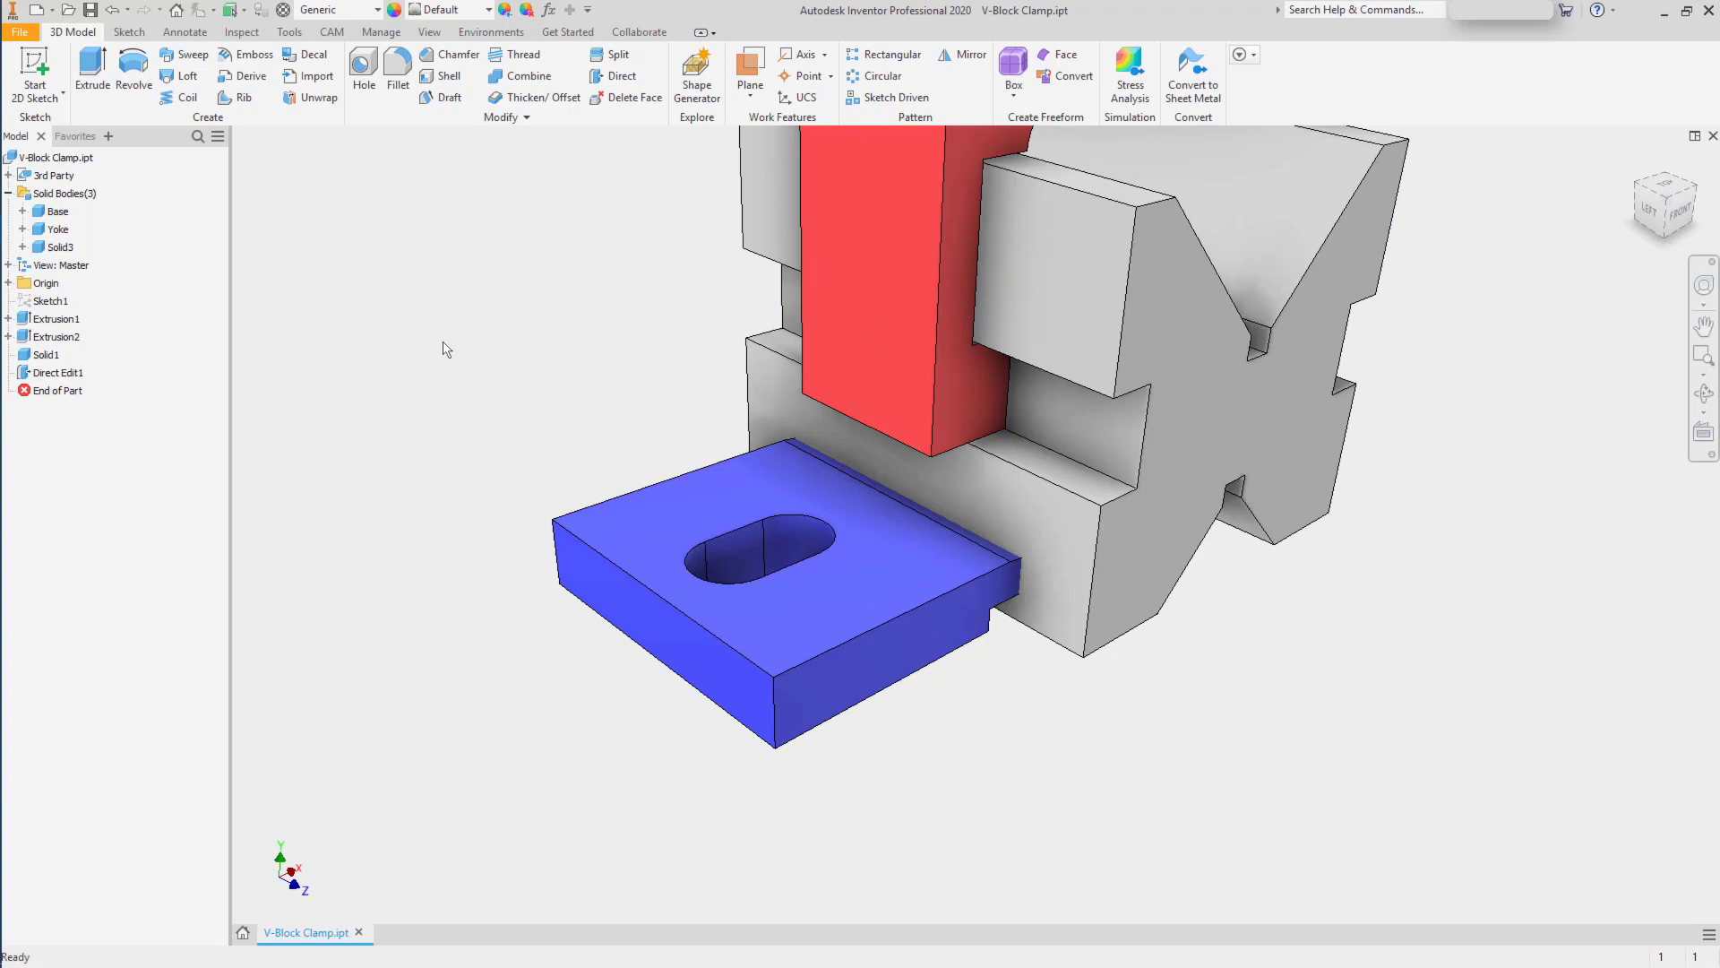
click(509, 77)
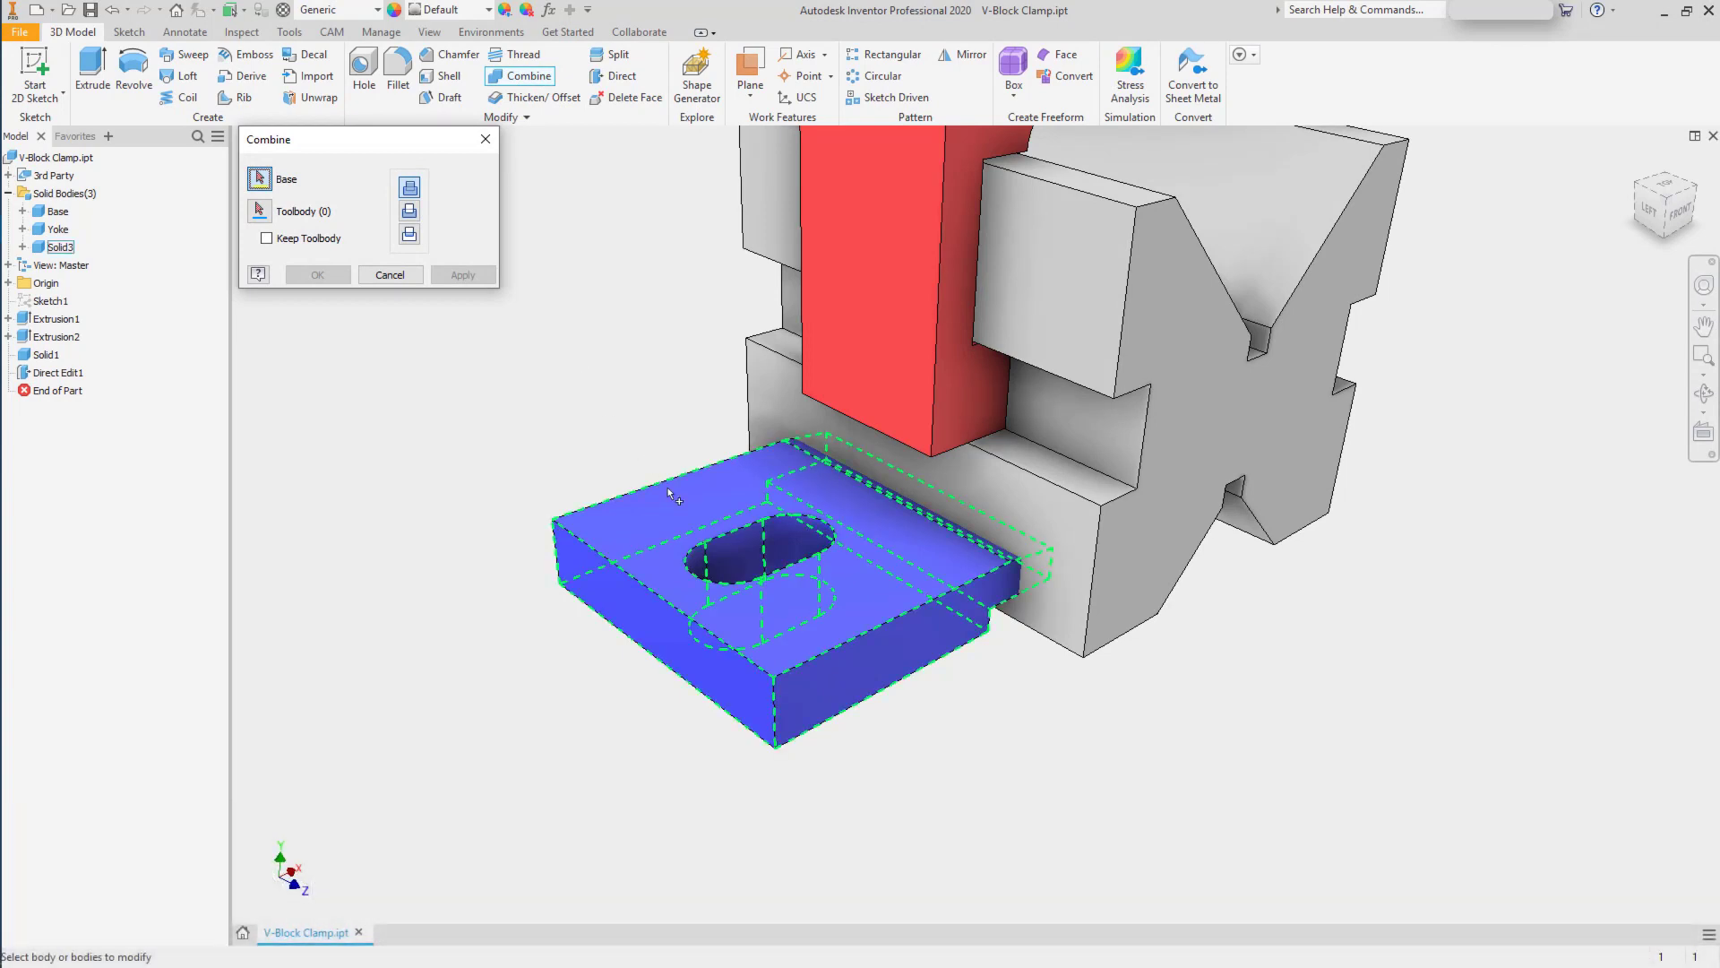
click(760, 395)
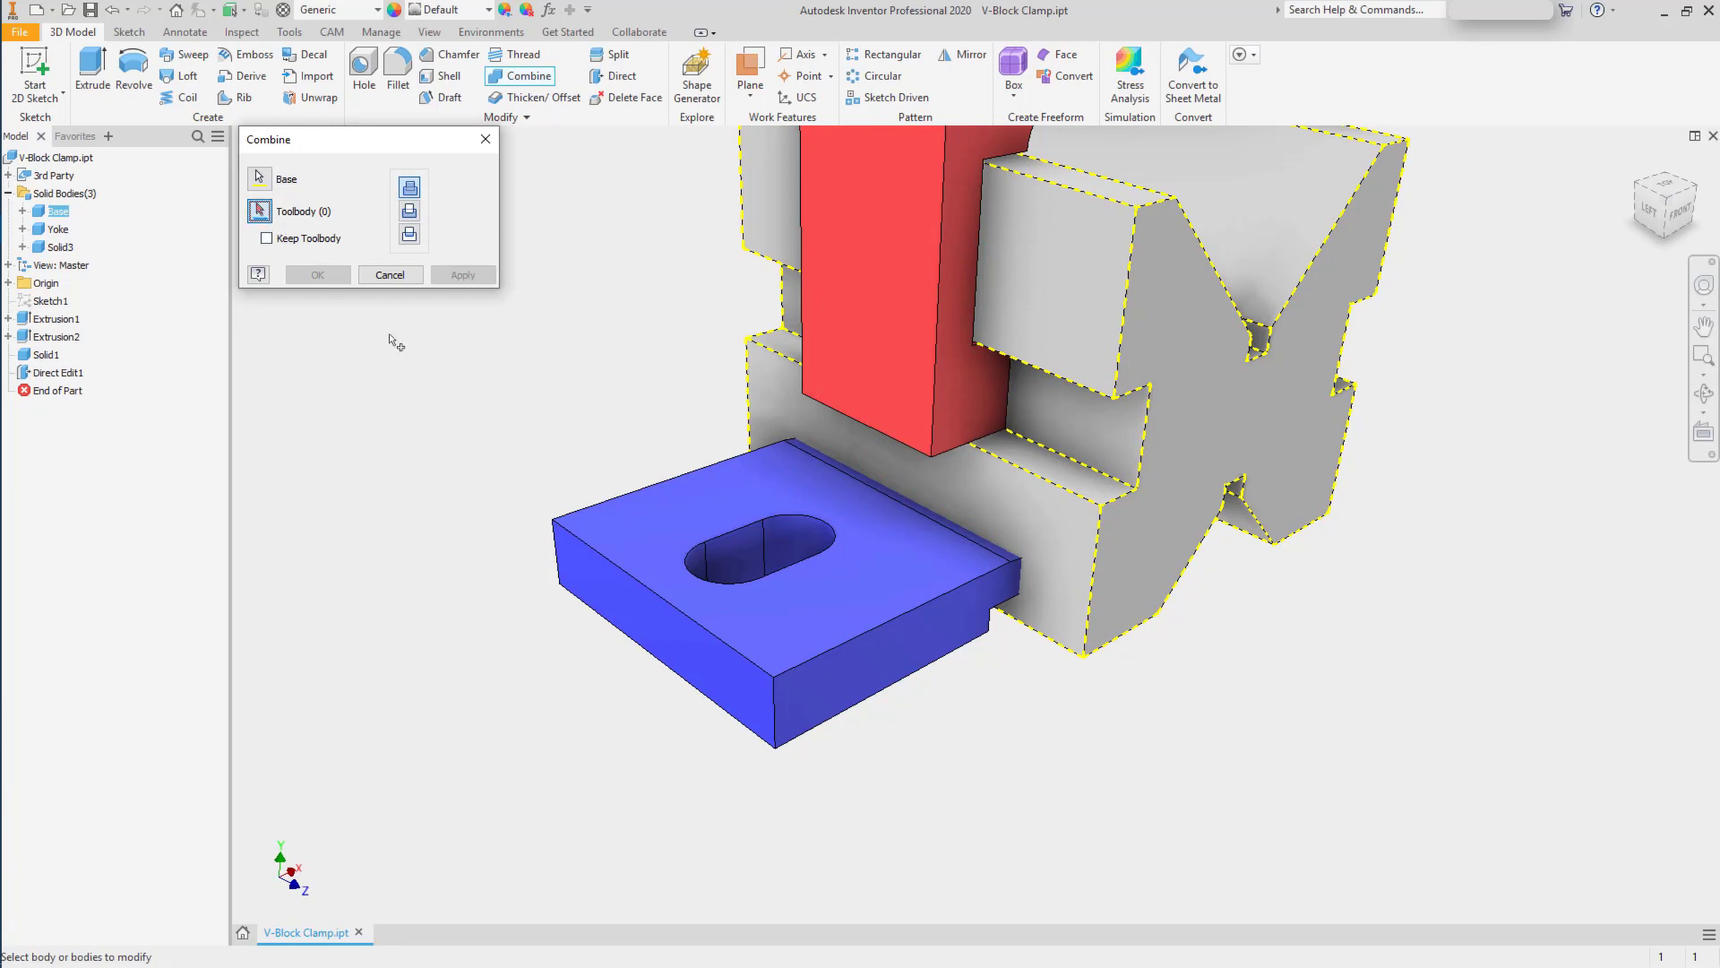
click(625, 498)
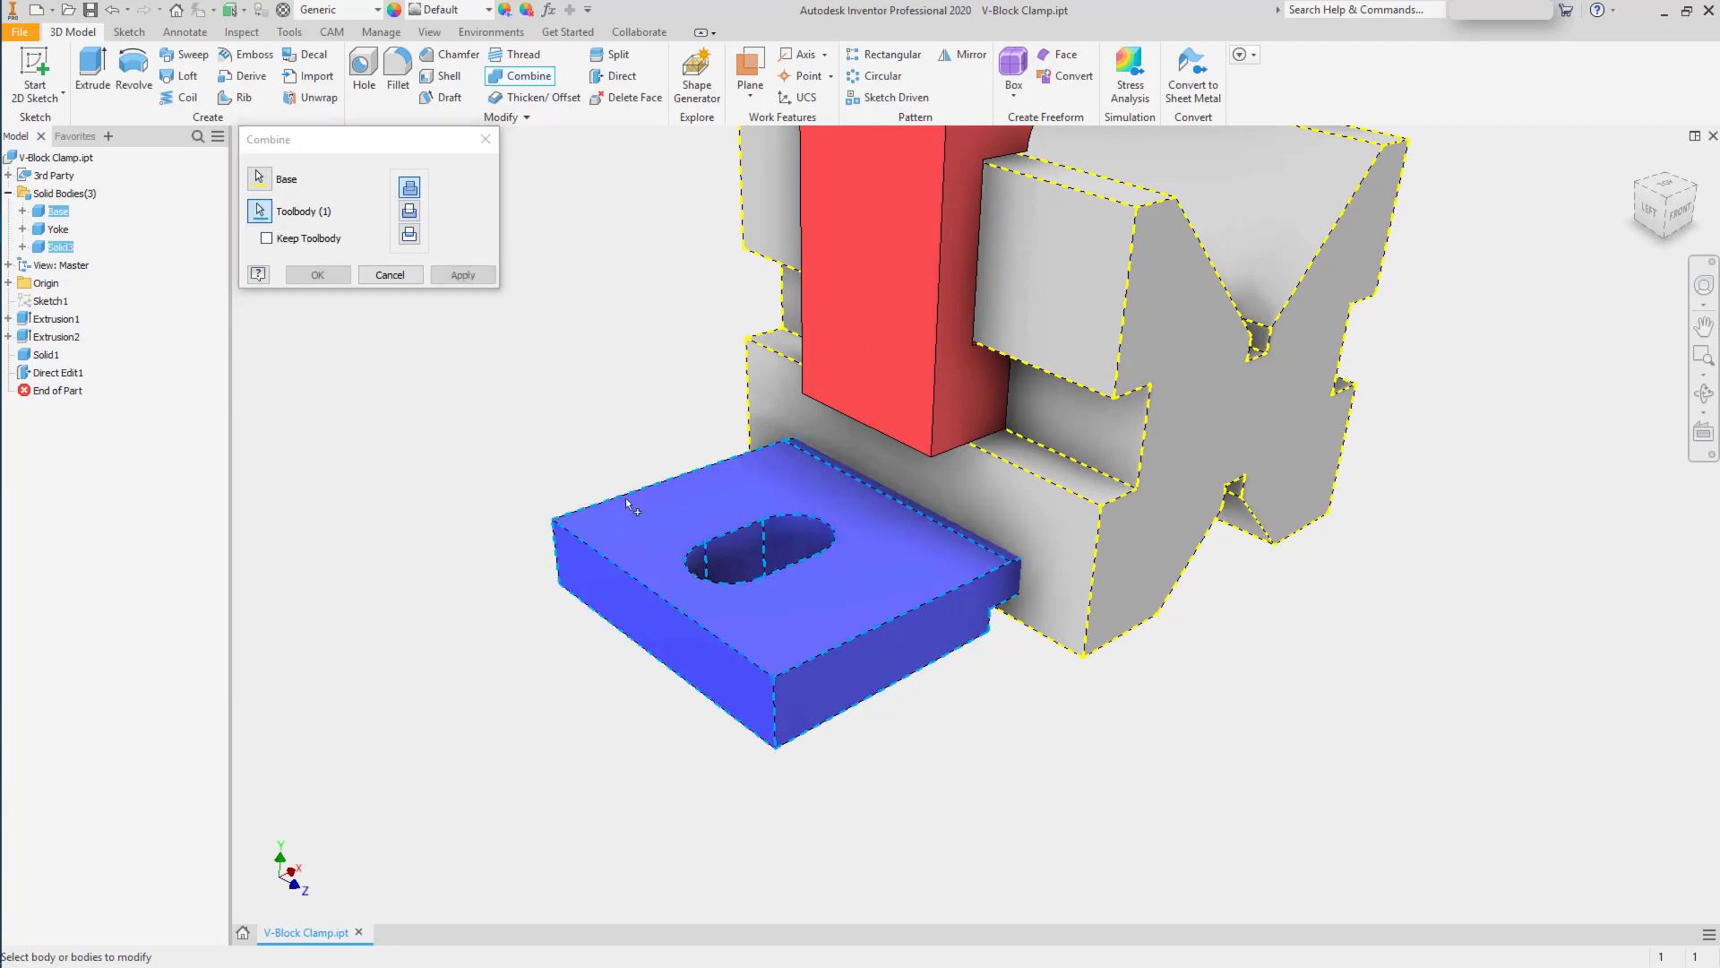
click(409, 211)
click(317, 274)
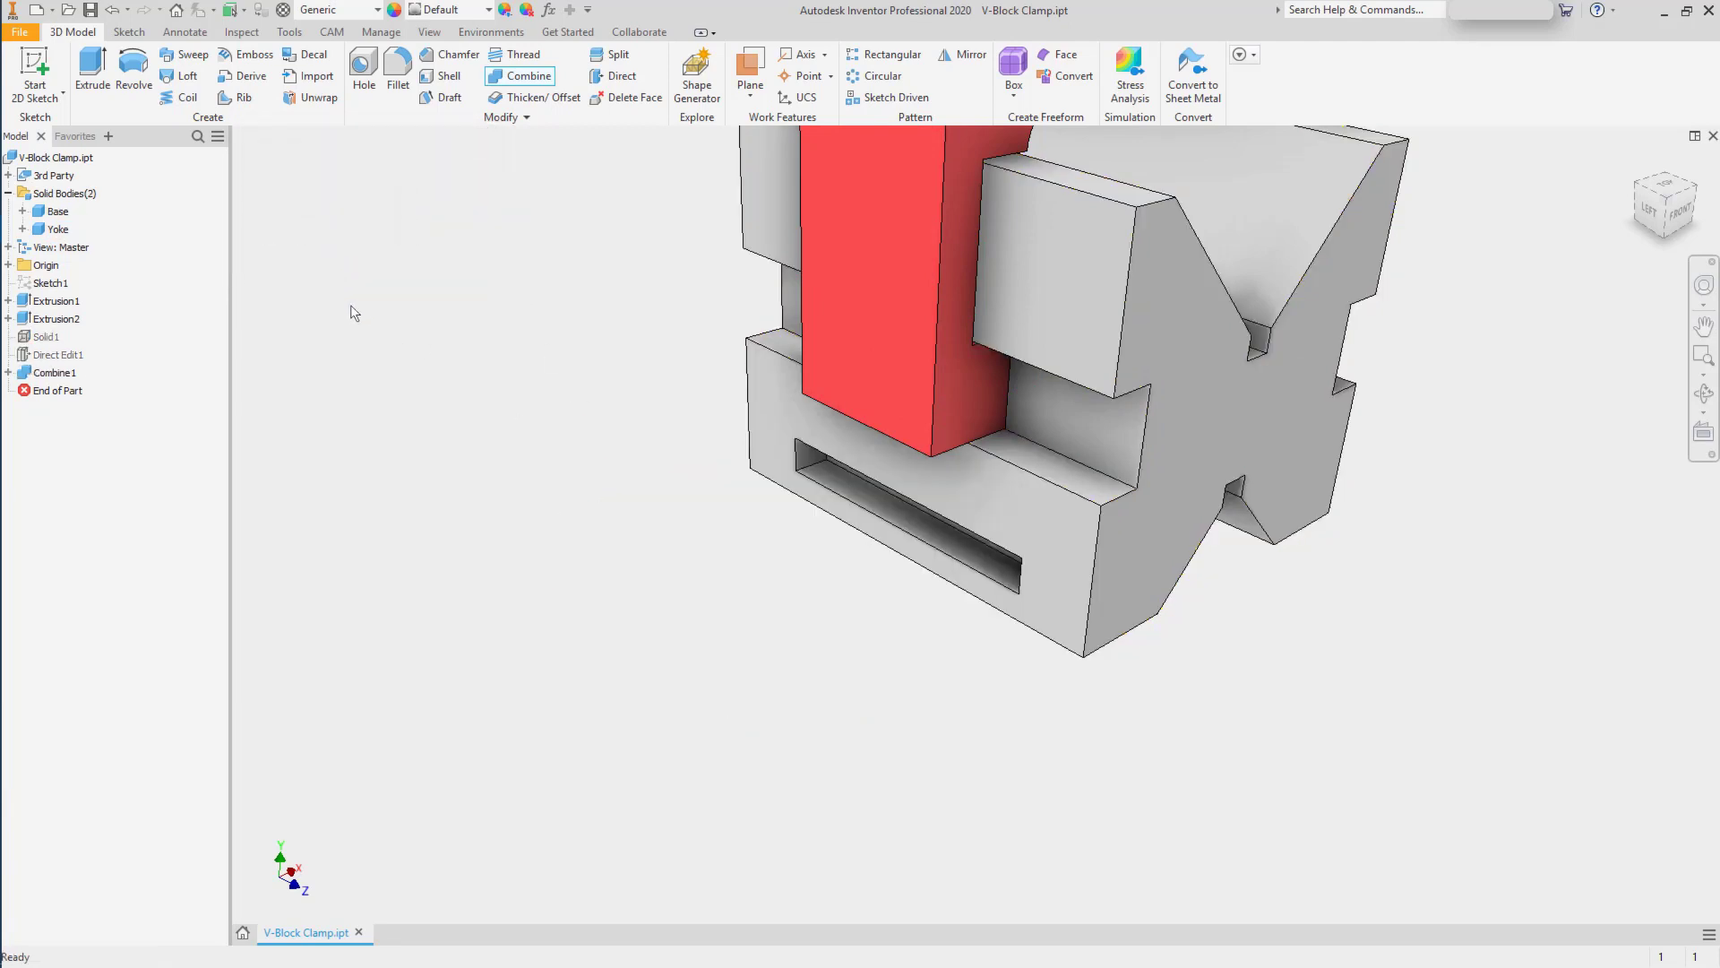
Create a circular pattern of the combine cut around the Y Axis with 2 occurrences over 360 degrees.
shift+middle_drag(574, 662, 595, 699)
middle_drag(655, 603, 608, 647)
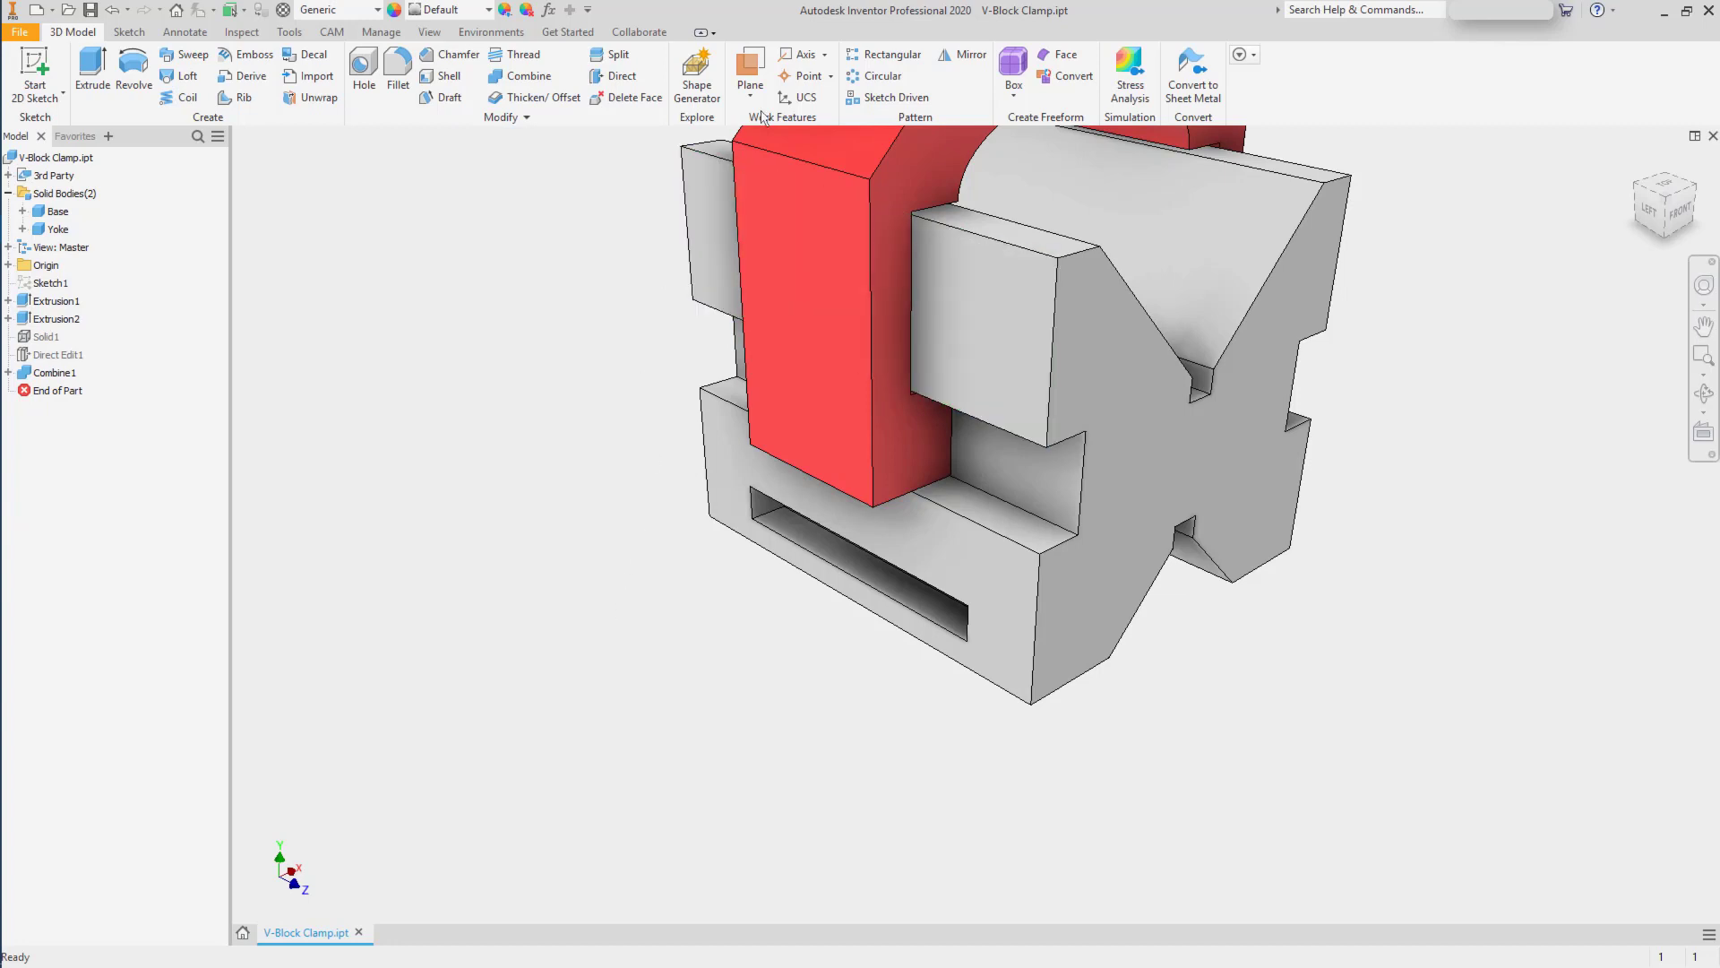
click(875, 77)
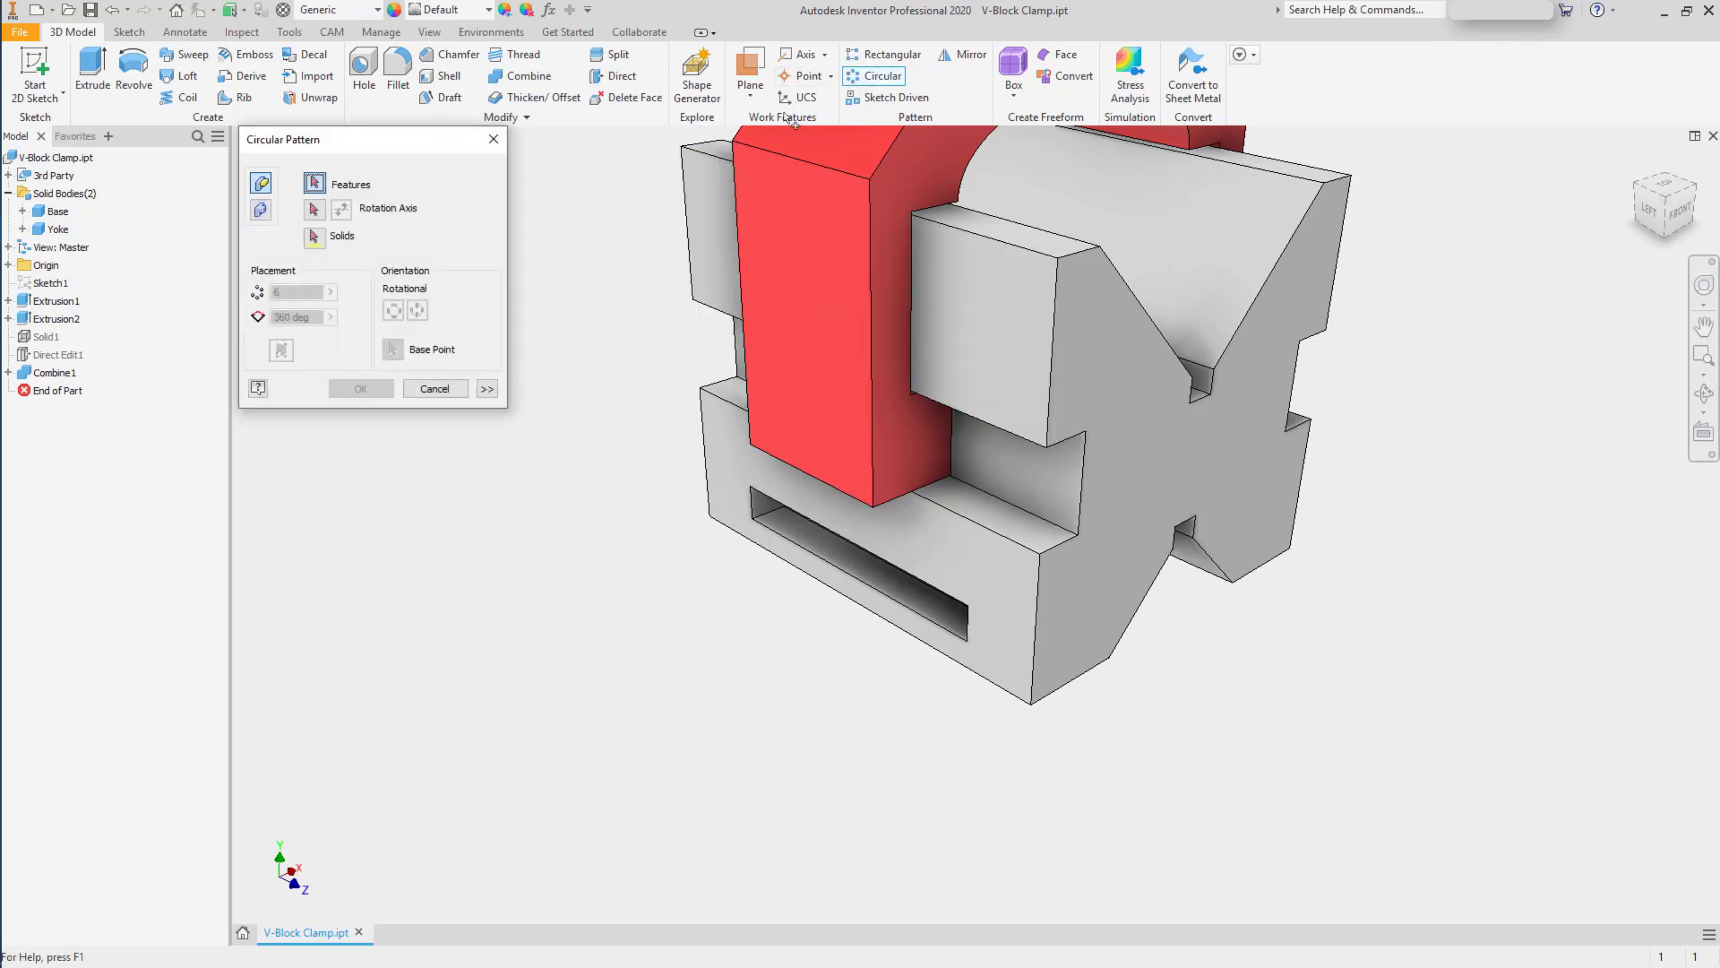
click(64, 375)
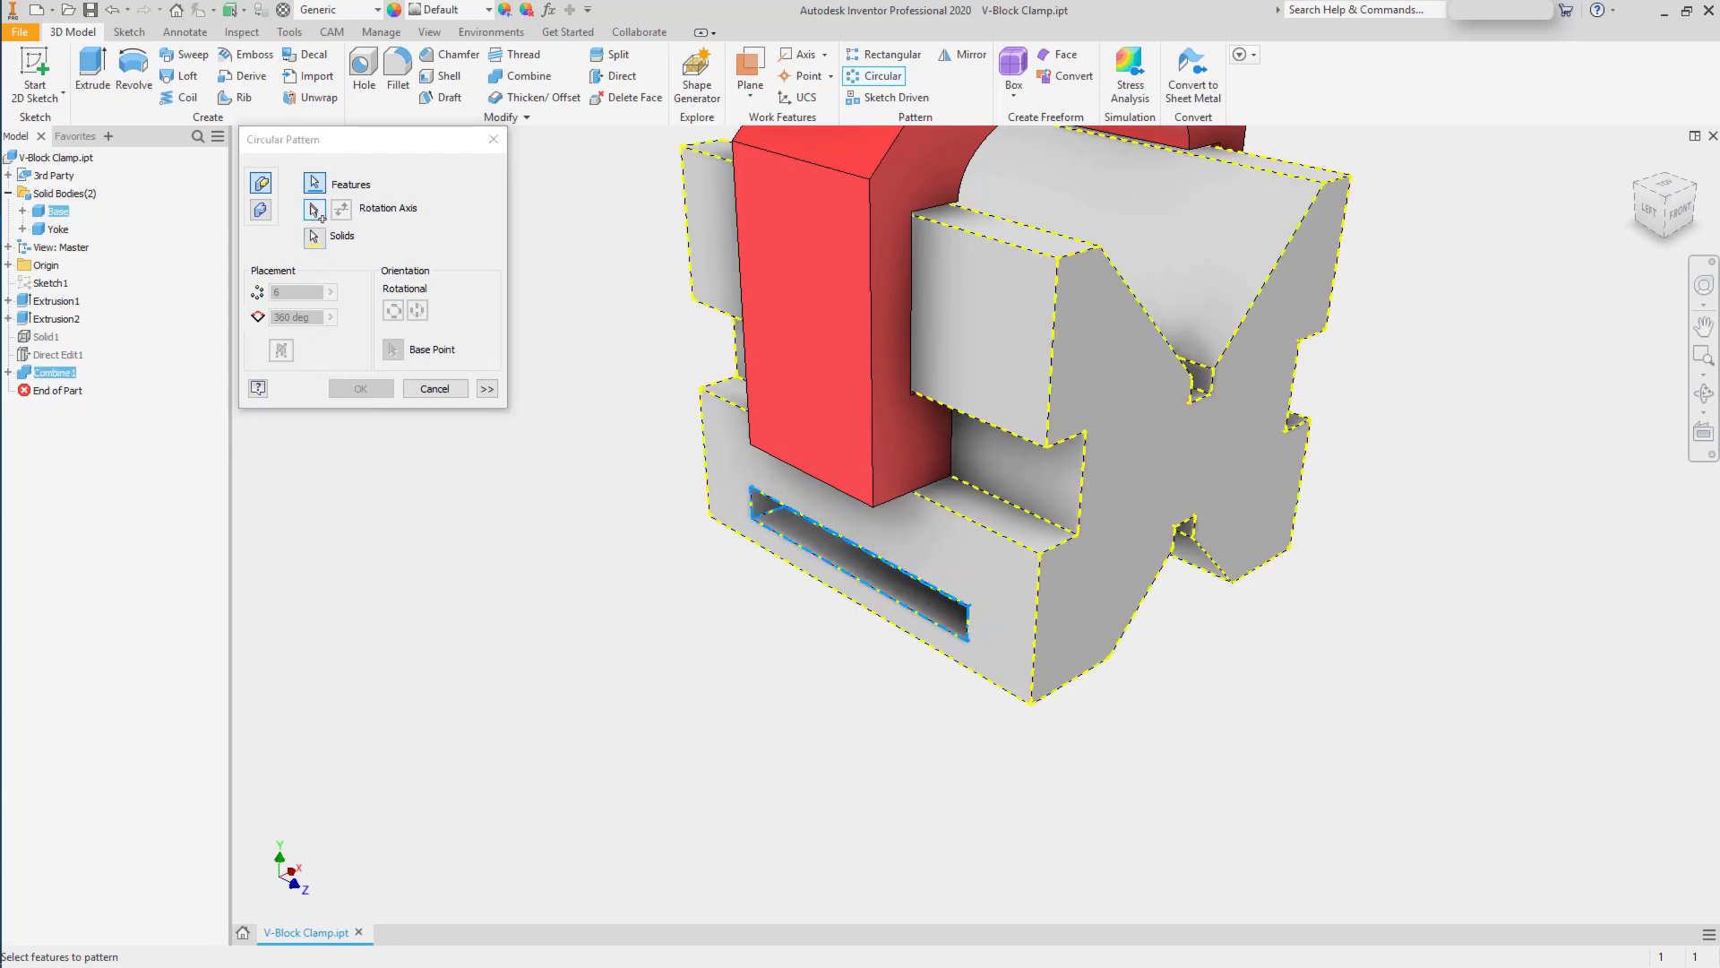
click(314, 210)
click(314, 210)
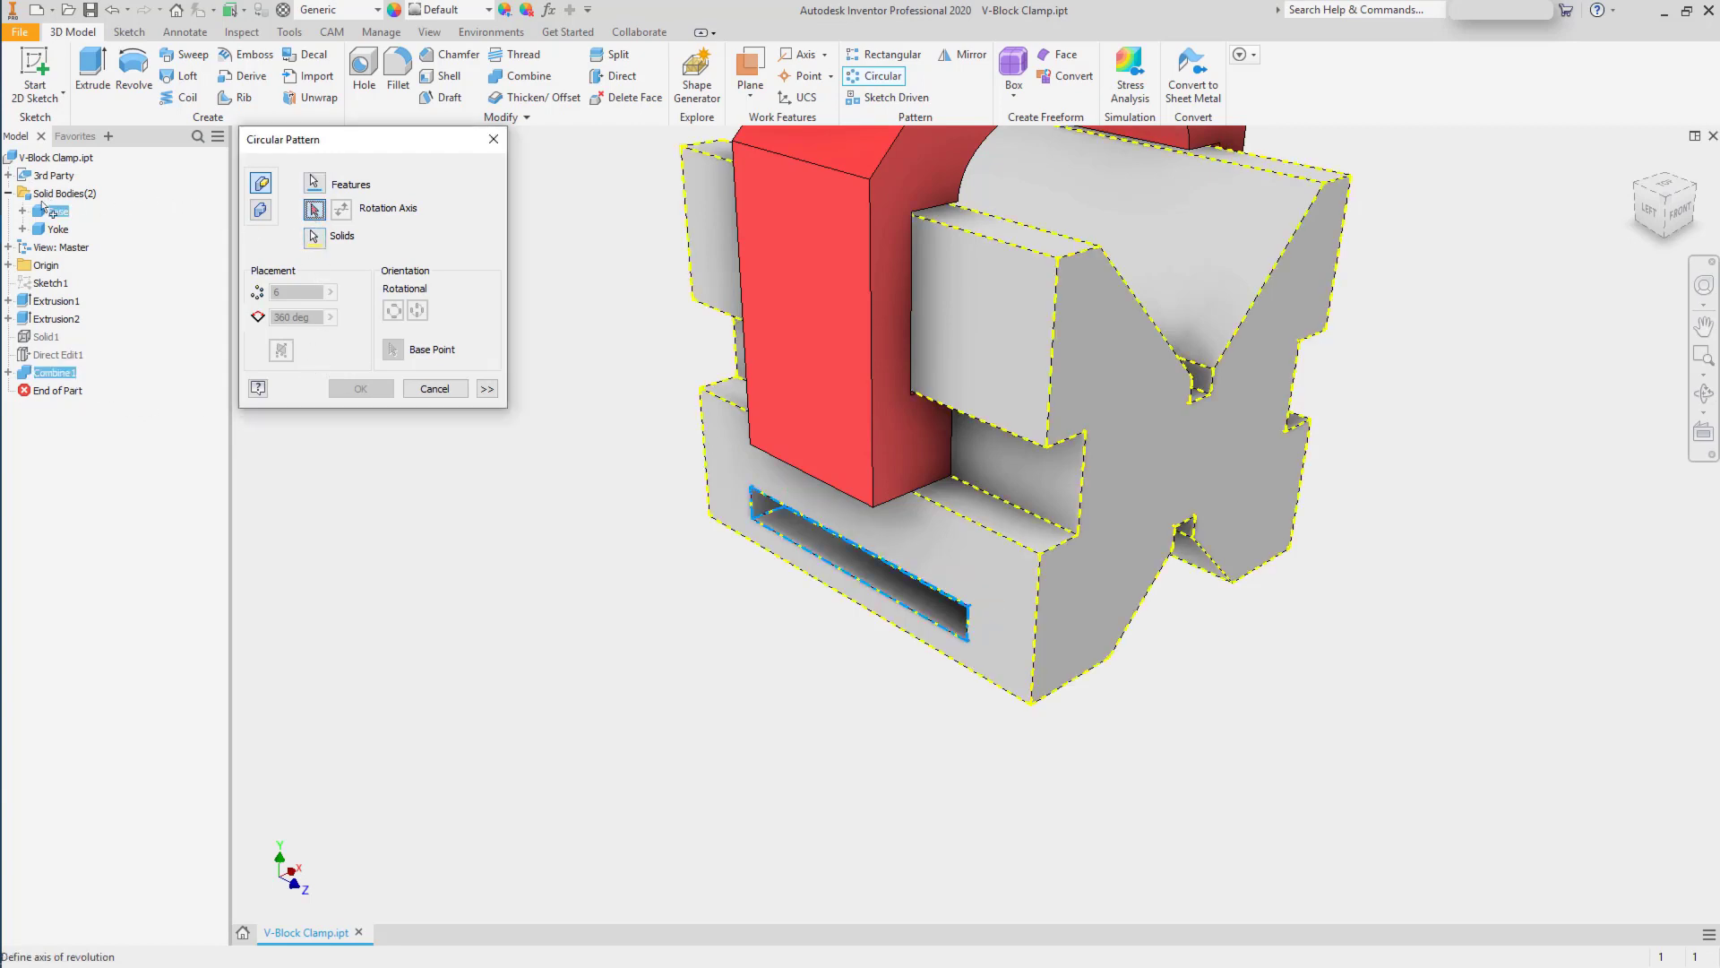
click(8, 266)
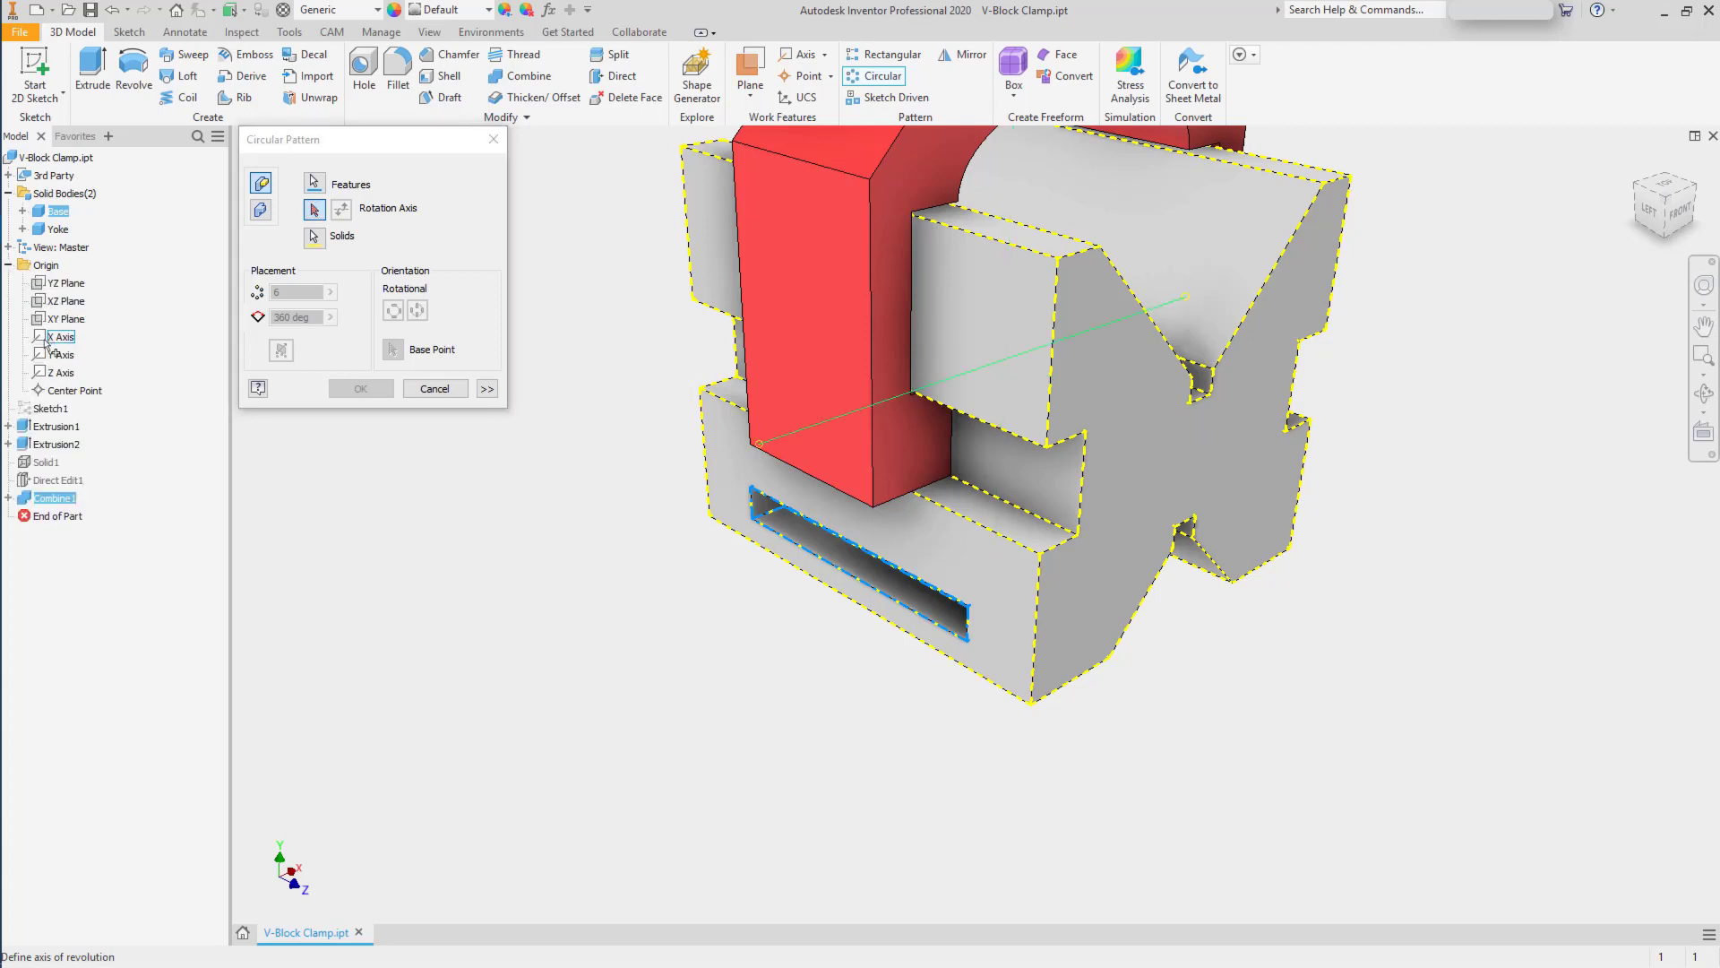
click(51, 356)
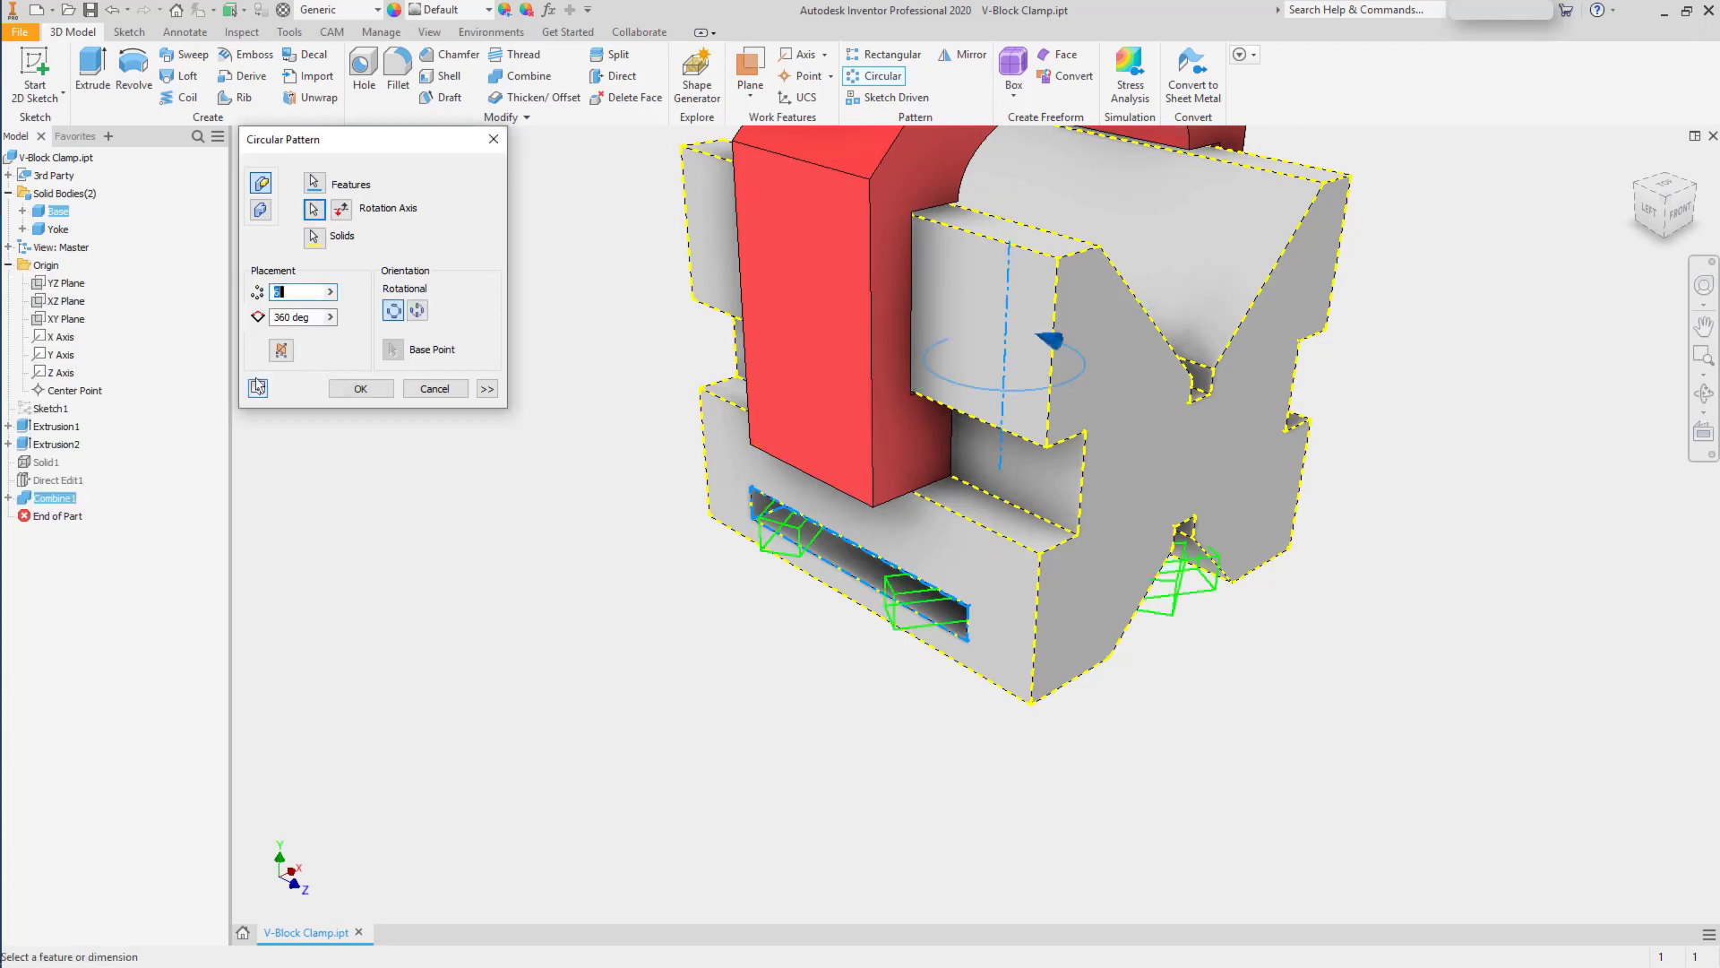
text(2)
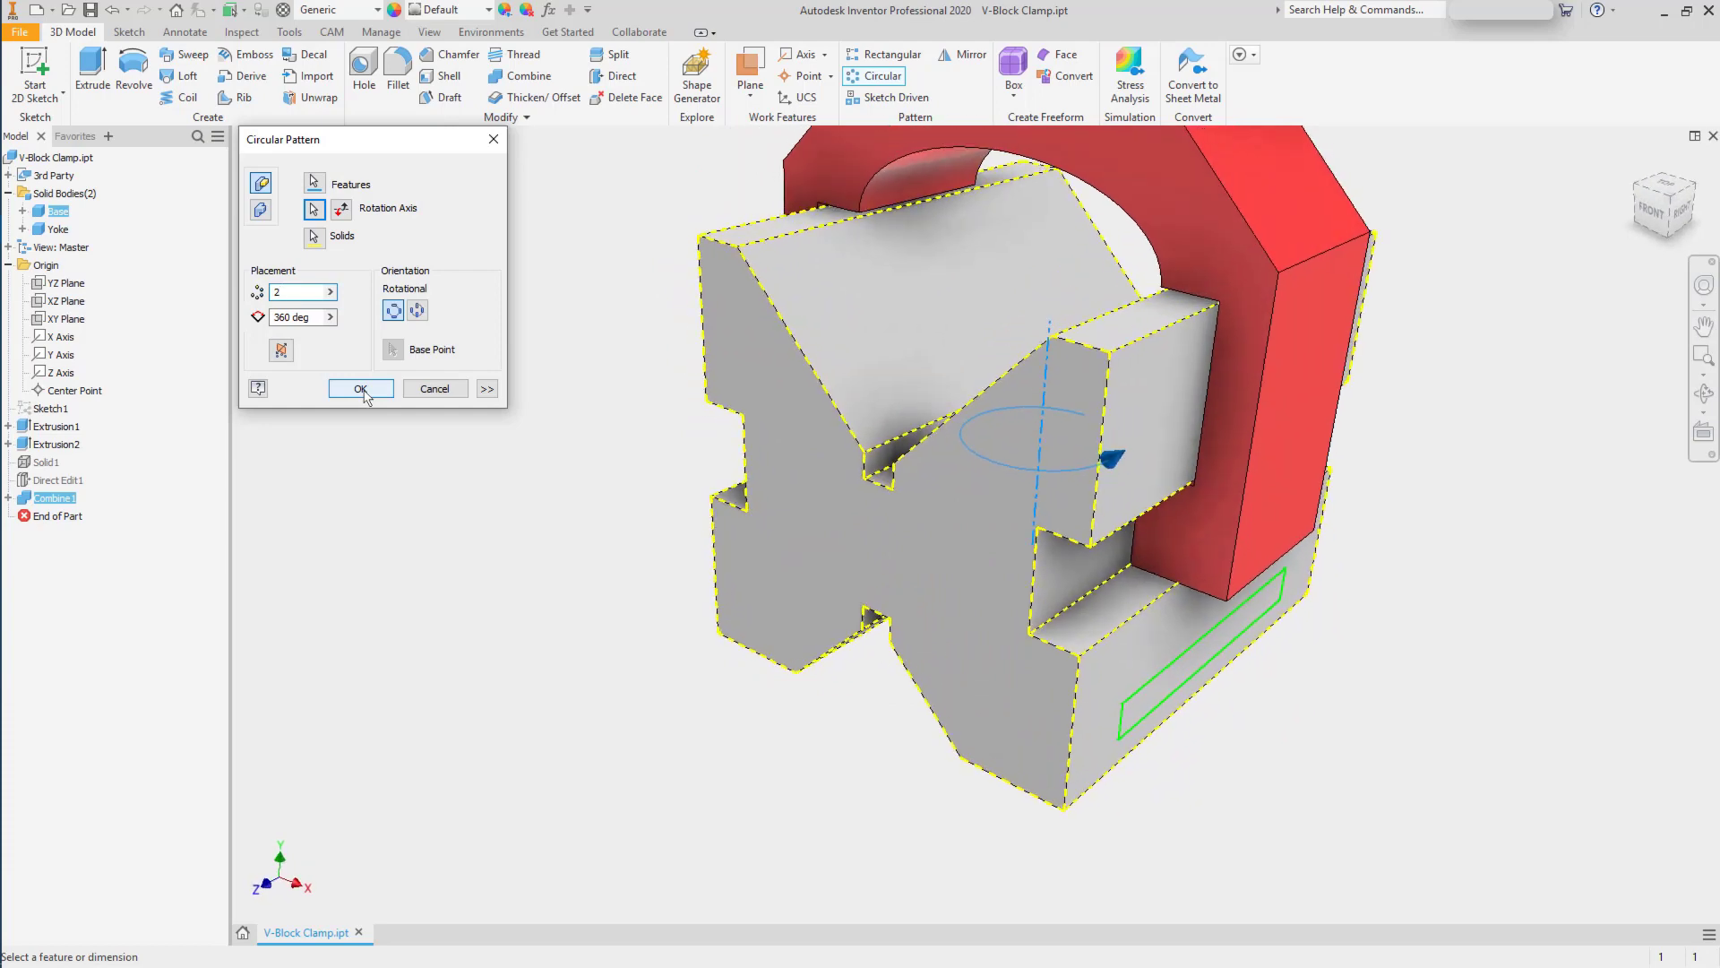
click(362, 388)
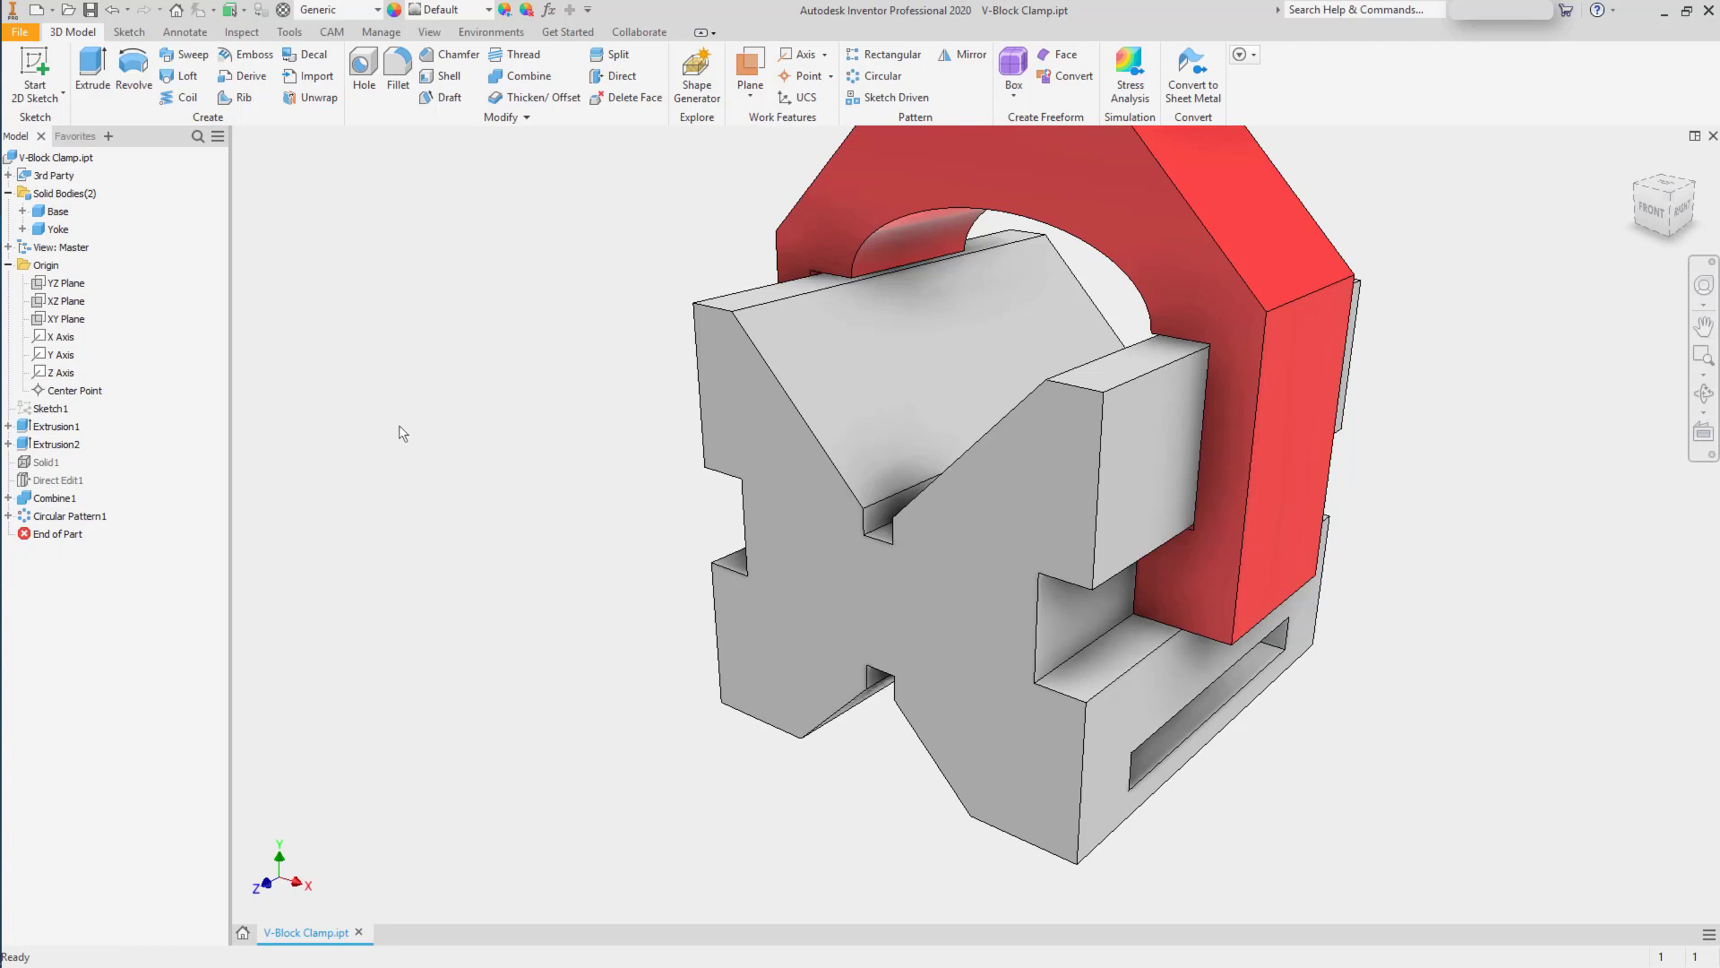
Make components from the Base and Yoke bodies, inserting them as Base.ipt and Yoke.ipt in the target assembly V-Block Clamp.iam.
key(F6)
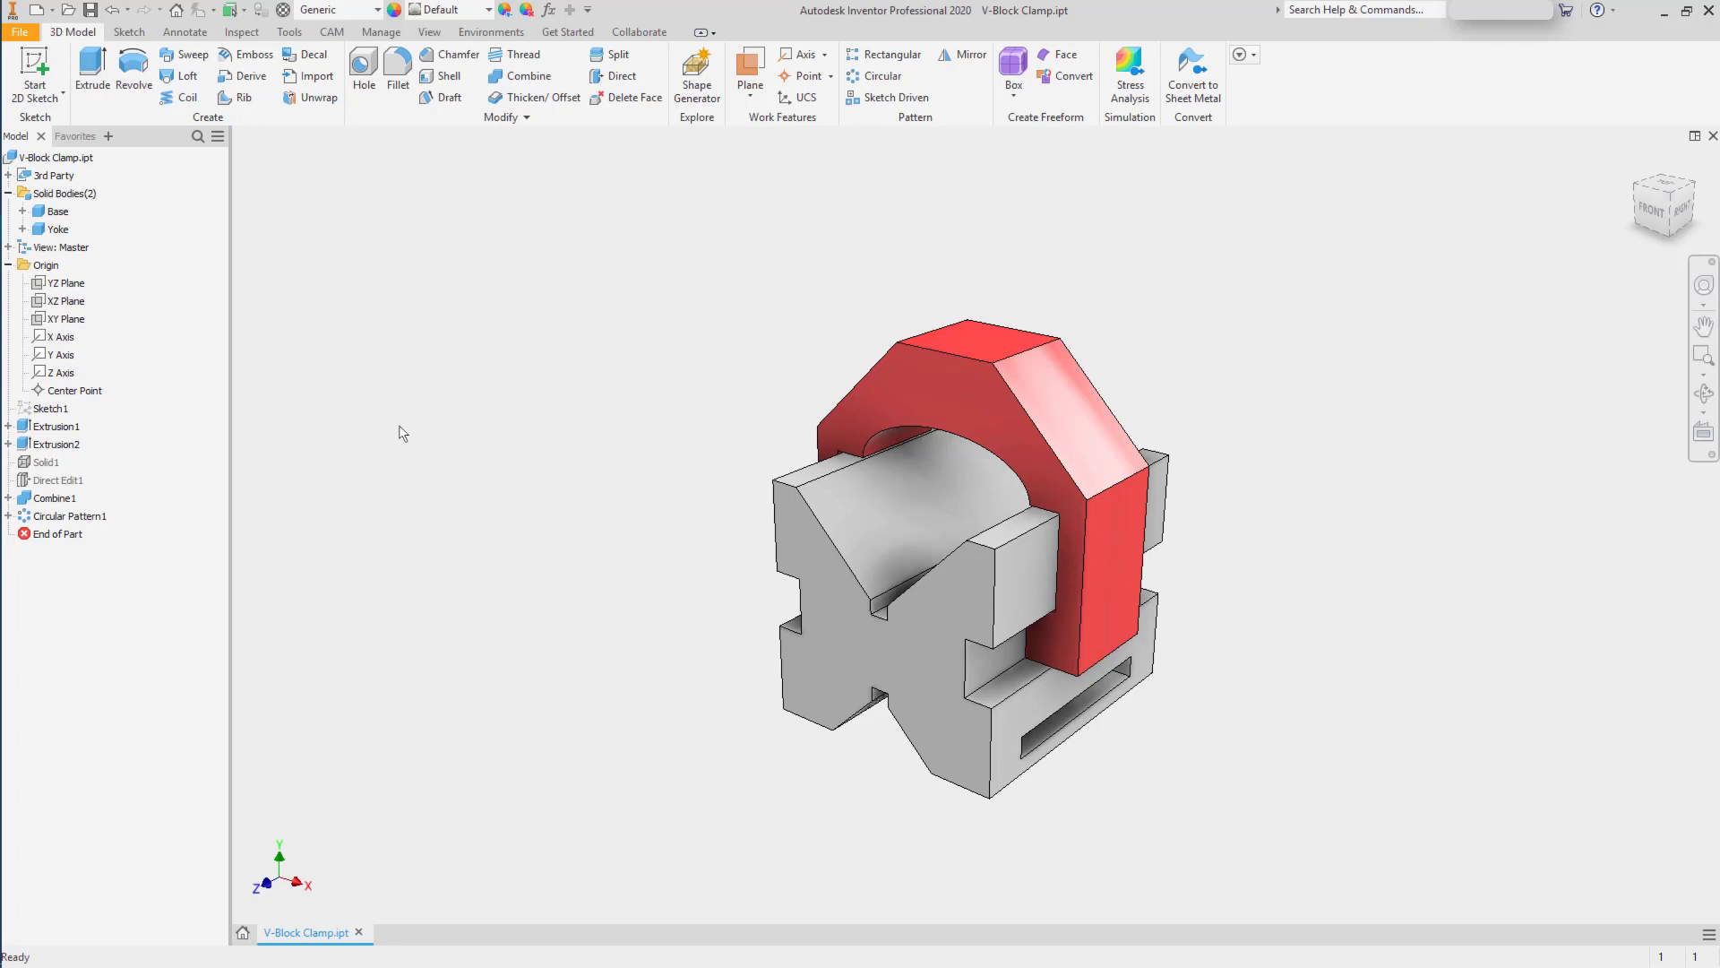
click(381, 32)
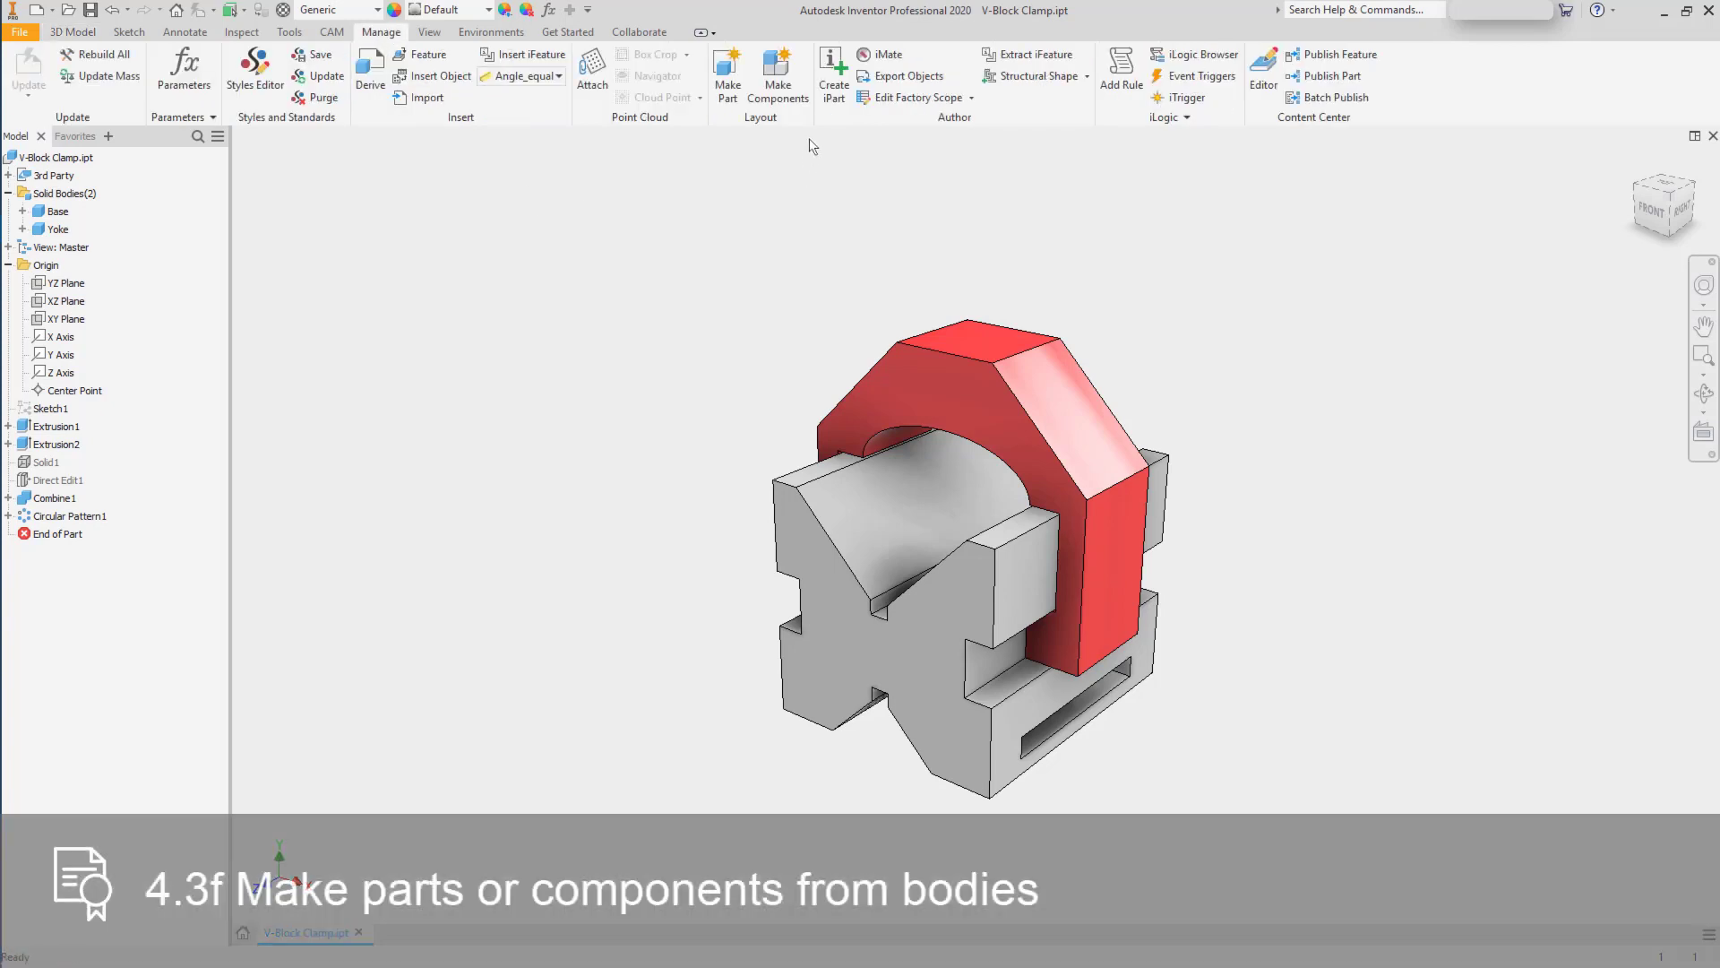
click(790, 87)
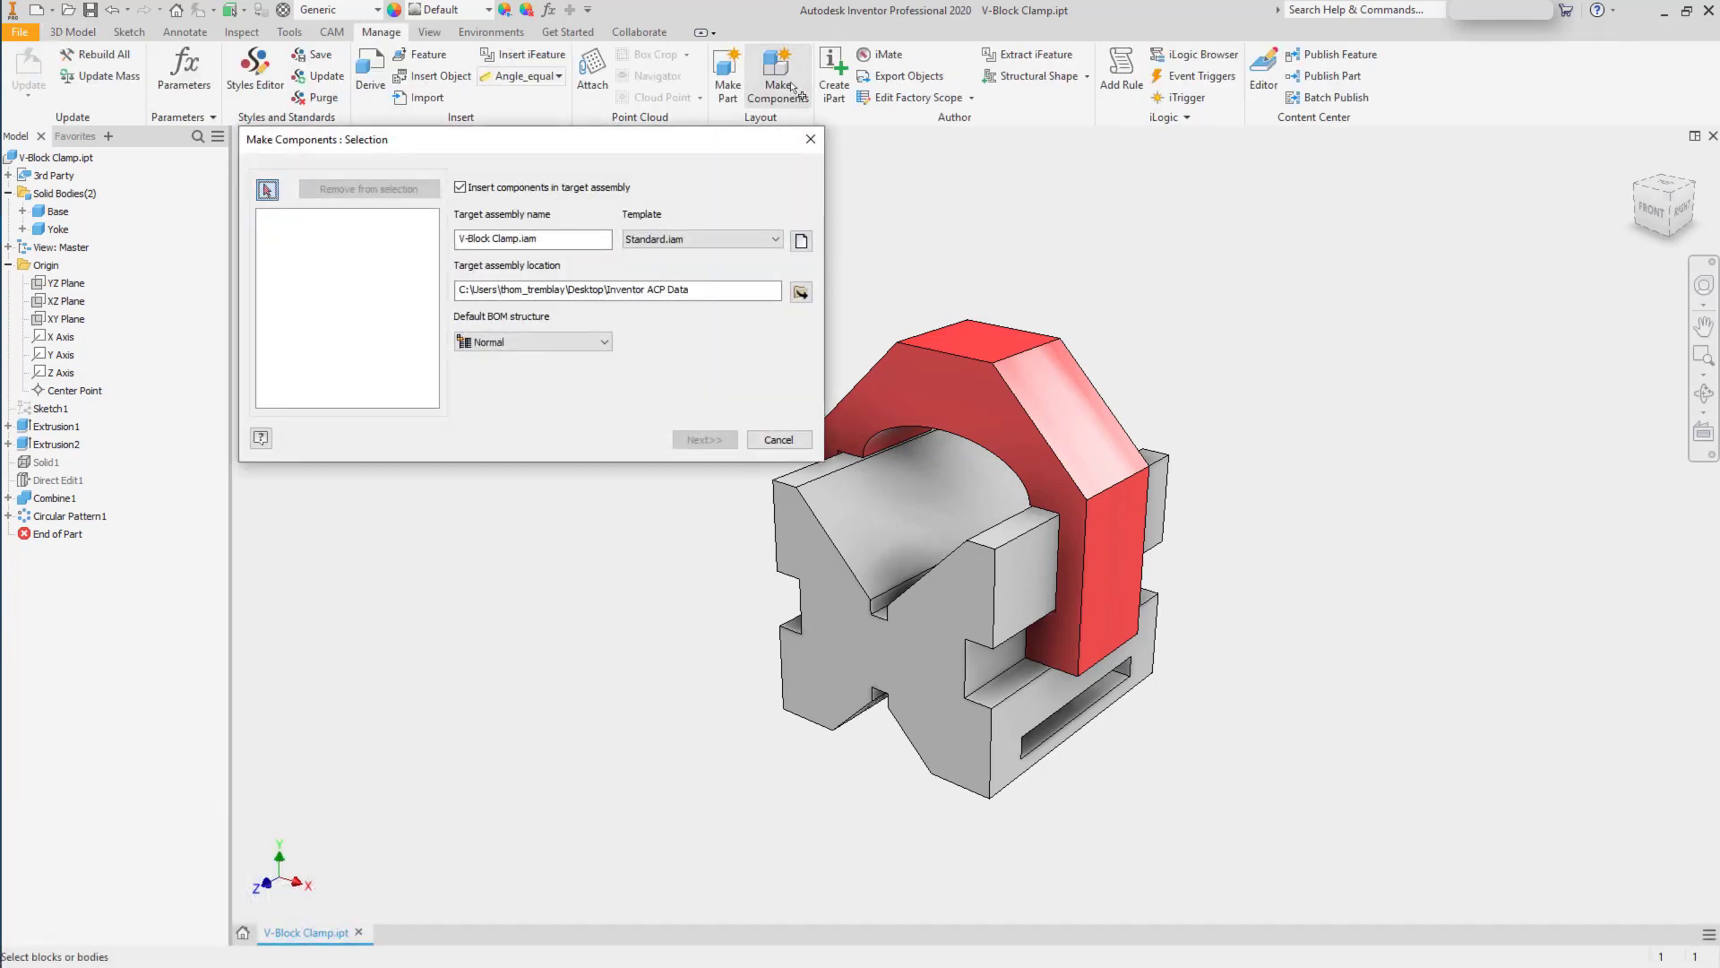
click(863, 631)
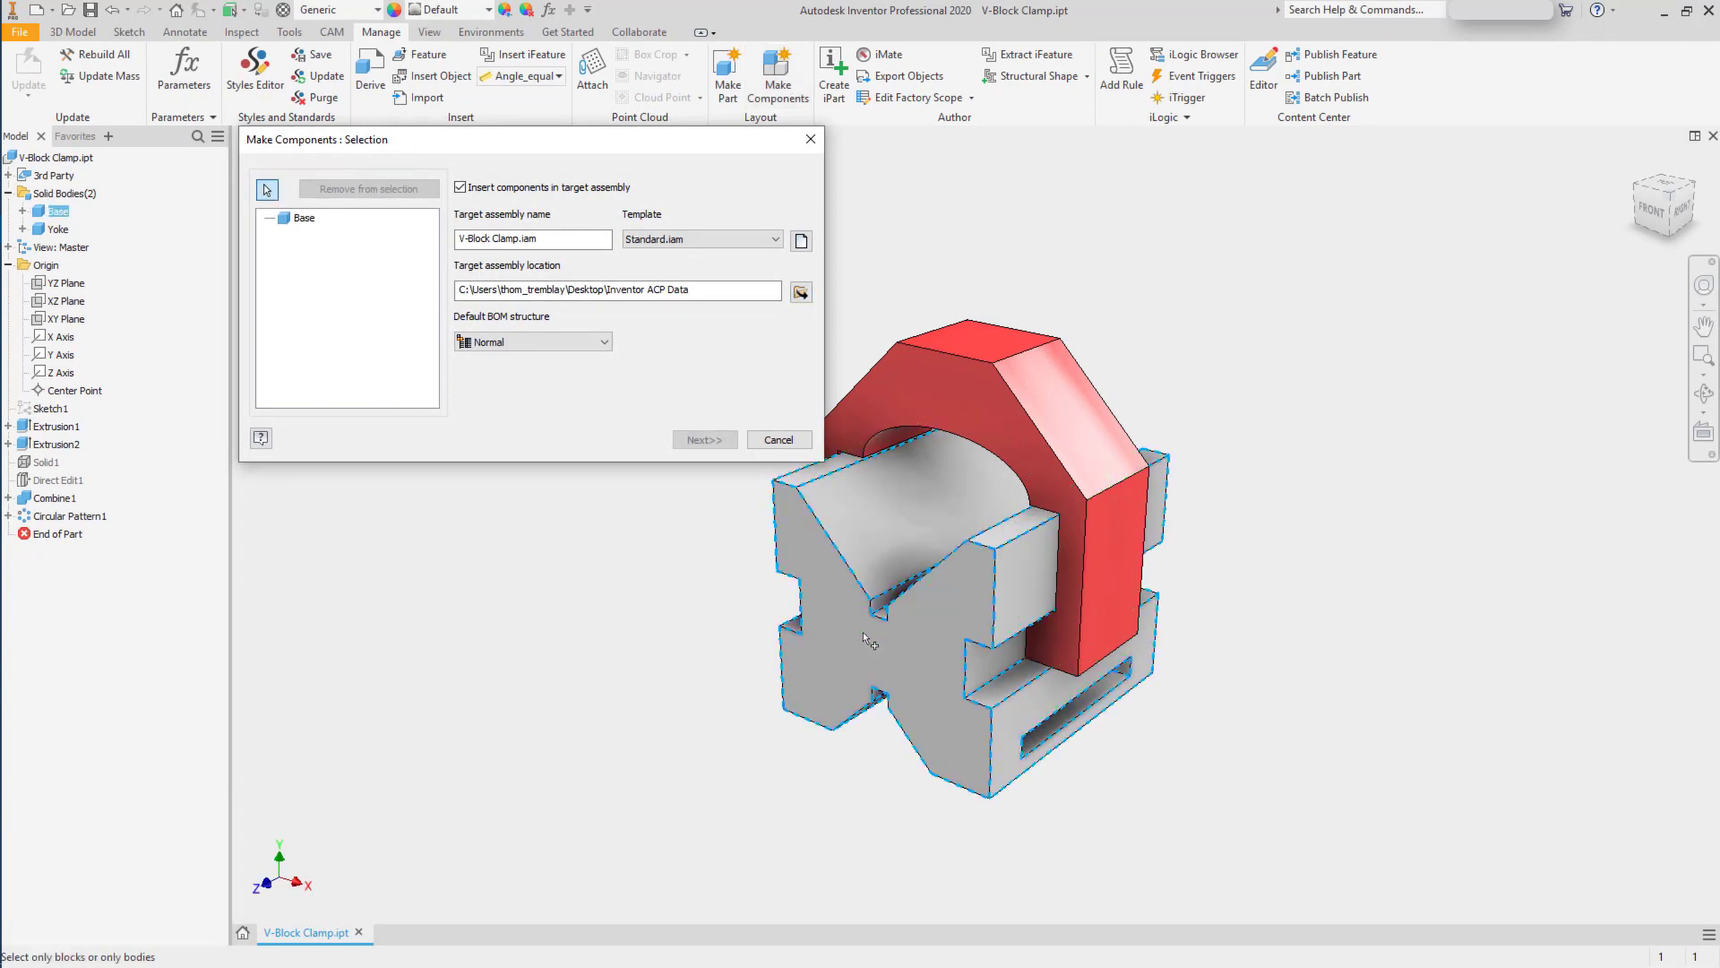
click(987, 408)
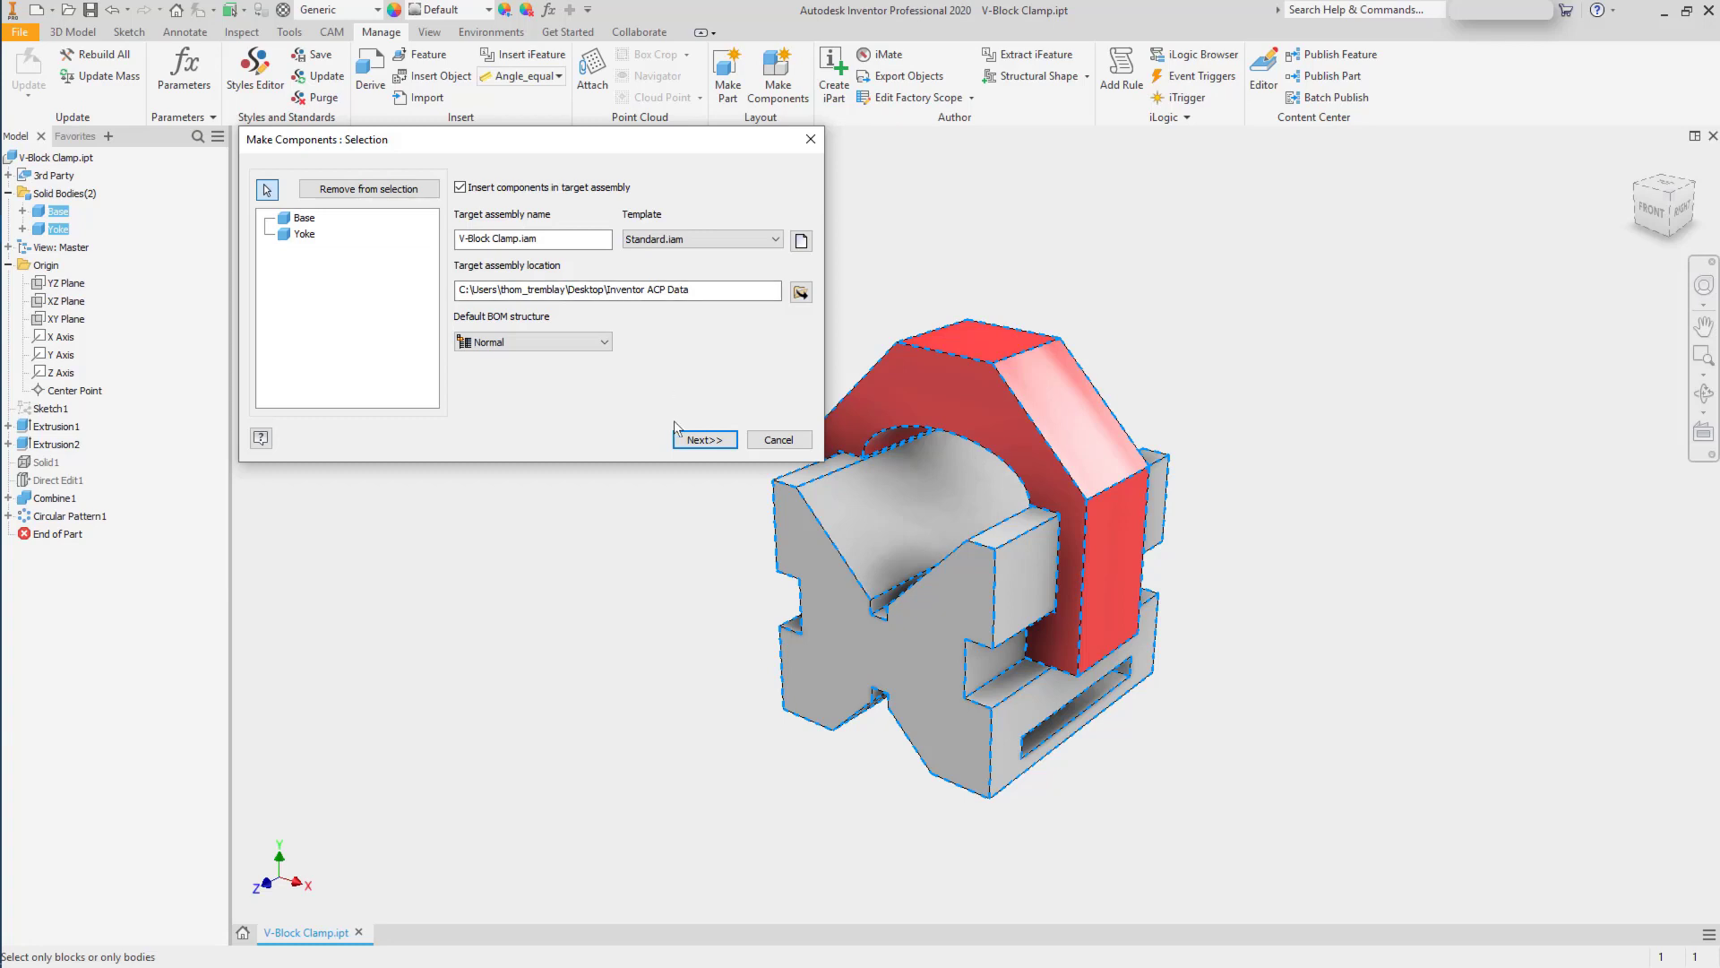
click(700, 439)
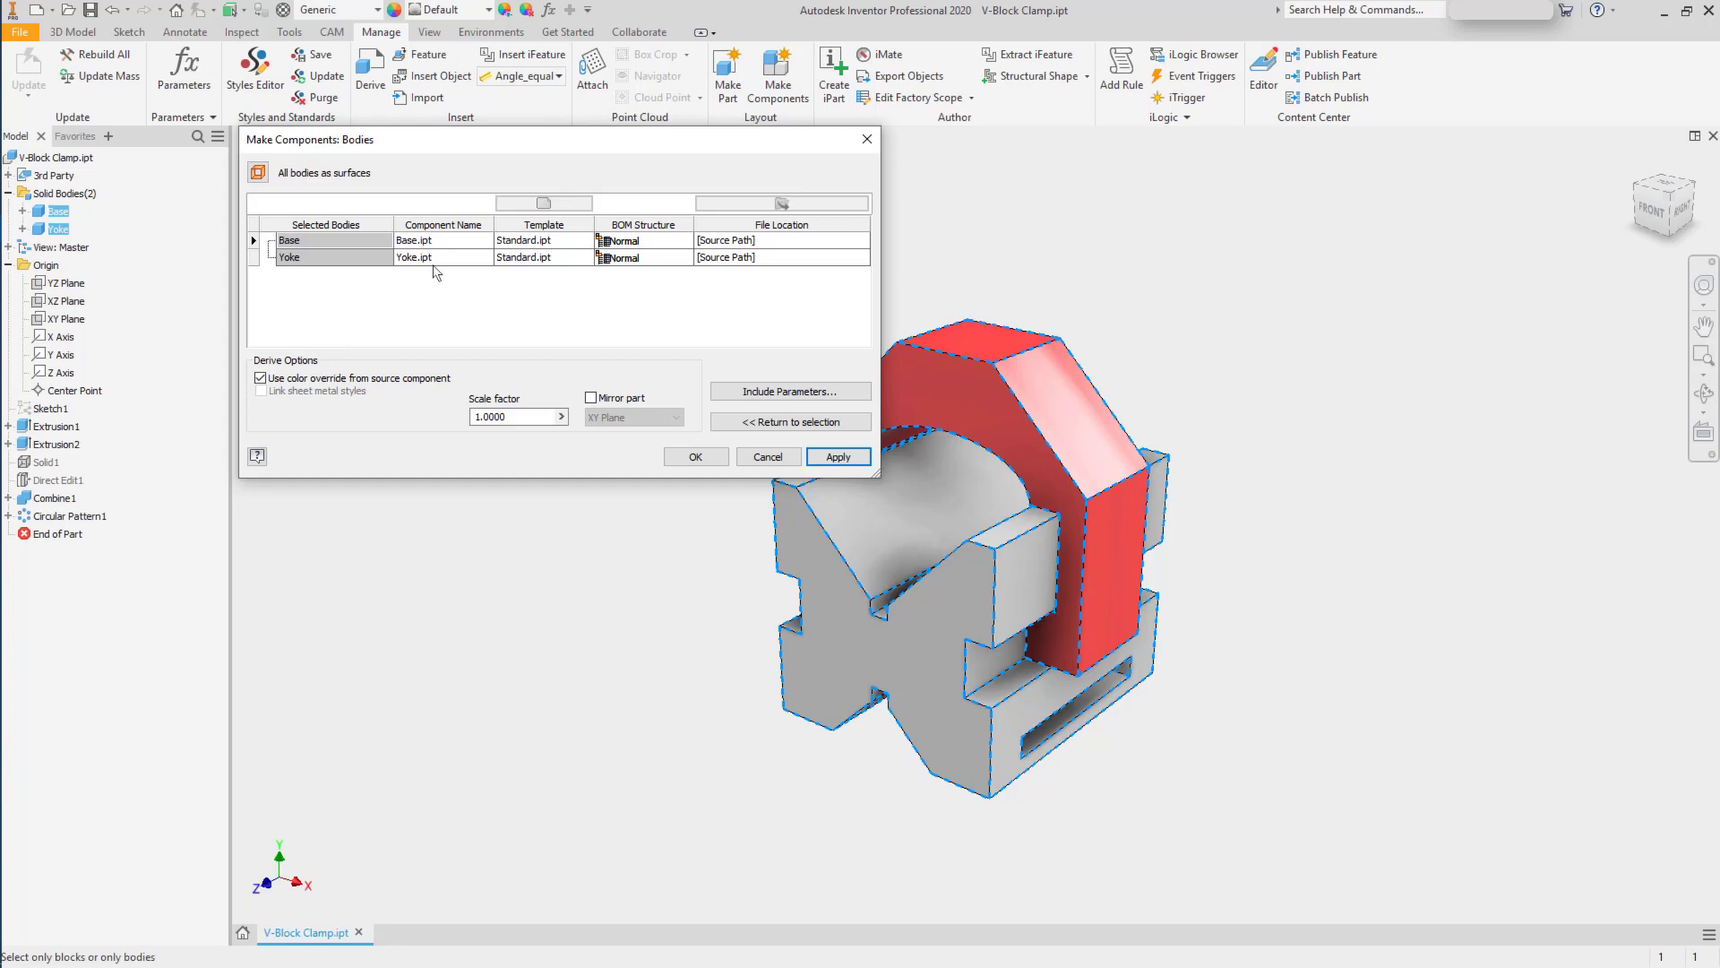
click(694, 458)
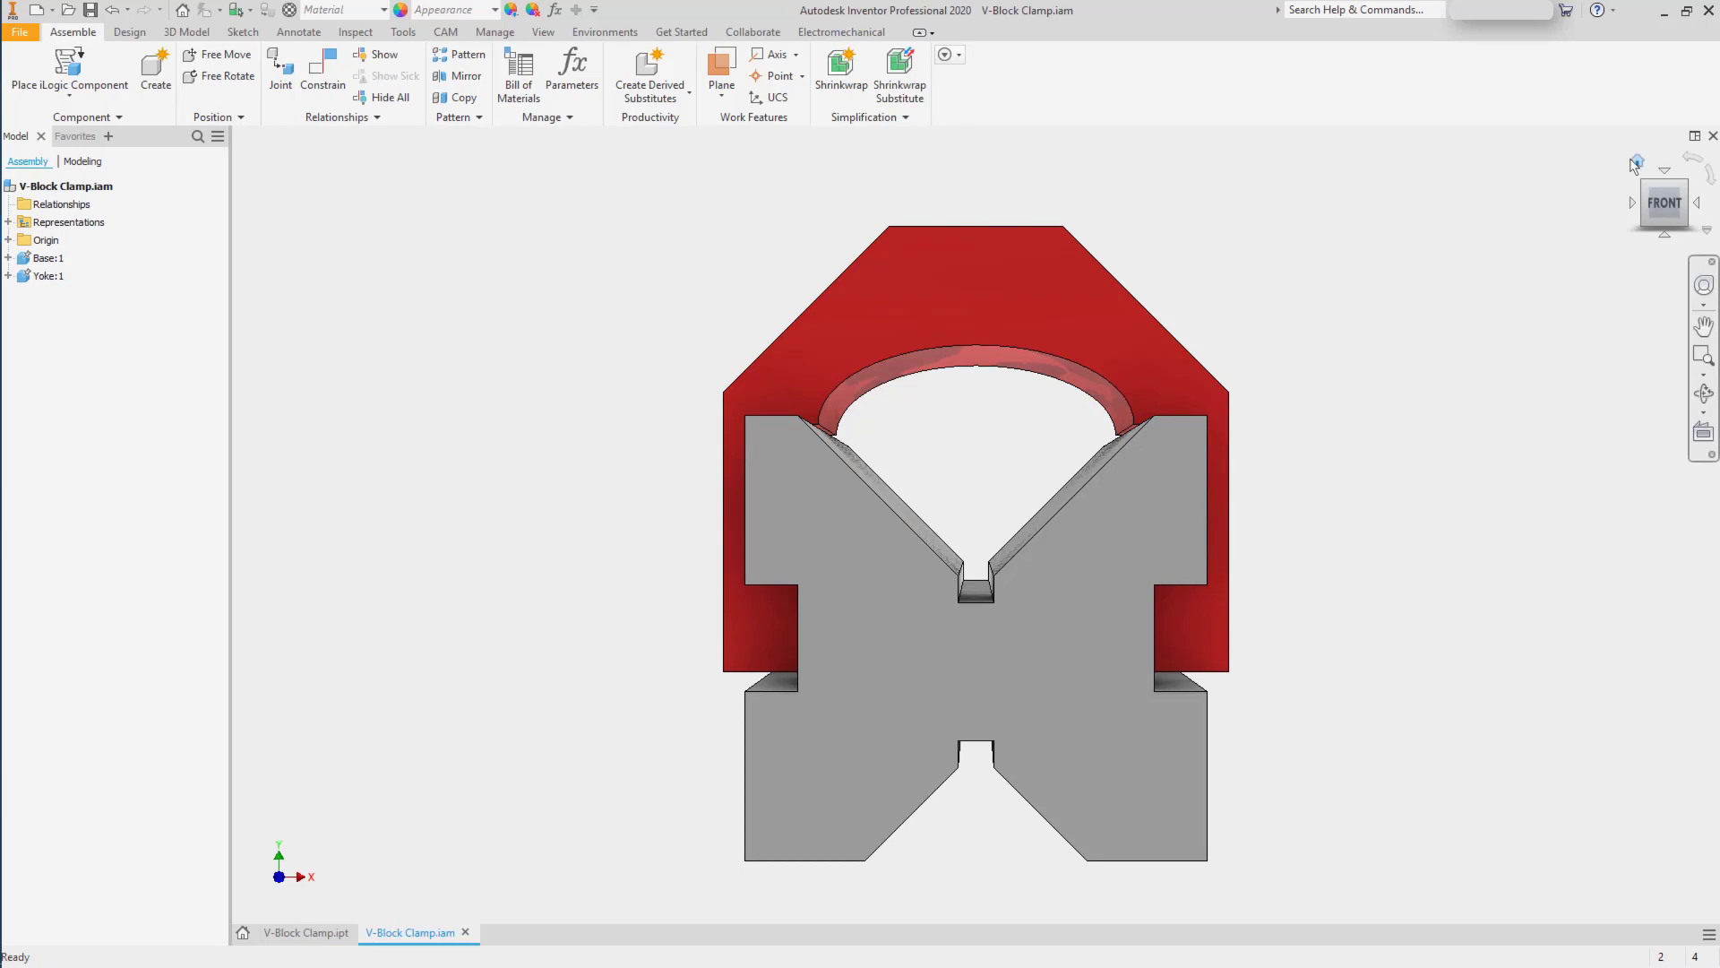
Show the assembly in its home view and open the Yoke component for in-place editing.
click(1637, 162)
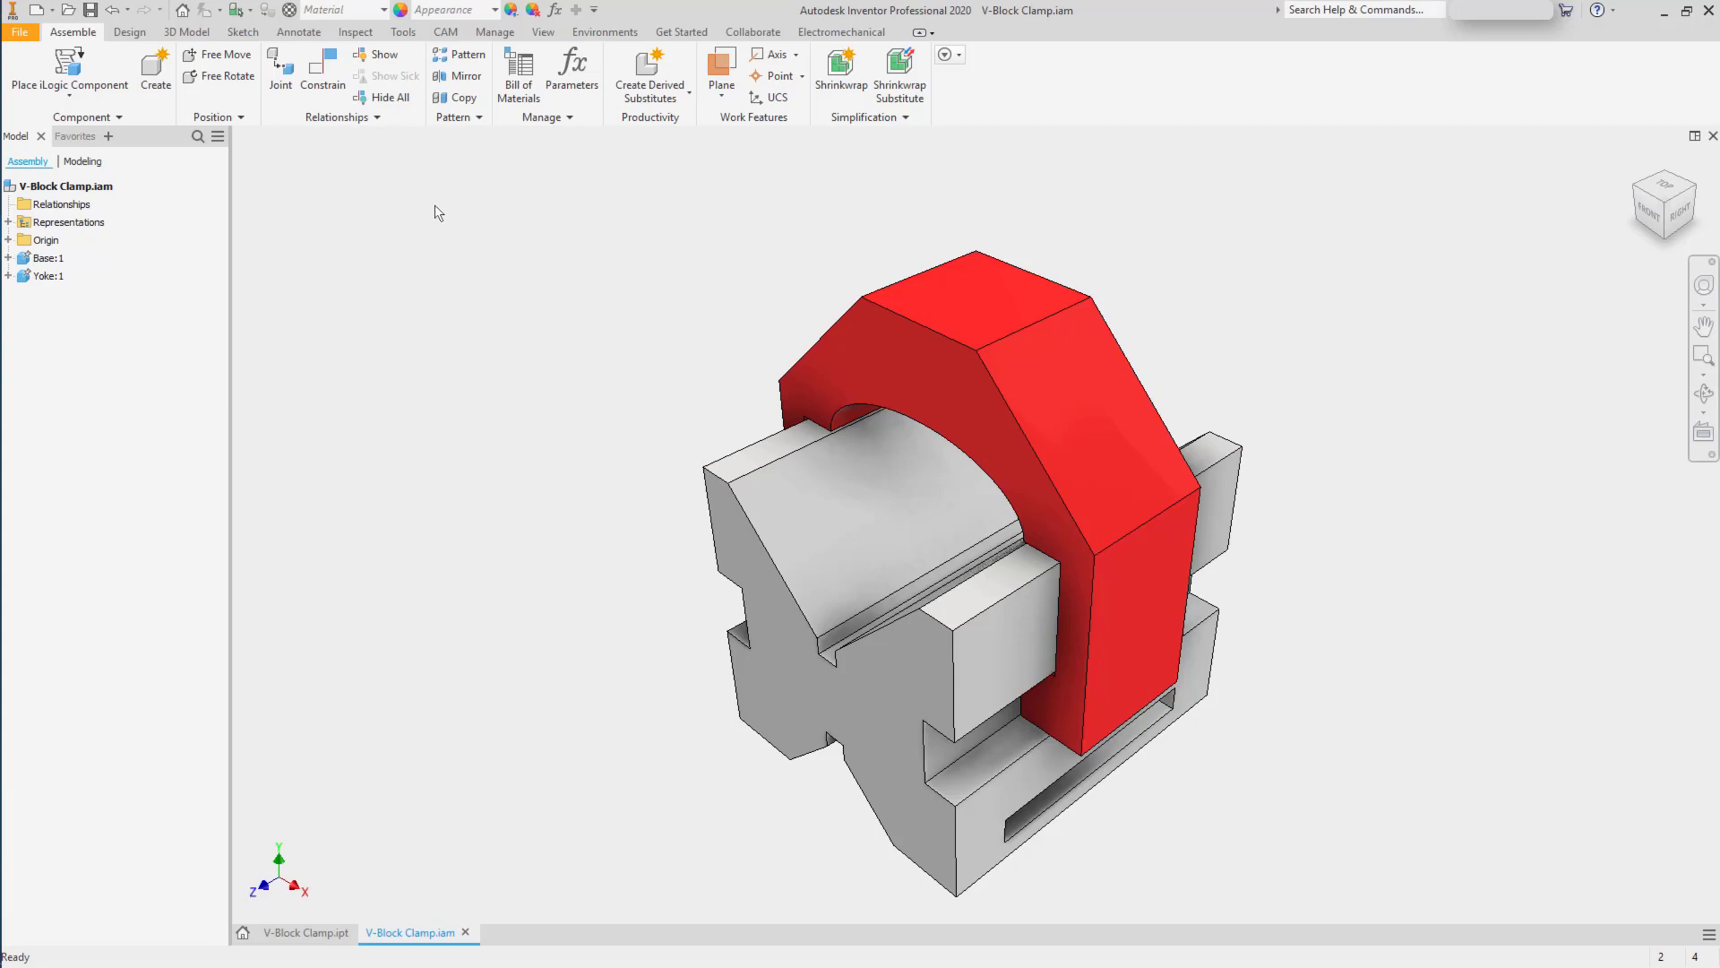
click(900, 309)
double_click(906, 320)
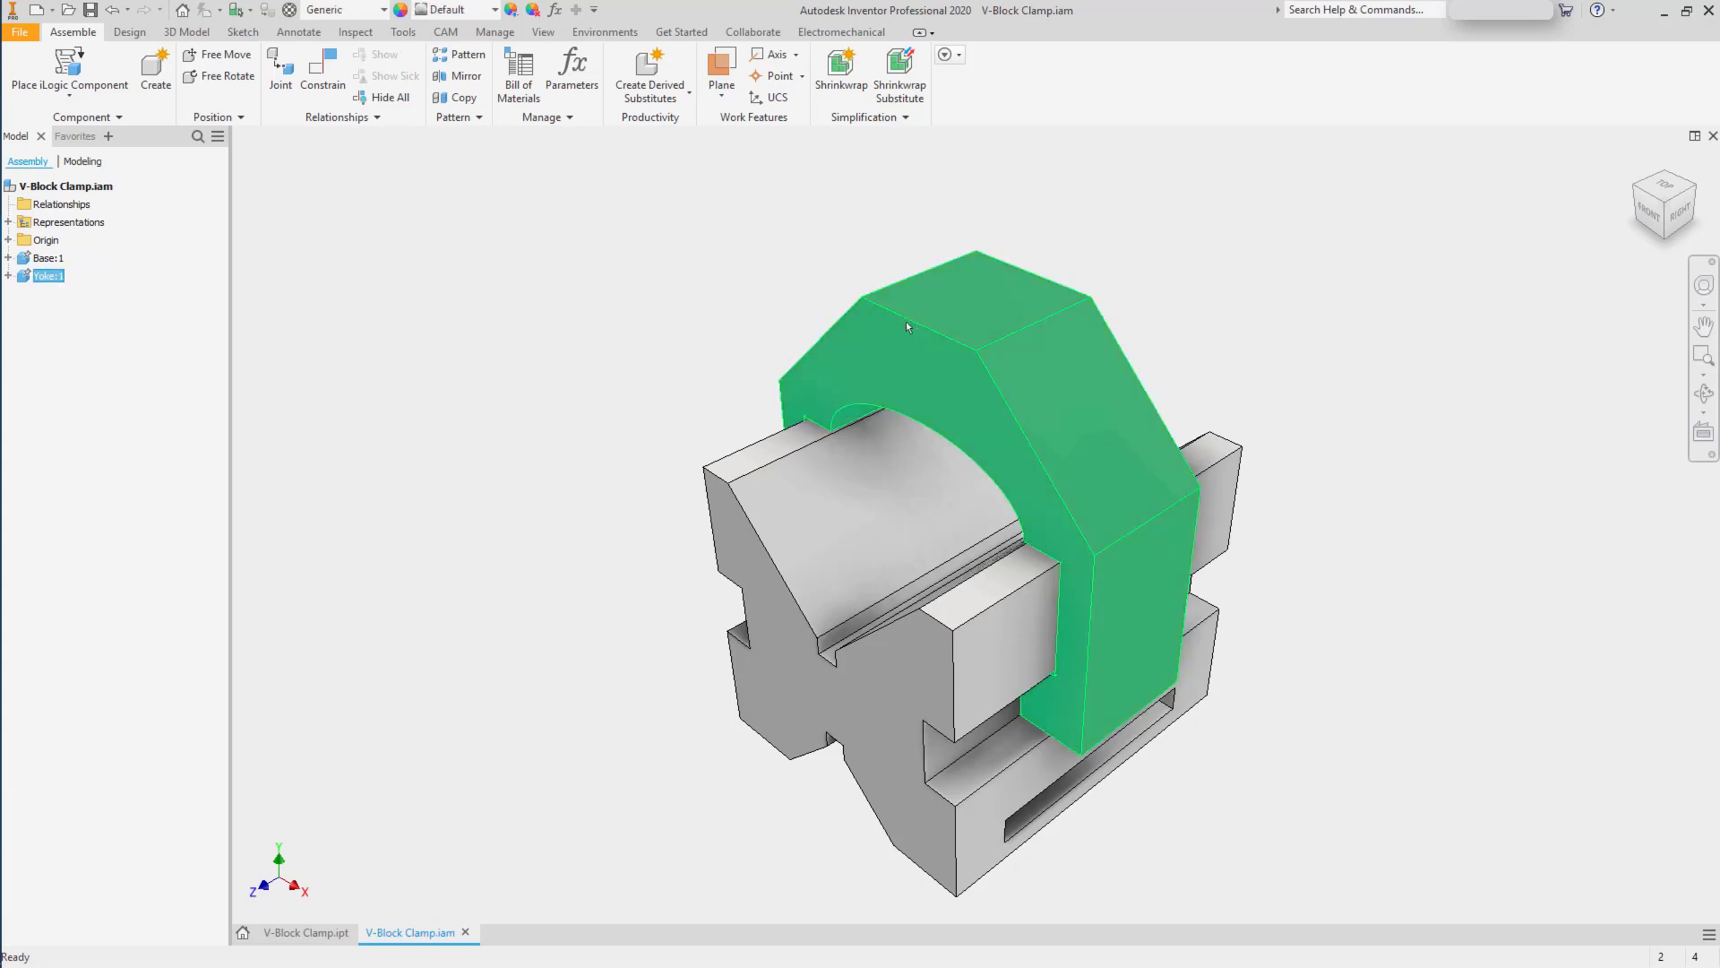
Place a hole on the Yoke's flat top face, positioned 11 mm from each of two adjacent edges.
right_click(661, 256)
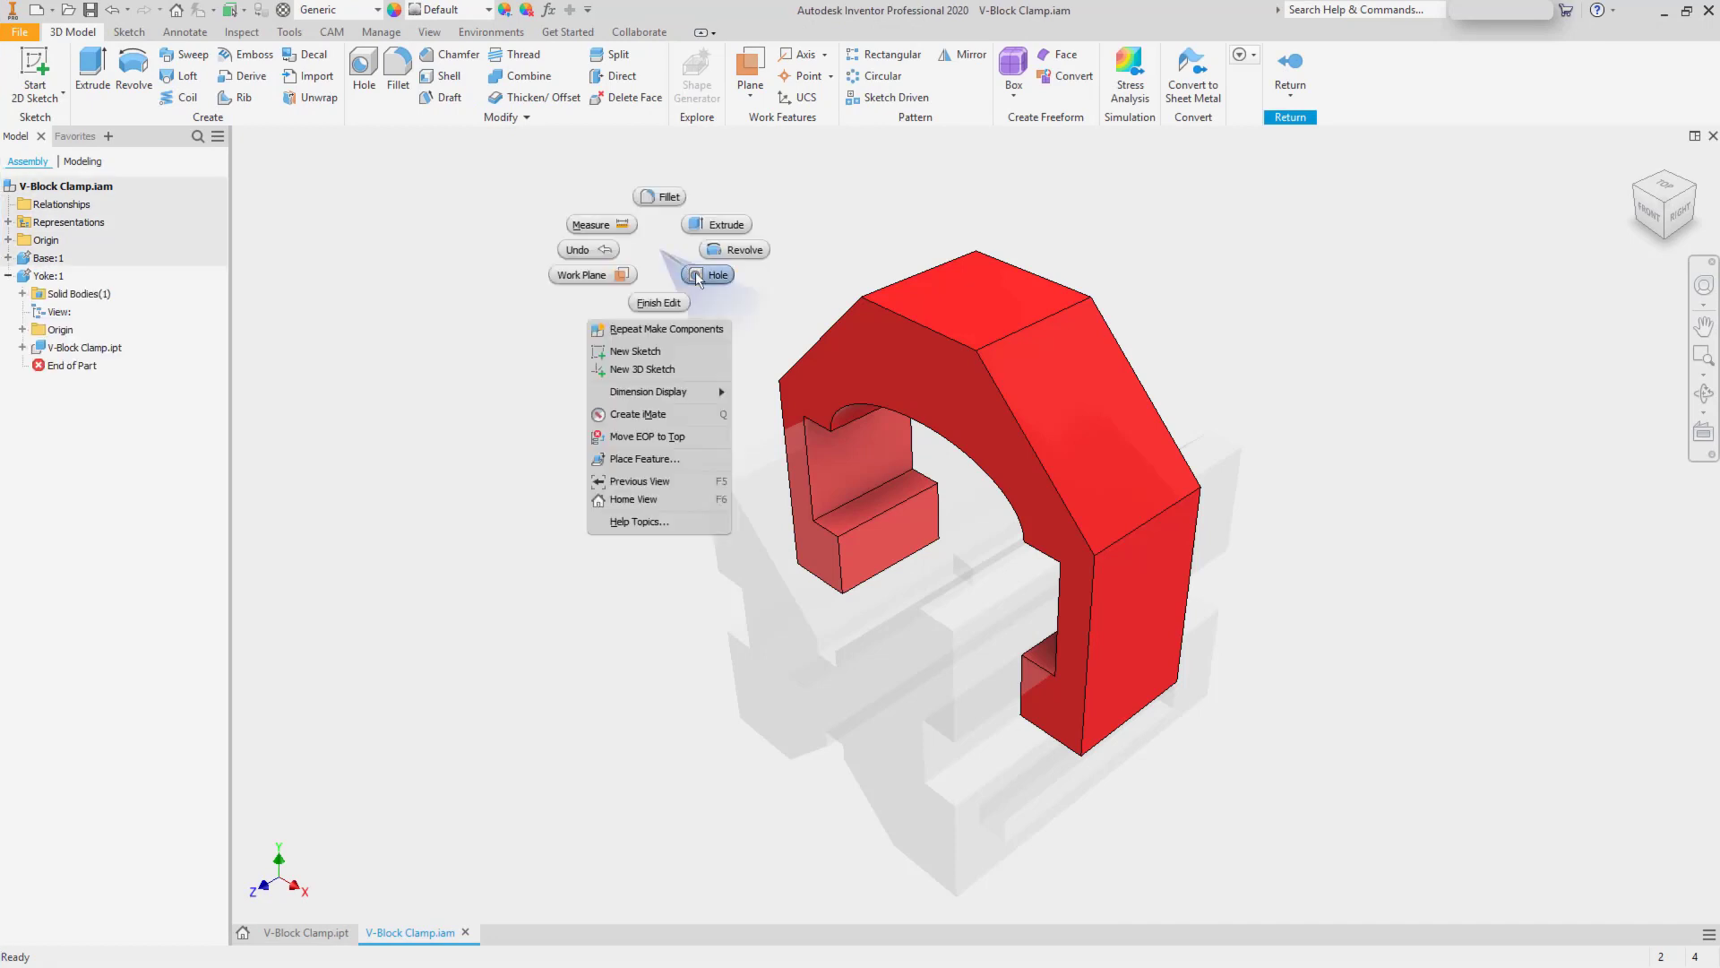
click(695, 271)
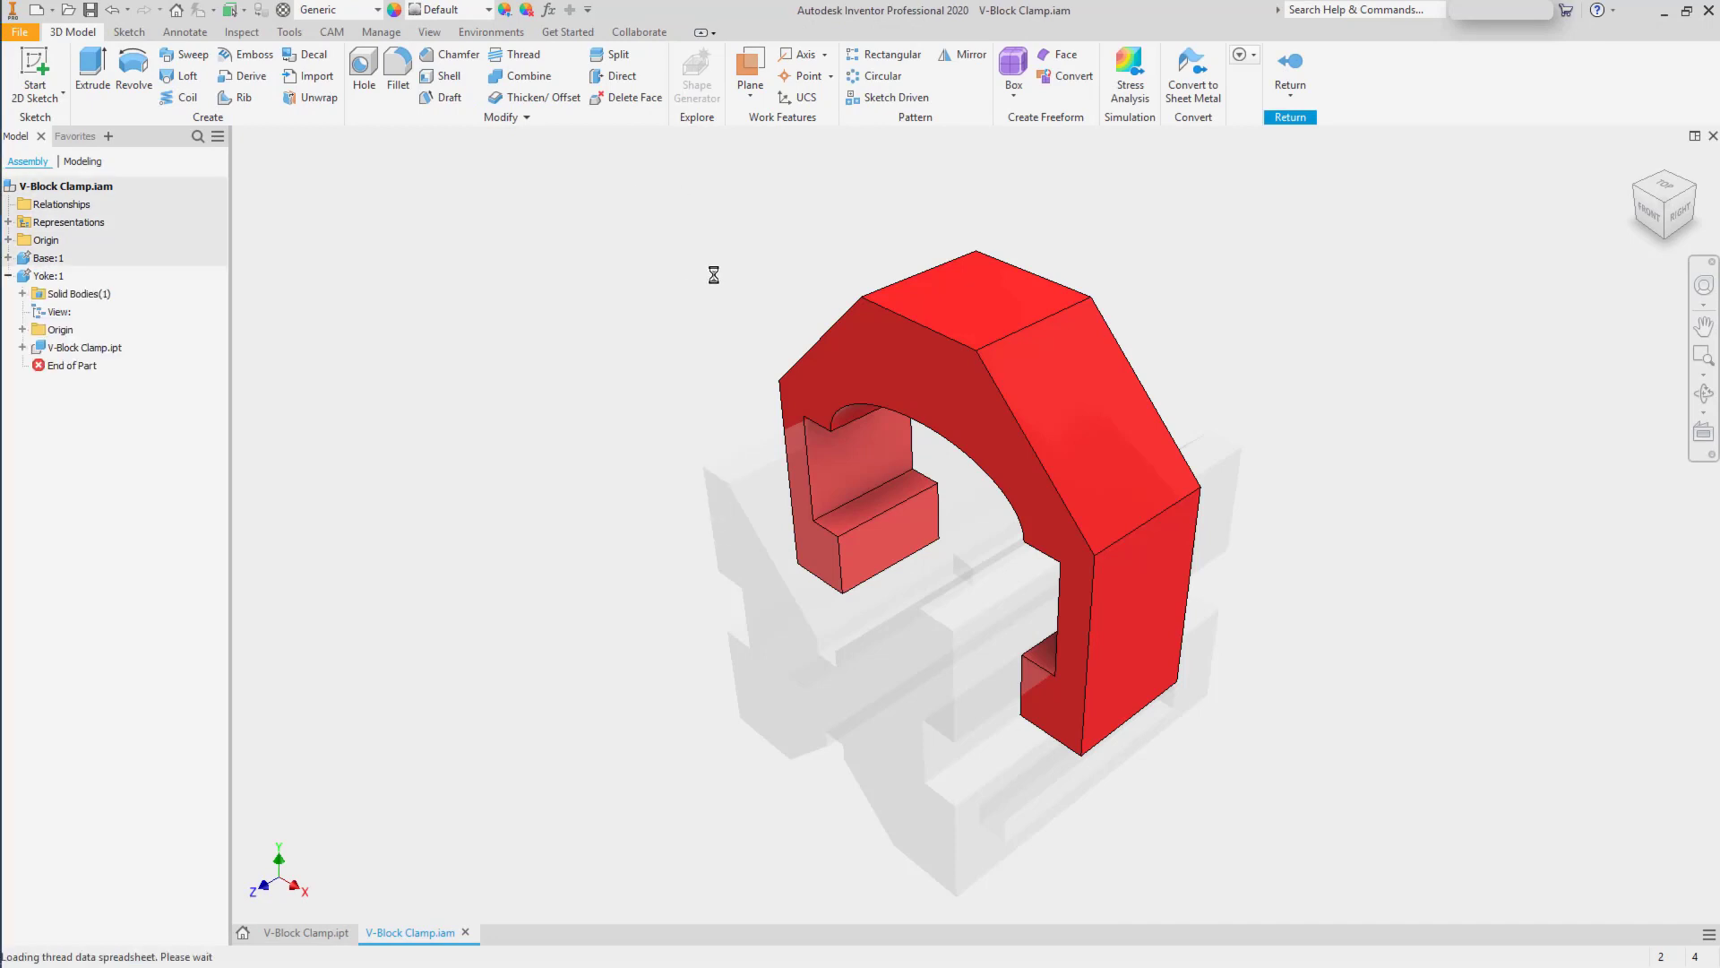
click(972, 300)
click(1019, 271)
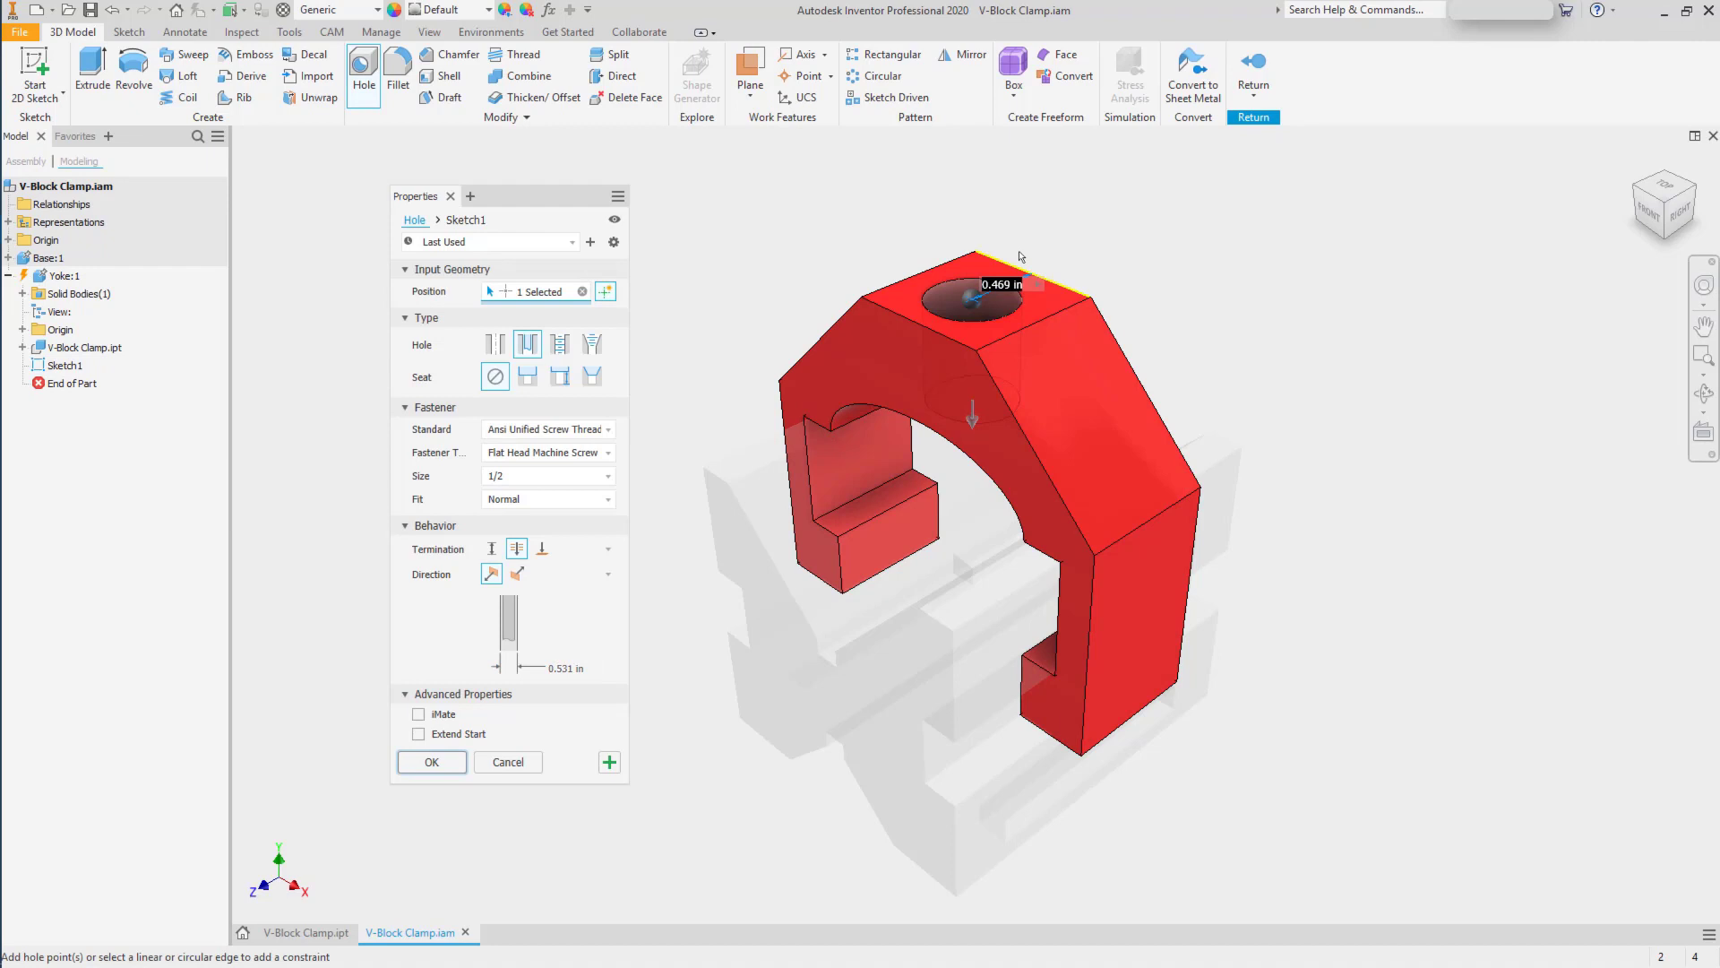
text(11)
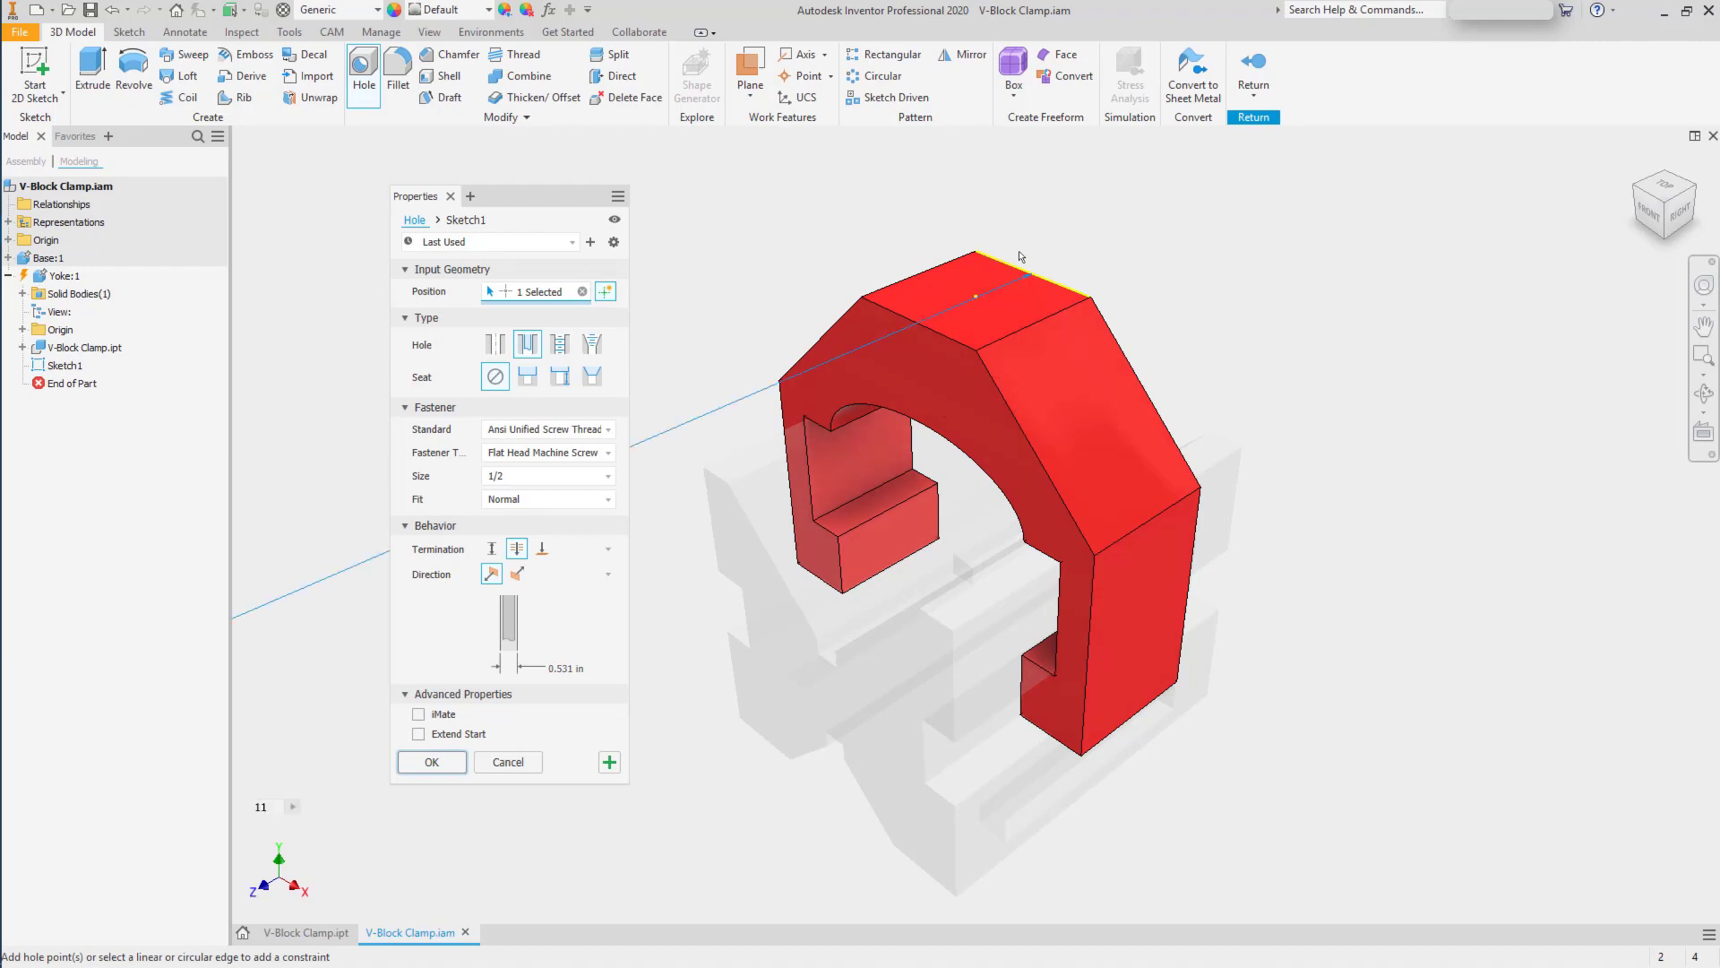
text(mm)
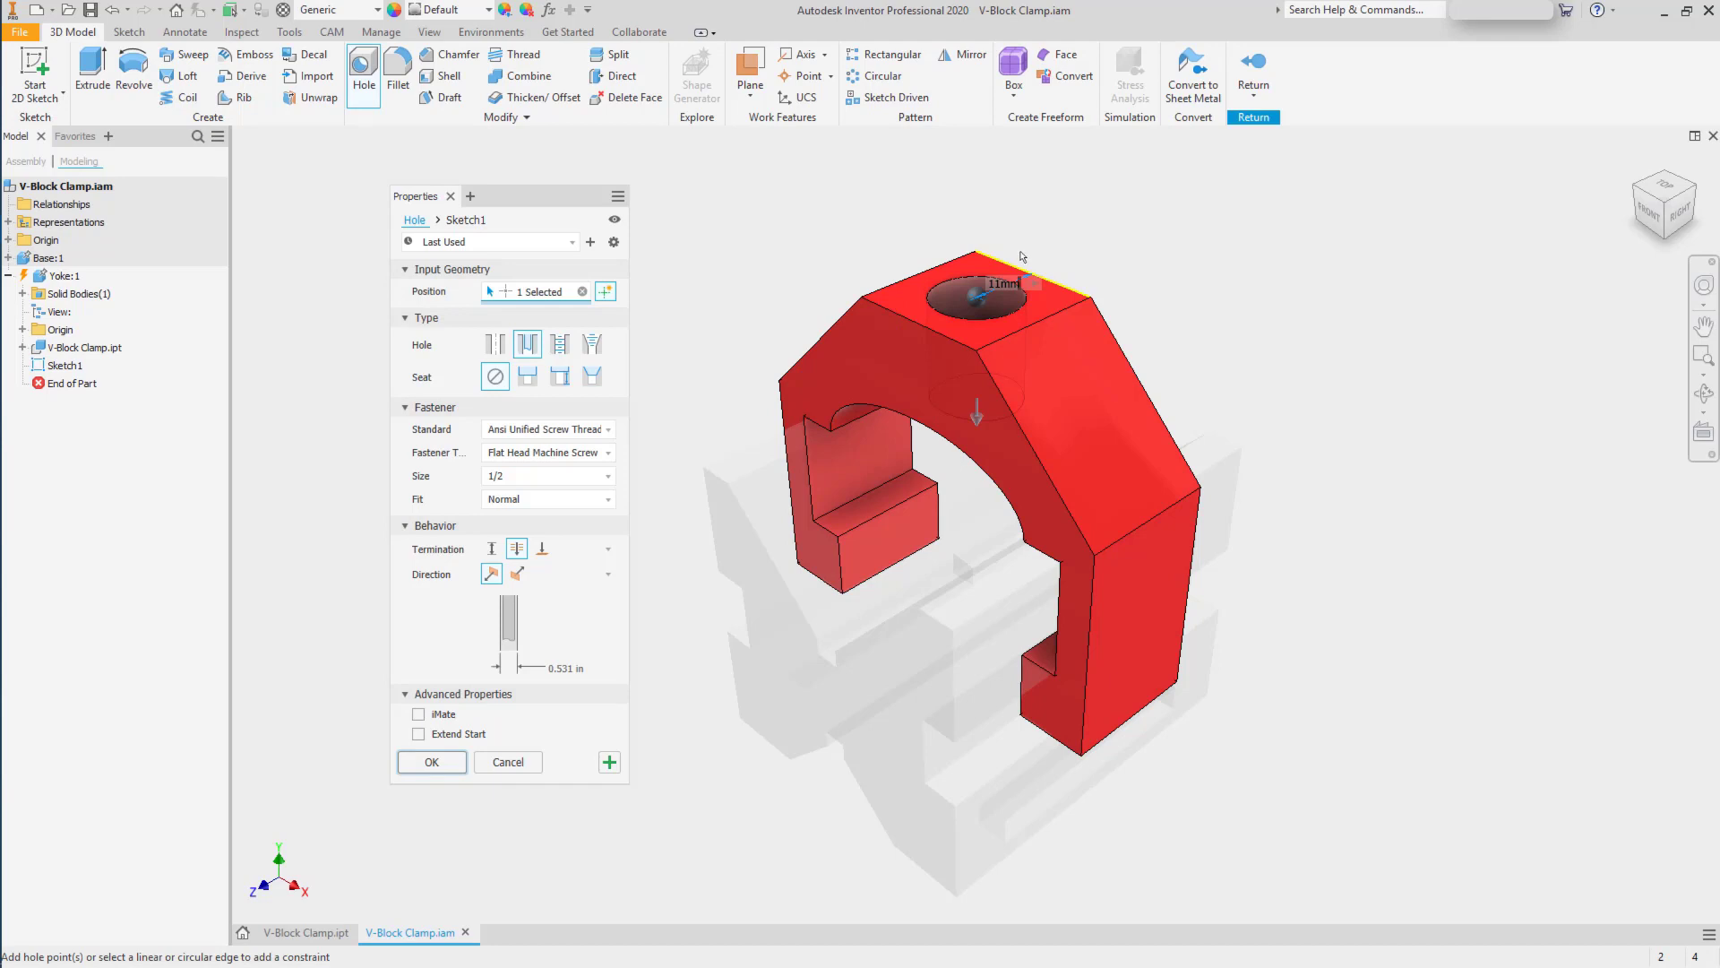
click(1050, 319)
text(11mm)
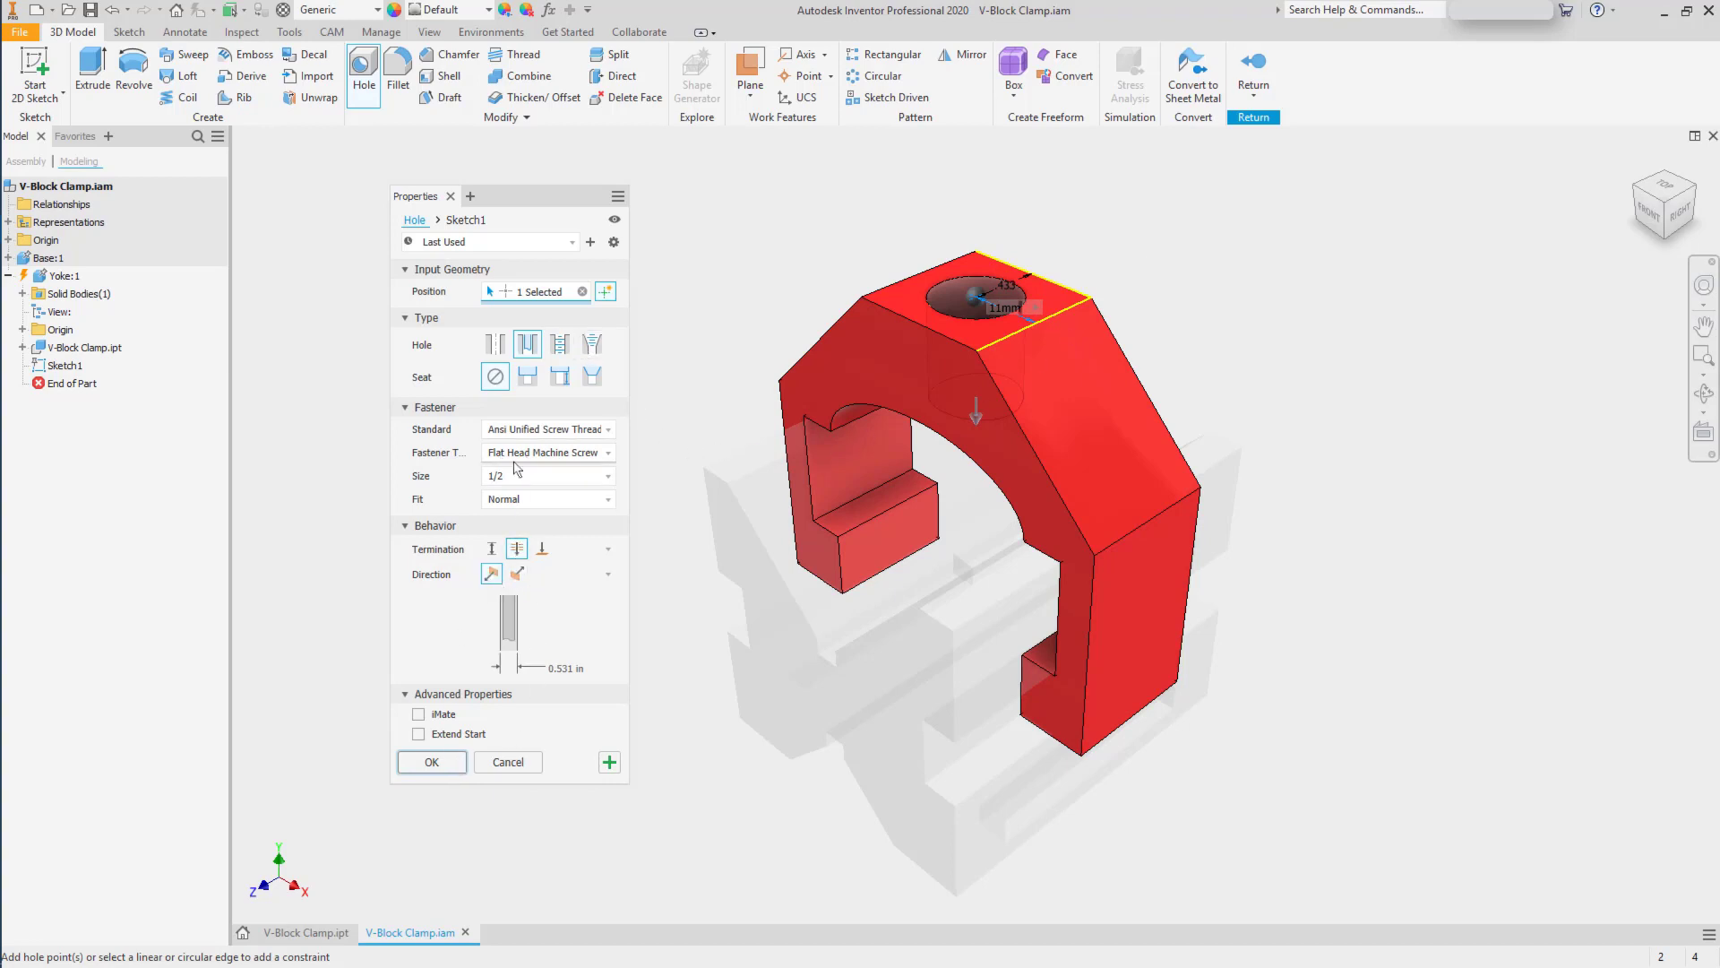
Set the clearance hole's fastener to ISO standard, Hex Head Cap Screw ISO 24017, size M12, and create the hole.
click(565, 454)
click(566, 436)
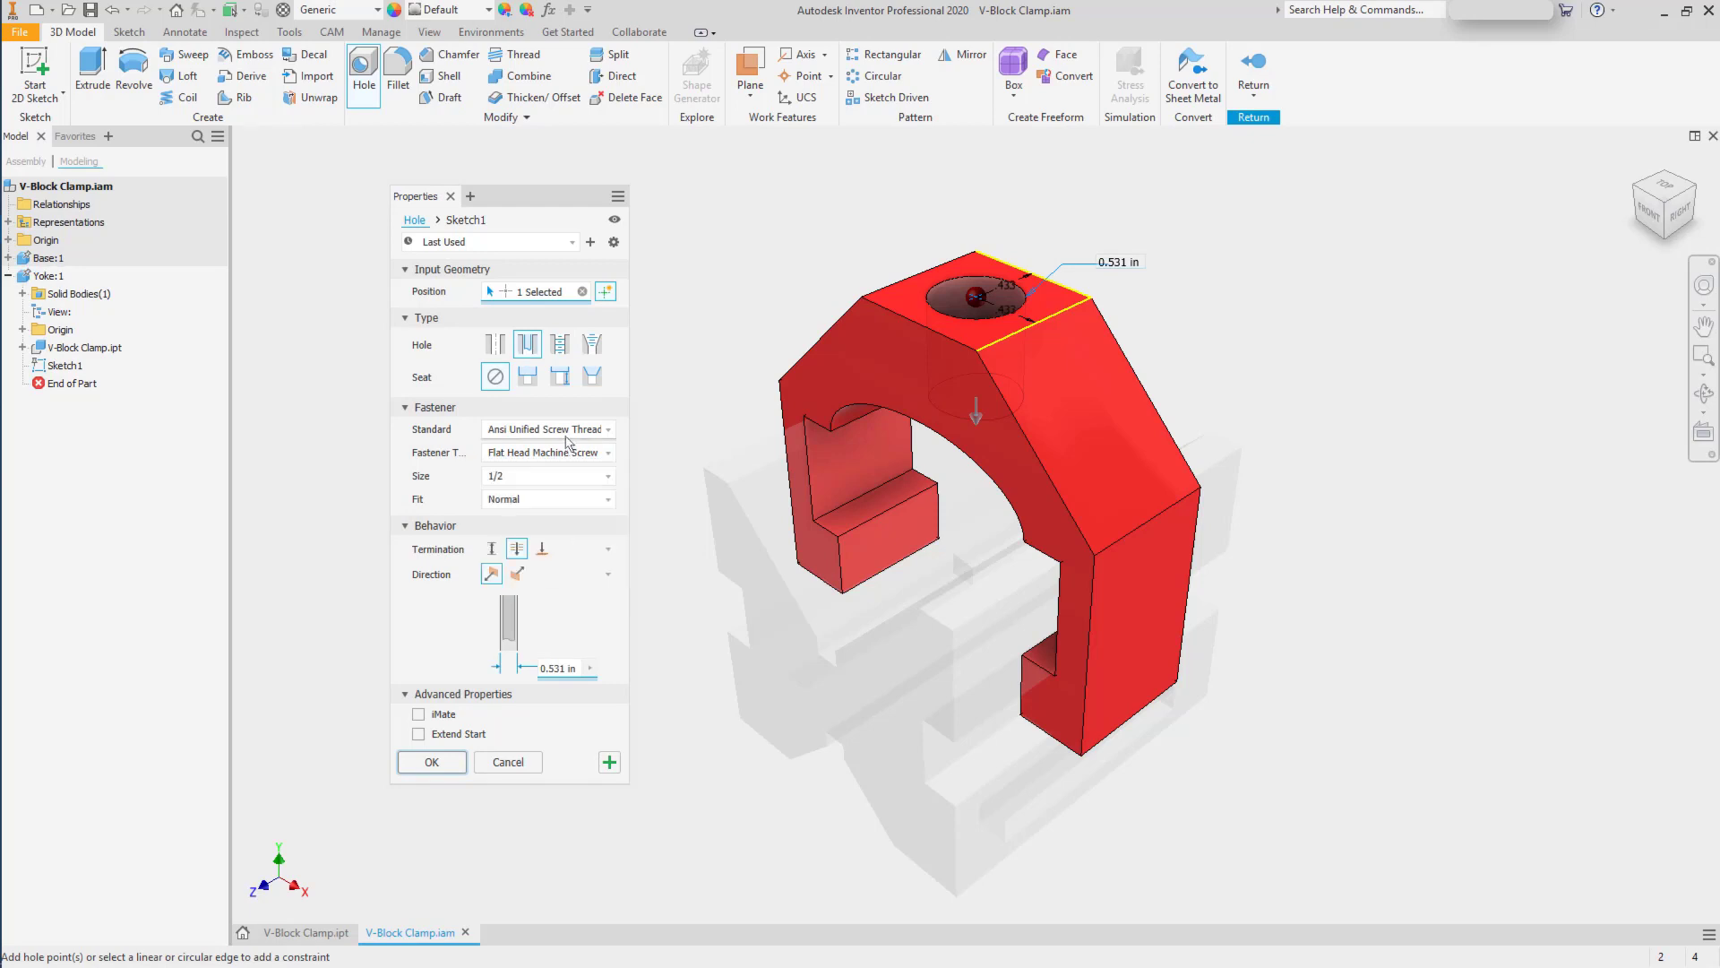
click(527, 511)
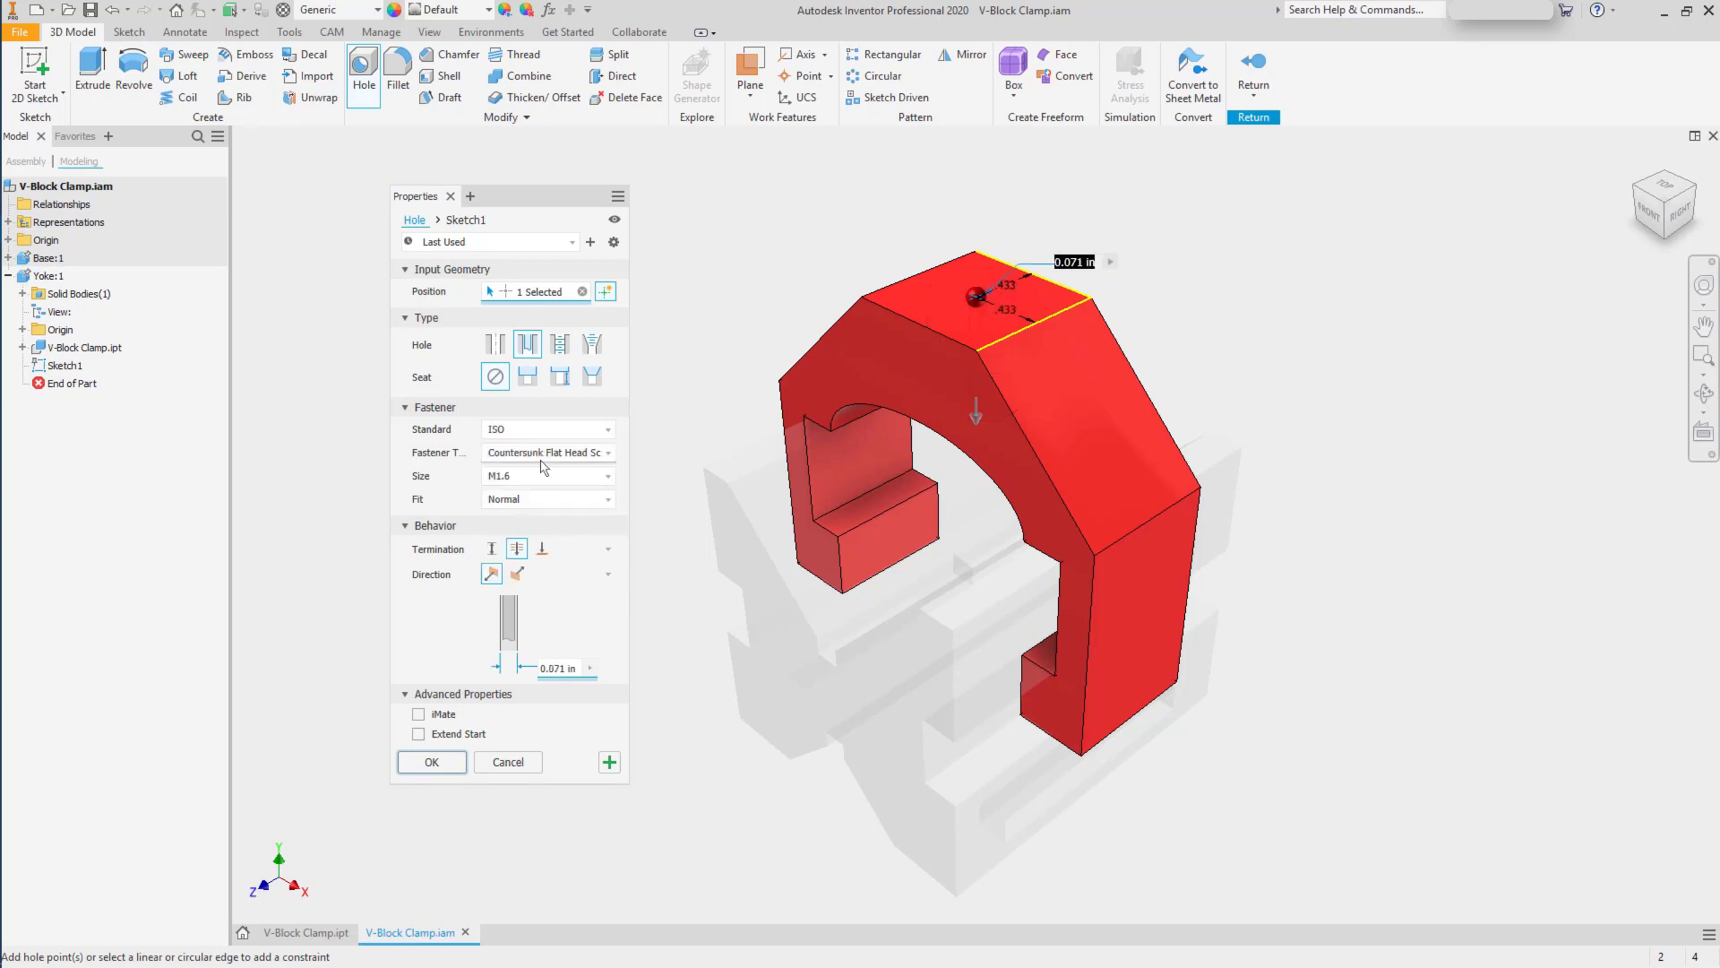
click(542, 476)
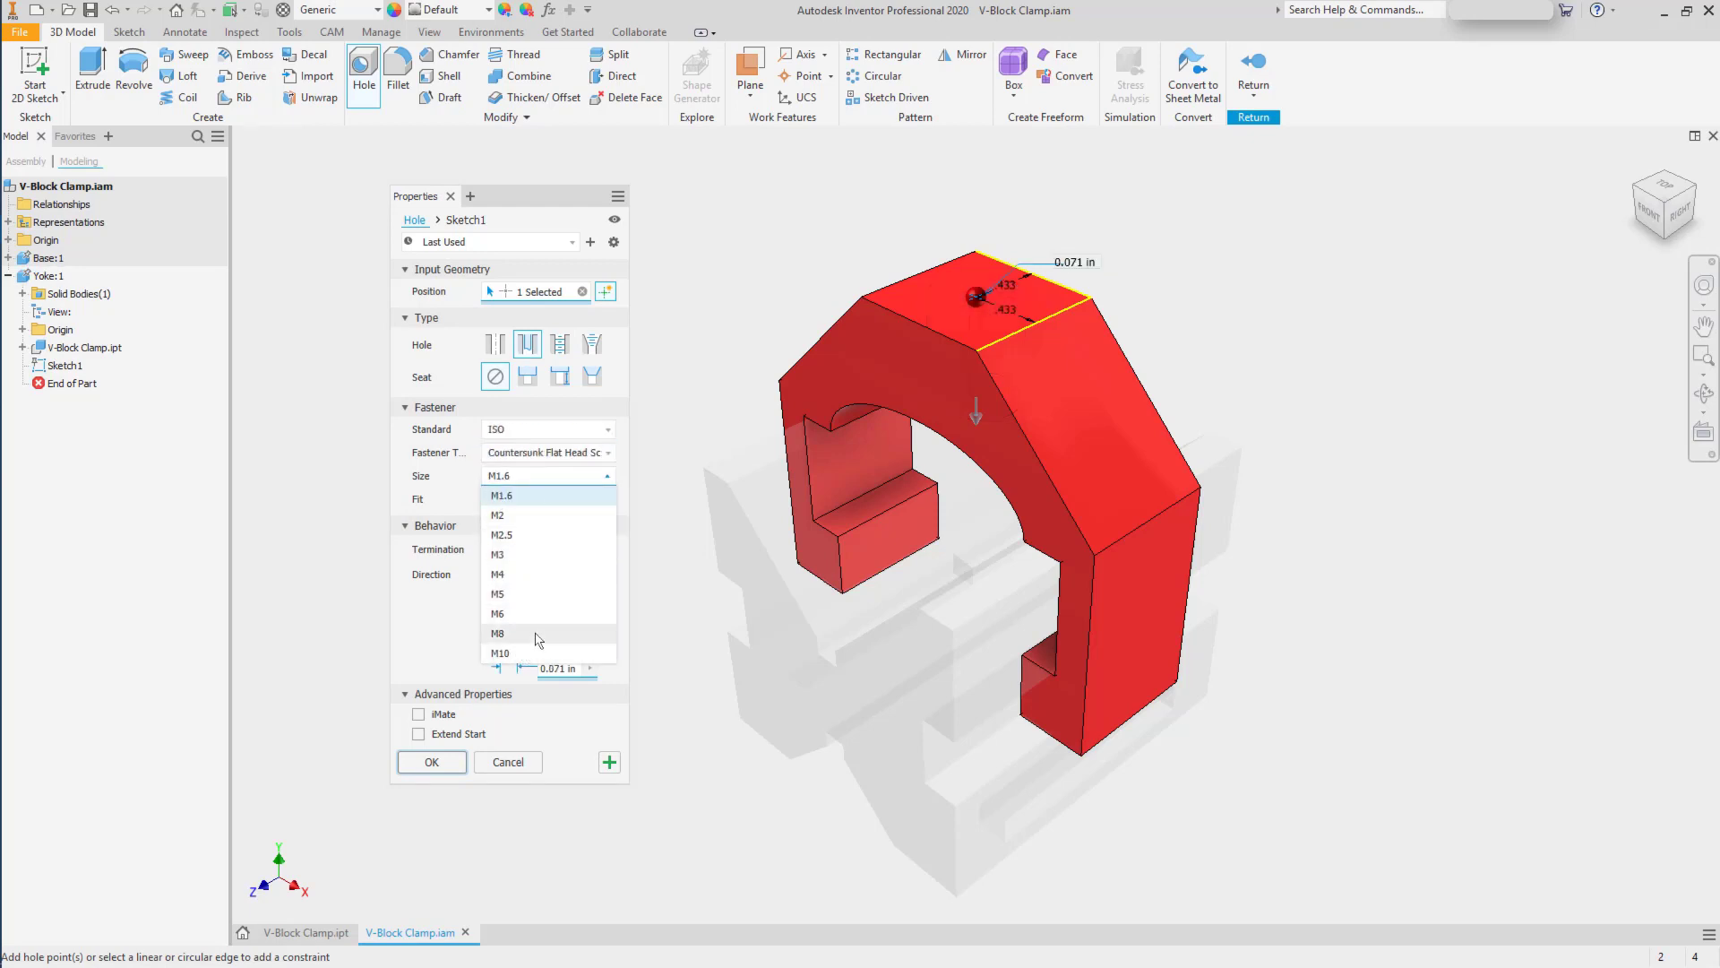
click(565, 454)
click(565, 455)
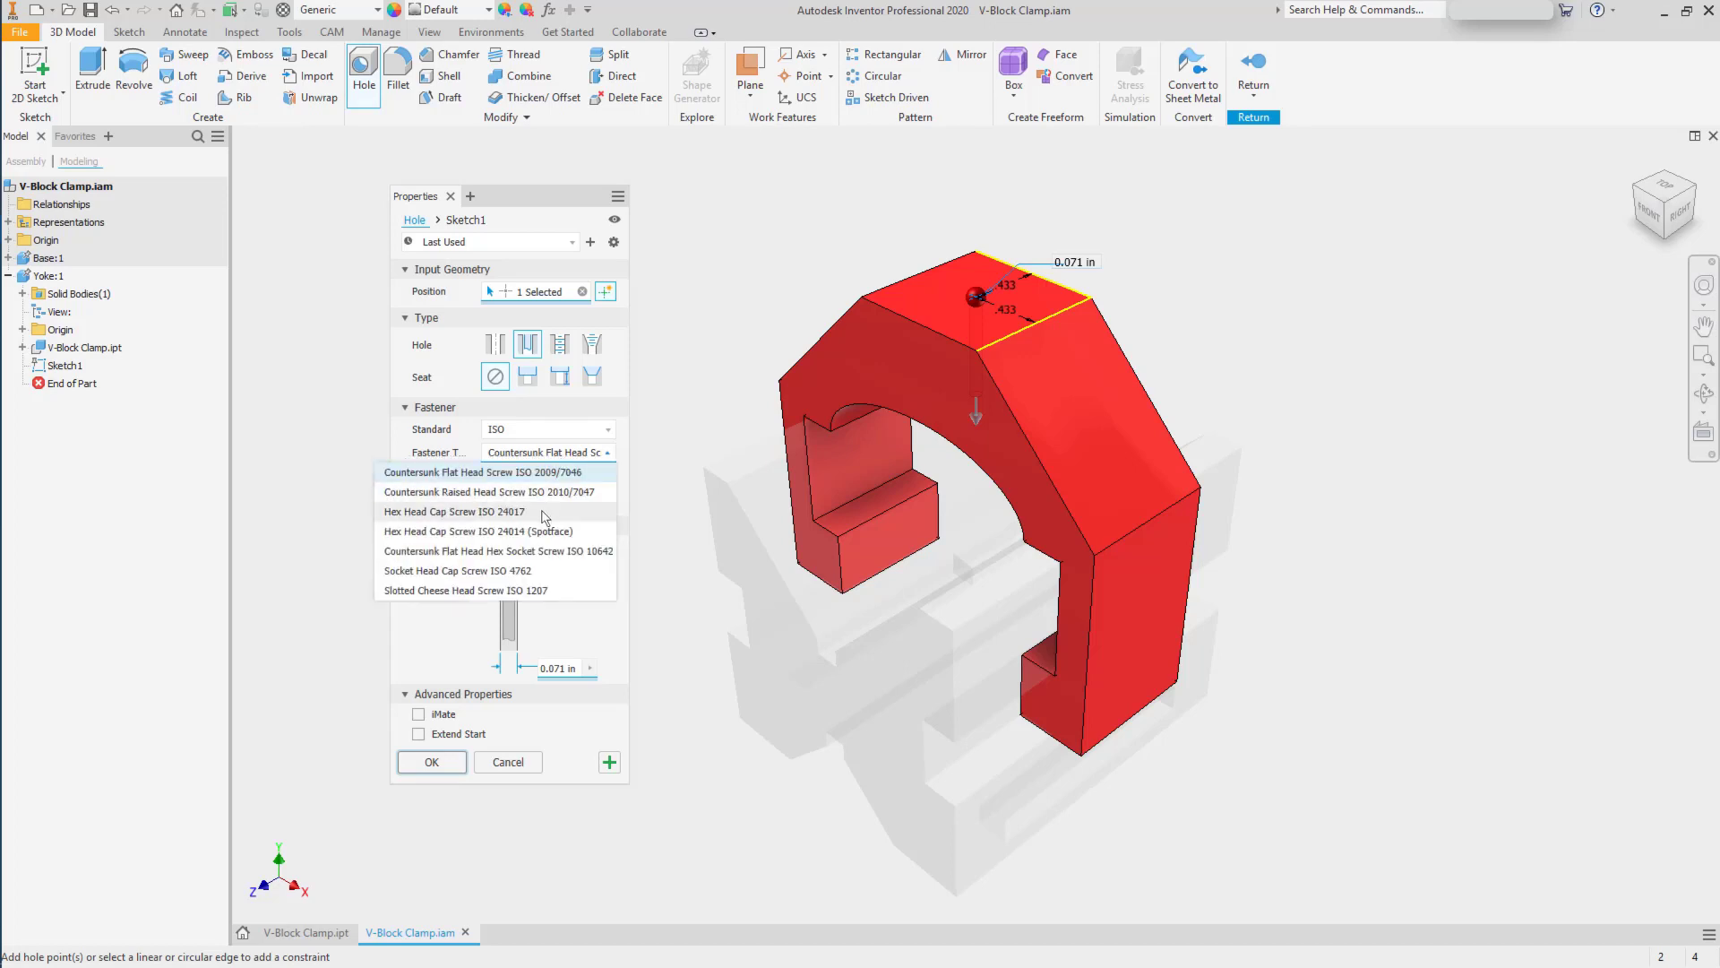
click(546, 512)
click(546, 476)
click(527, 631)
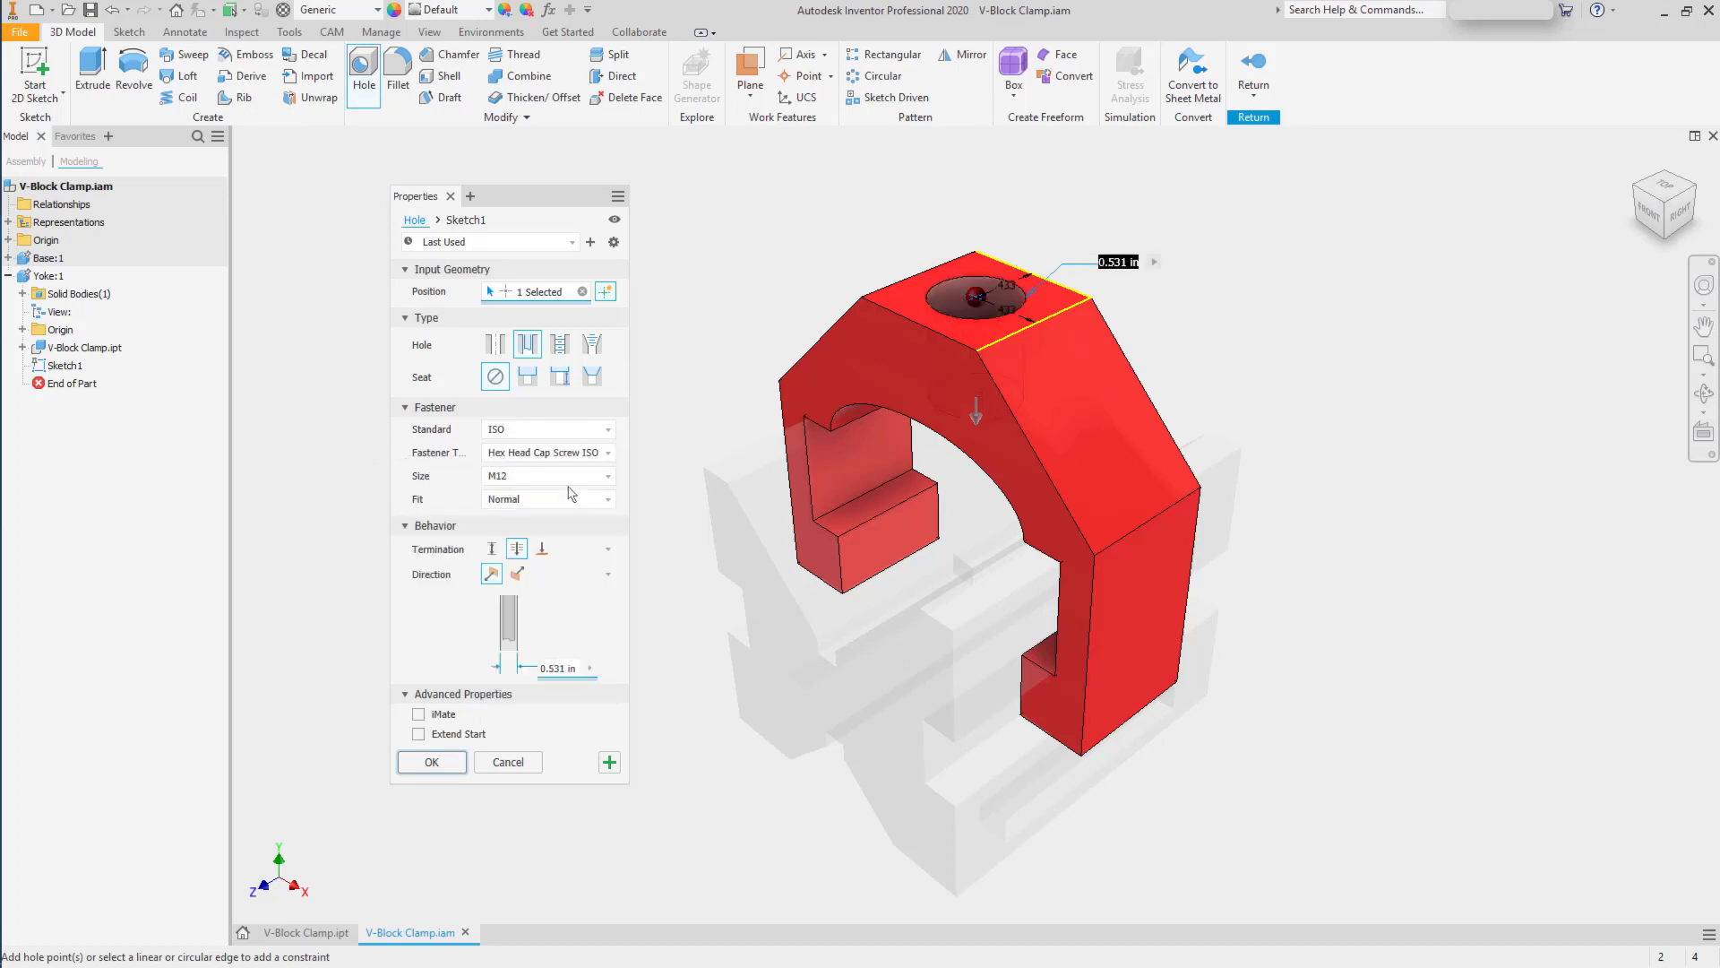
click(455, 761)
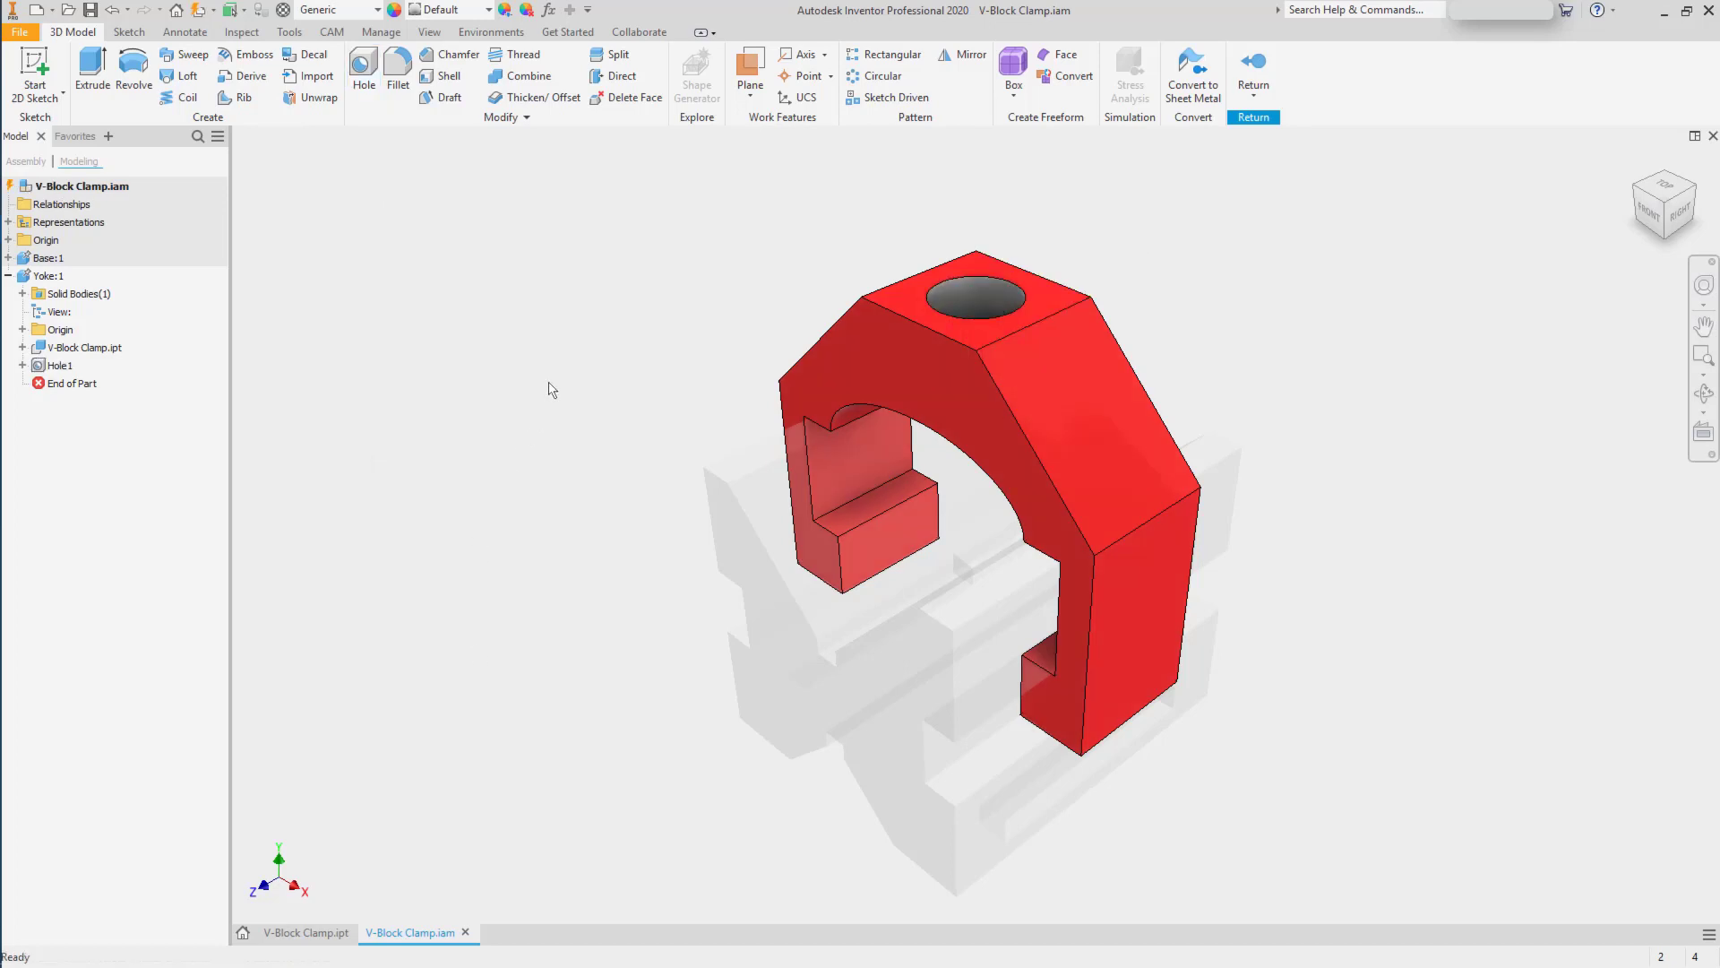
mouse_move(568, 335)
shift+middle_down()
mouse_move(580, 373)
mouse_move(578, 326)
shift+middle_up()
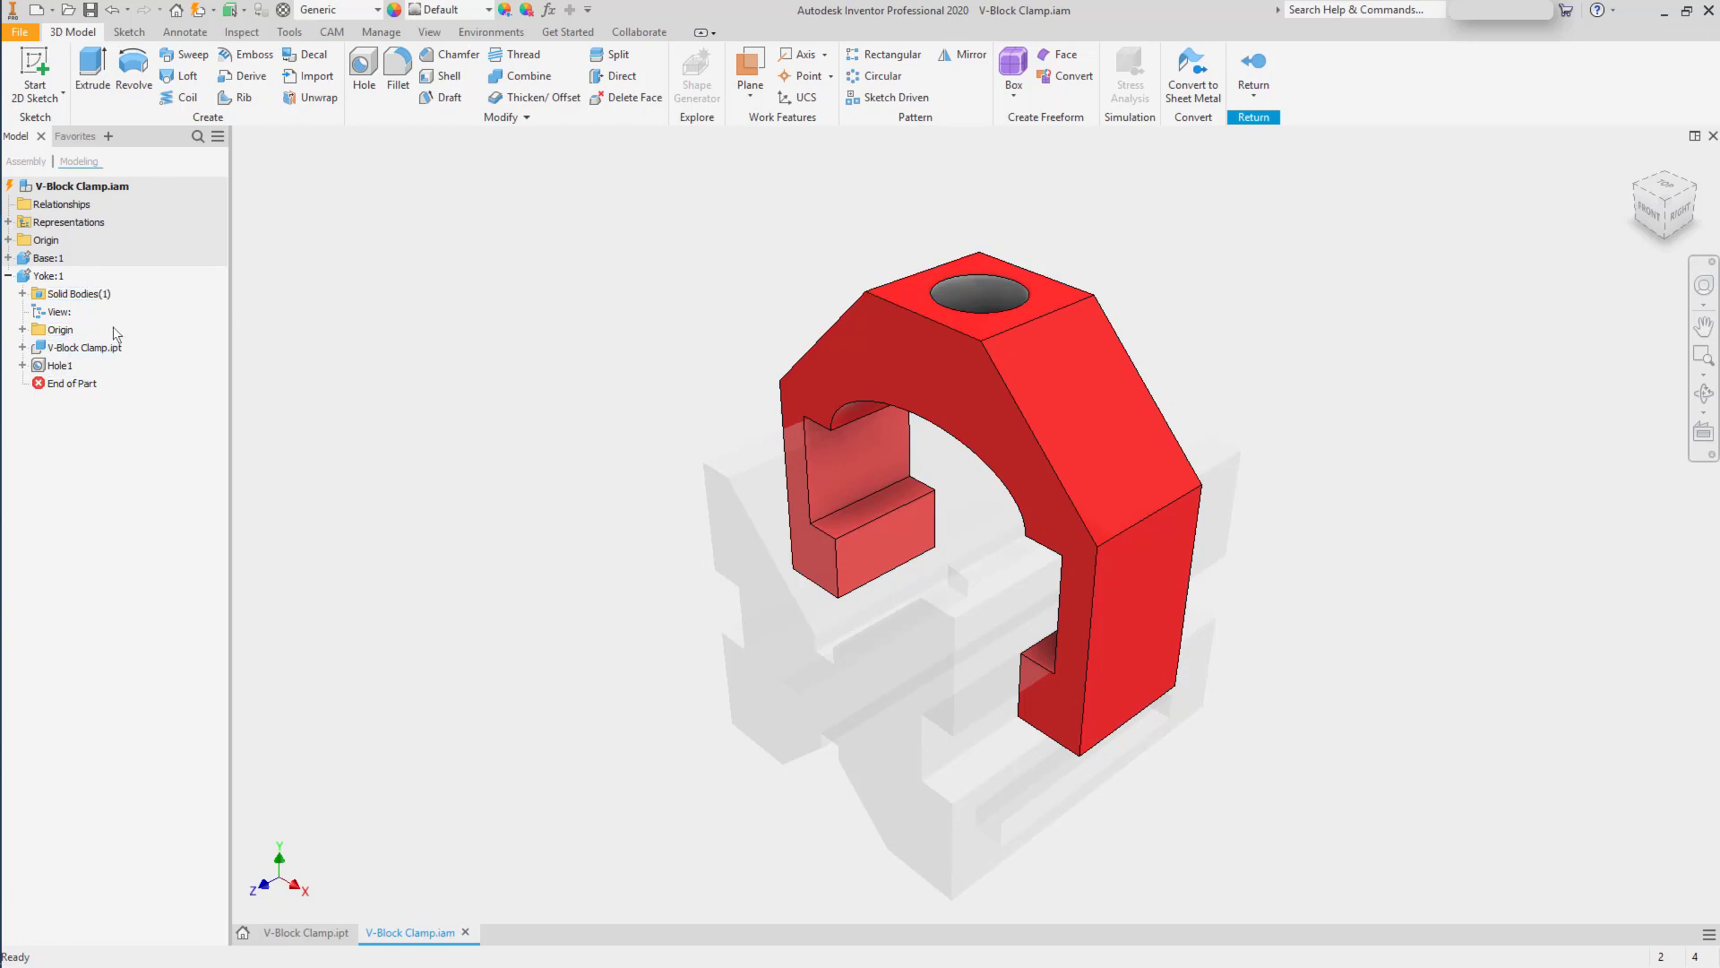
Finish the in-place Yoke edit by returning to the top-level assembly, and switch to the source part V-Block Clamp.ipt.
click(79, 186)
click(78, 186)
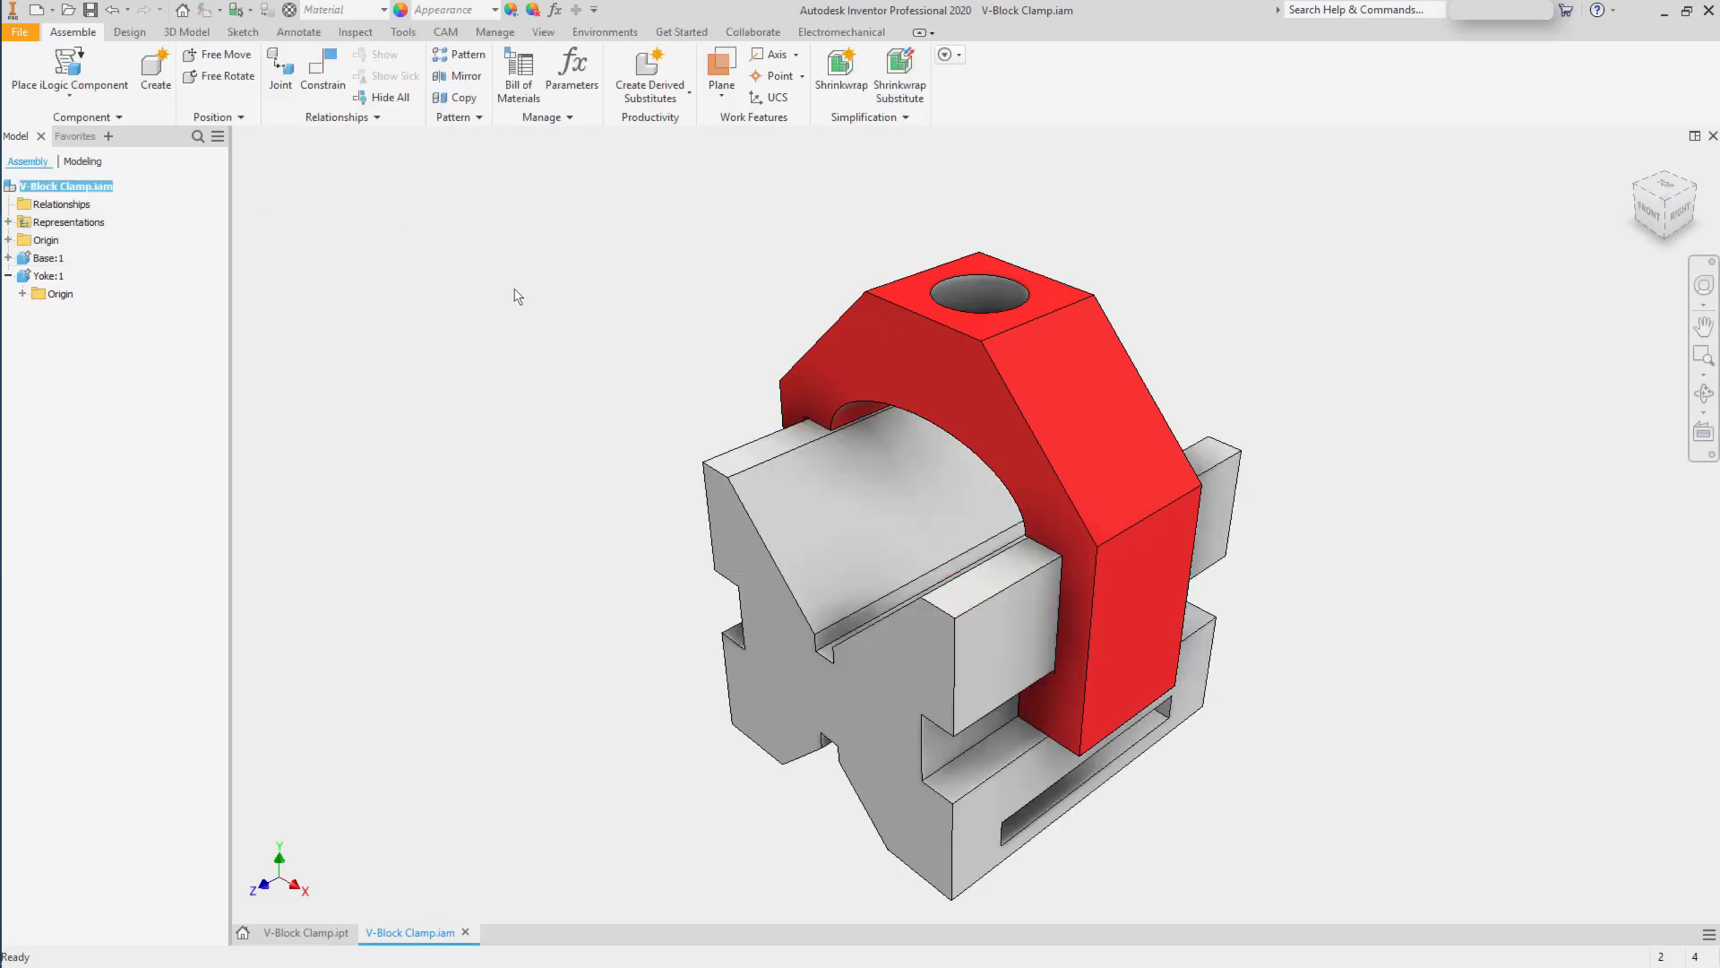
click(333, 932)
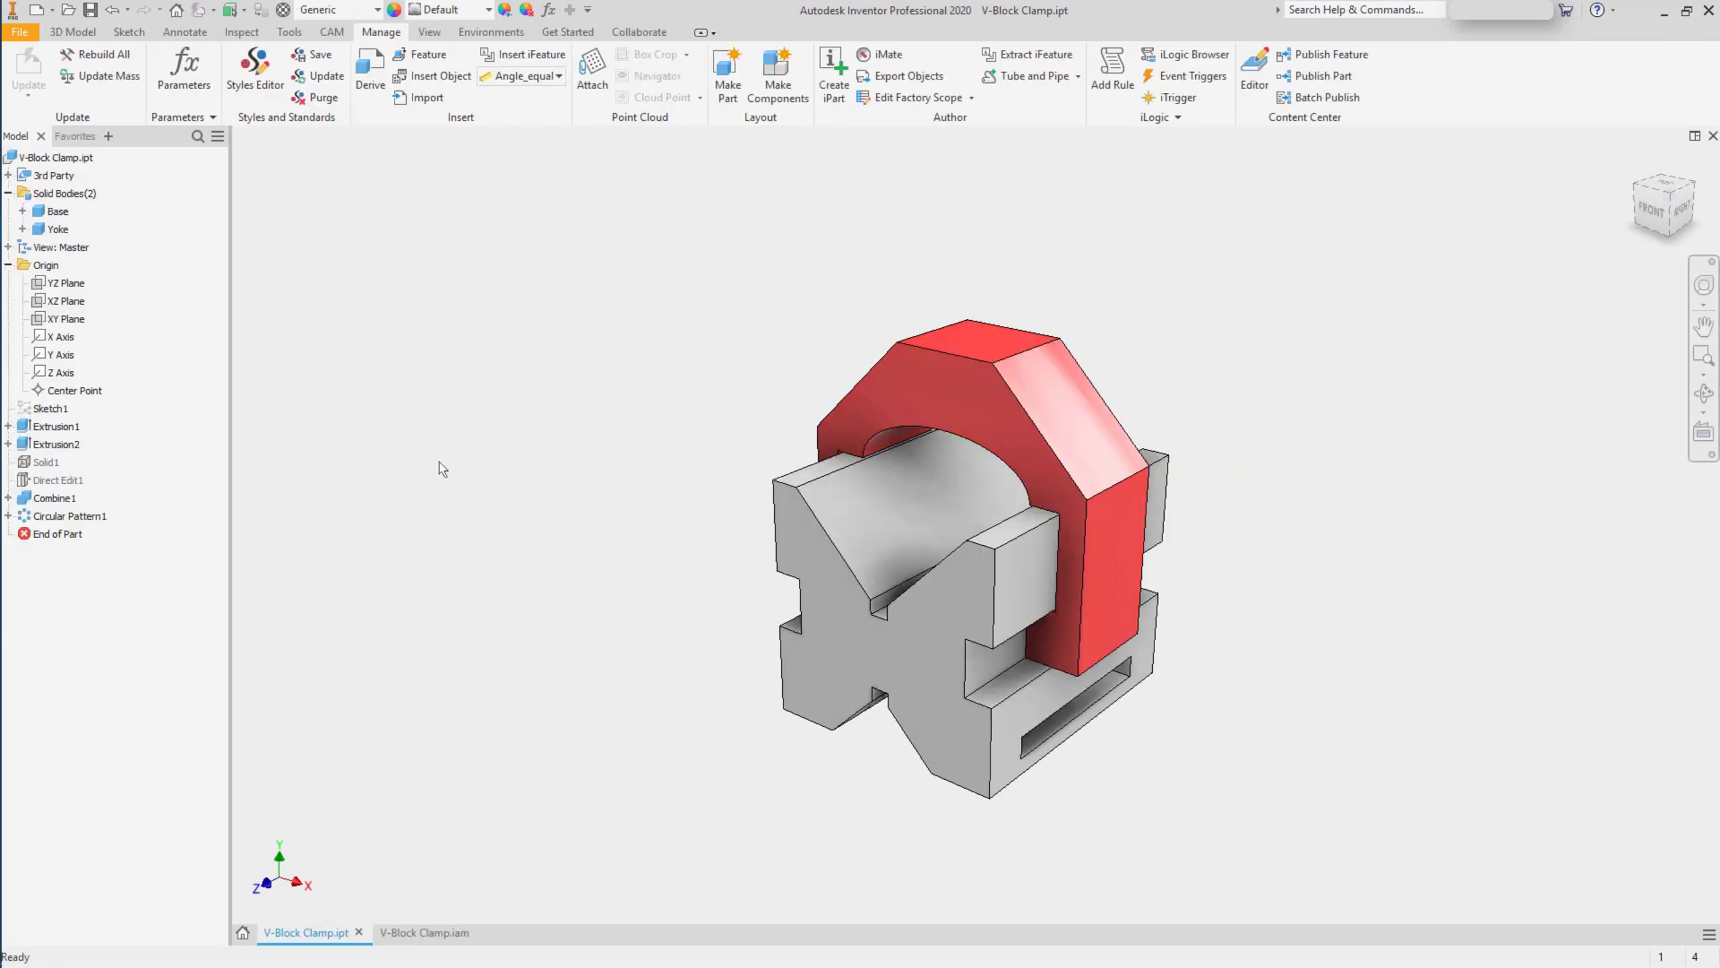
Edit Sketch1 to set the V-block's overall height dimension to 60 mm, and finish the sketch.
double_click(33, 410)
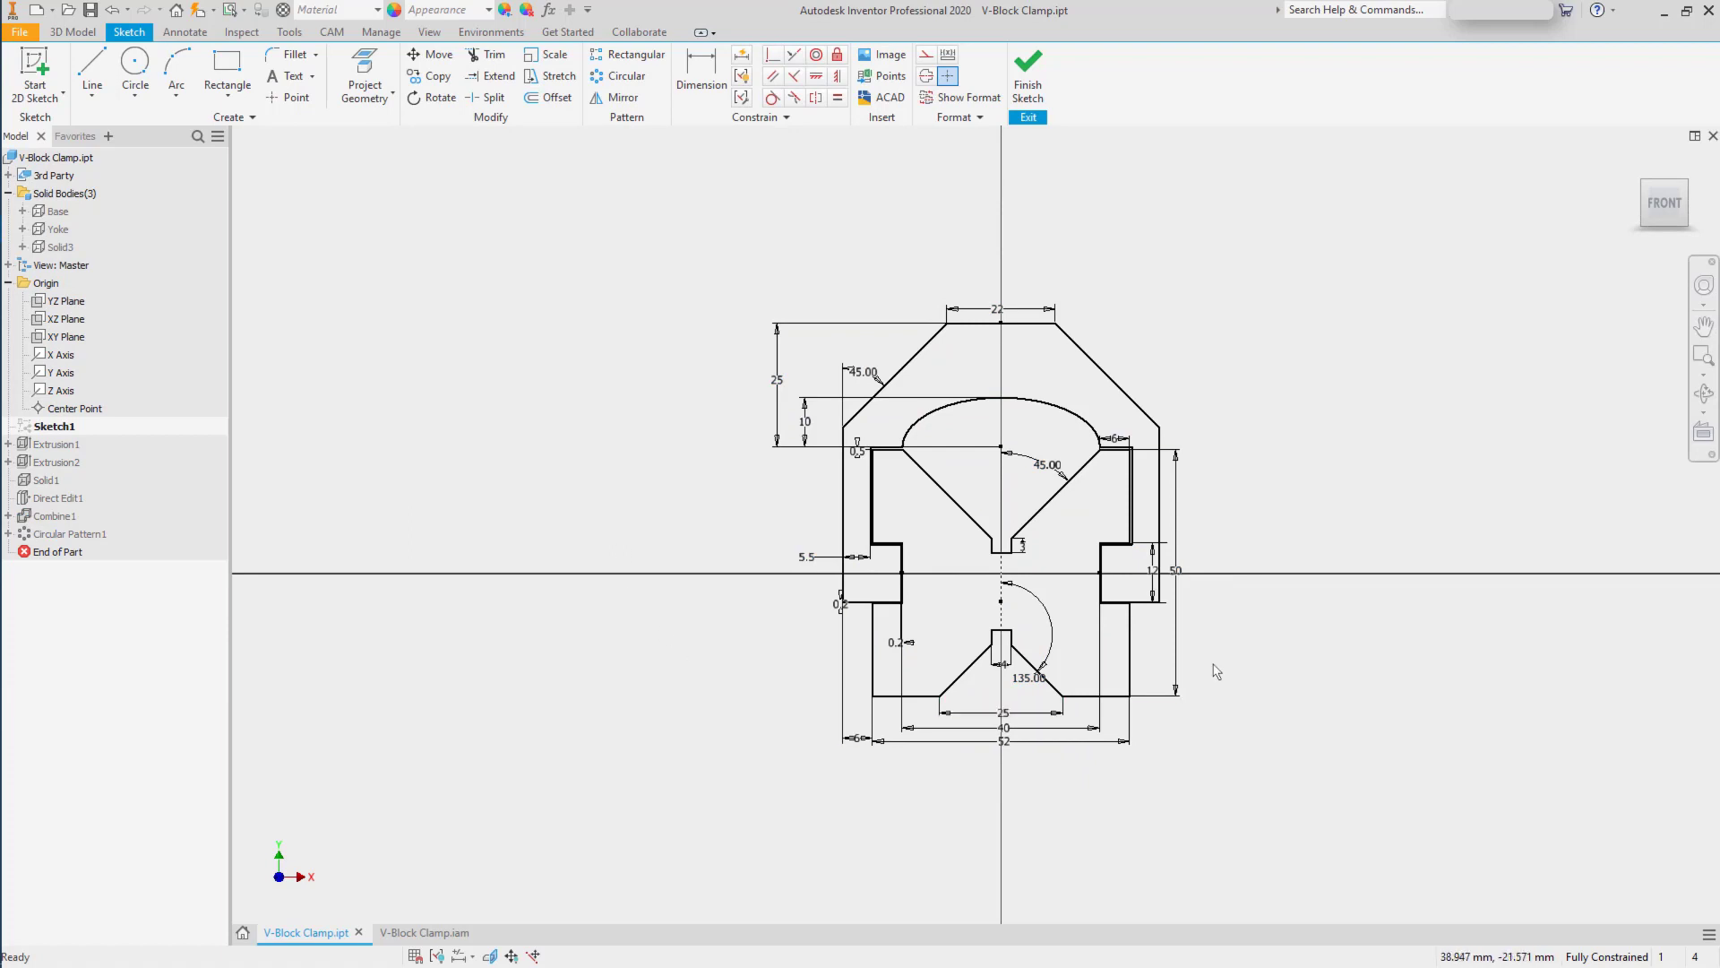
double_click(1177, 611)
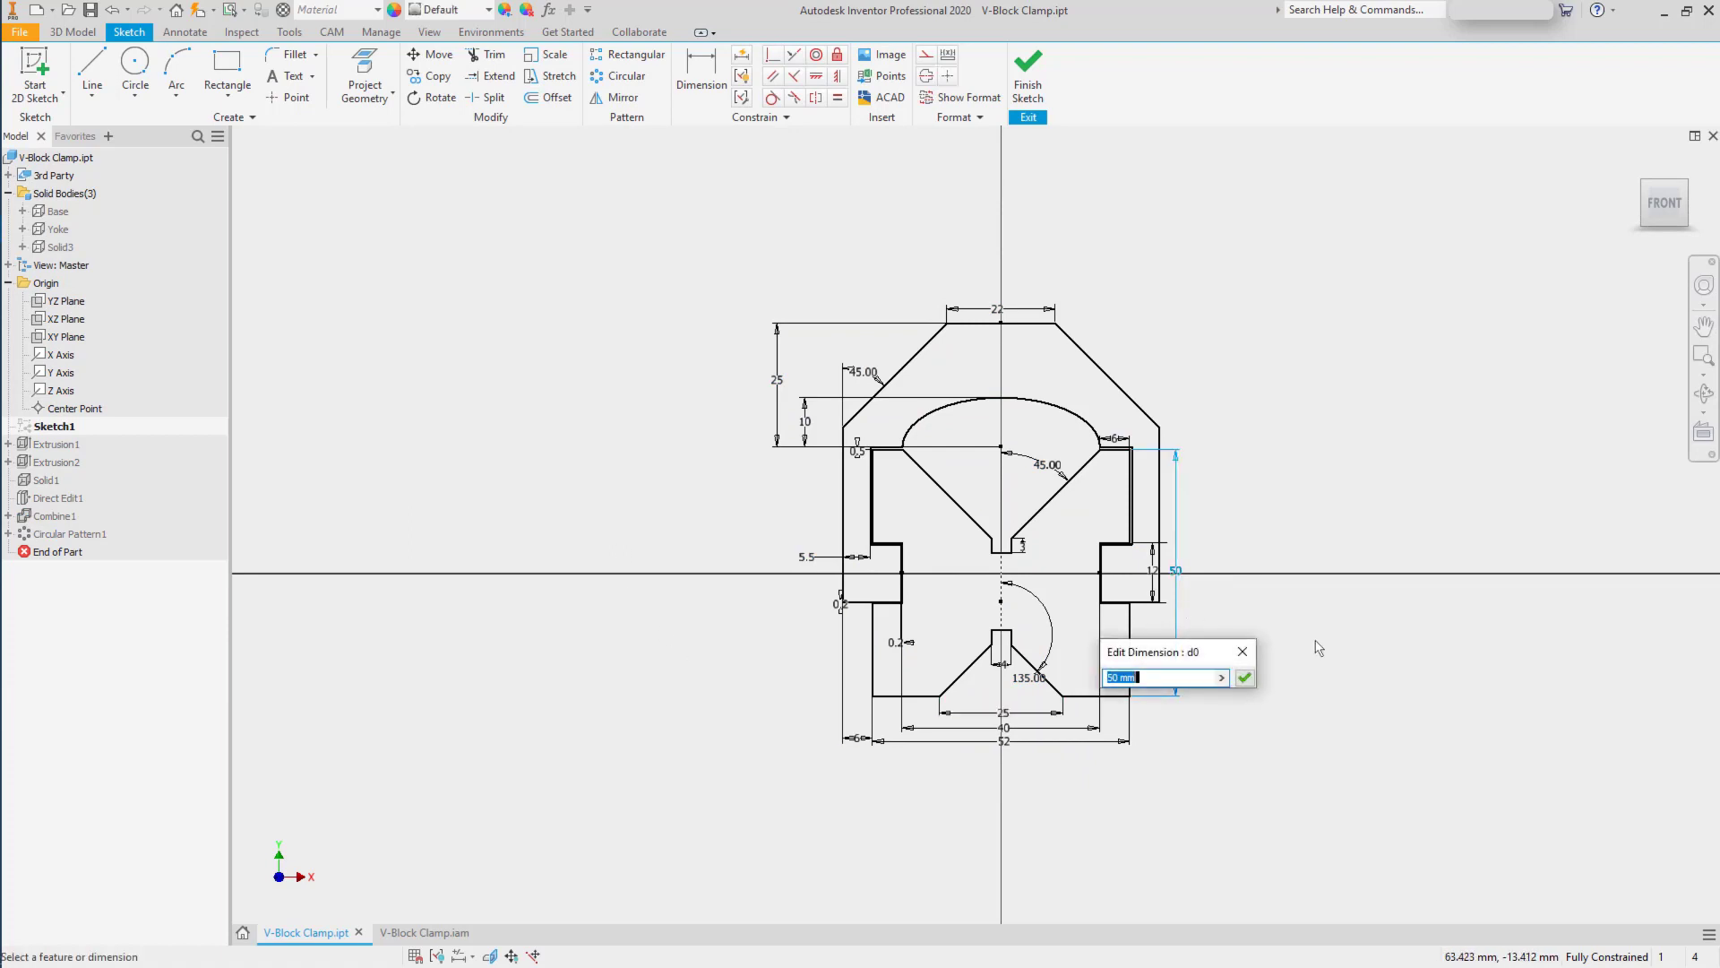
text(60)
key(Return)
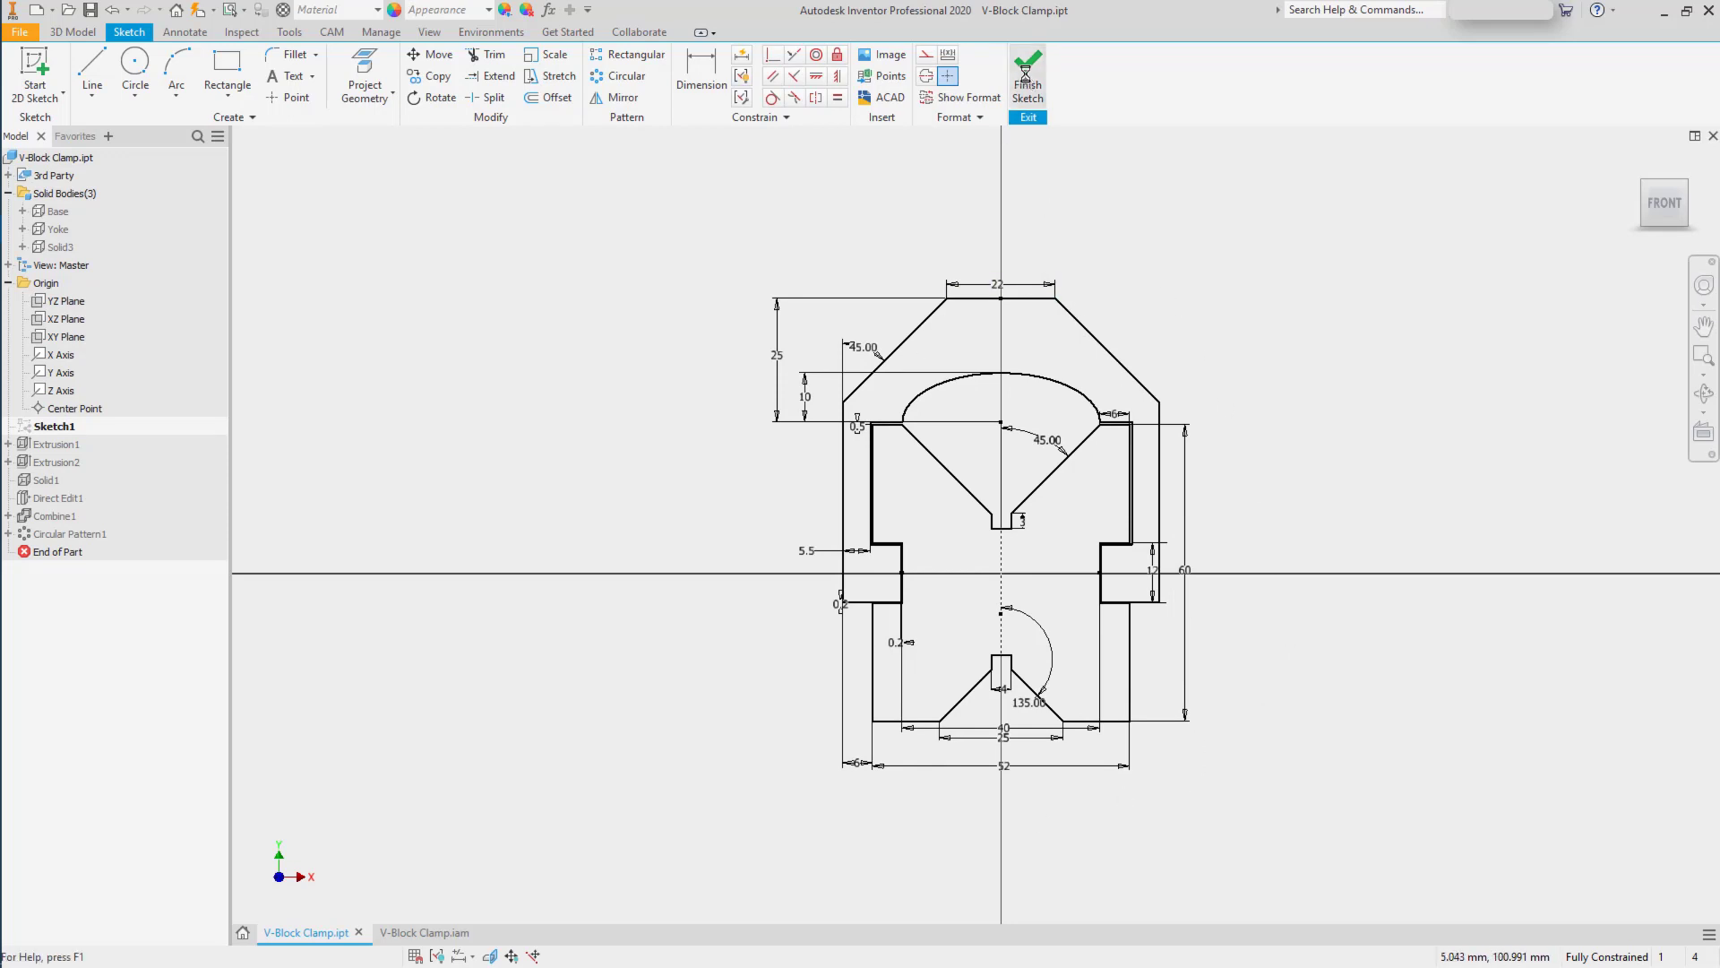
click(1026, 76)
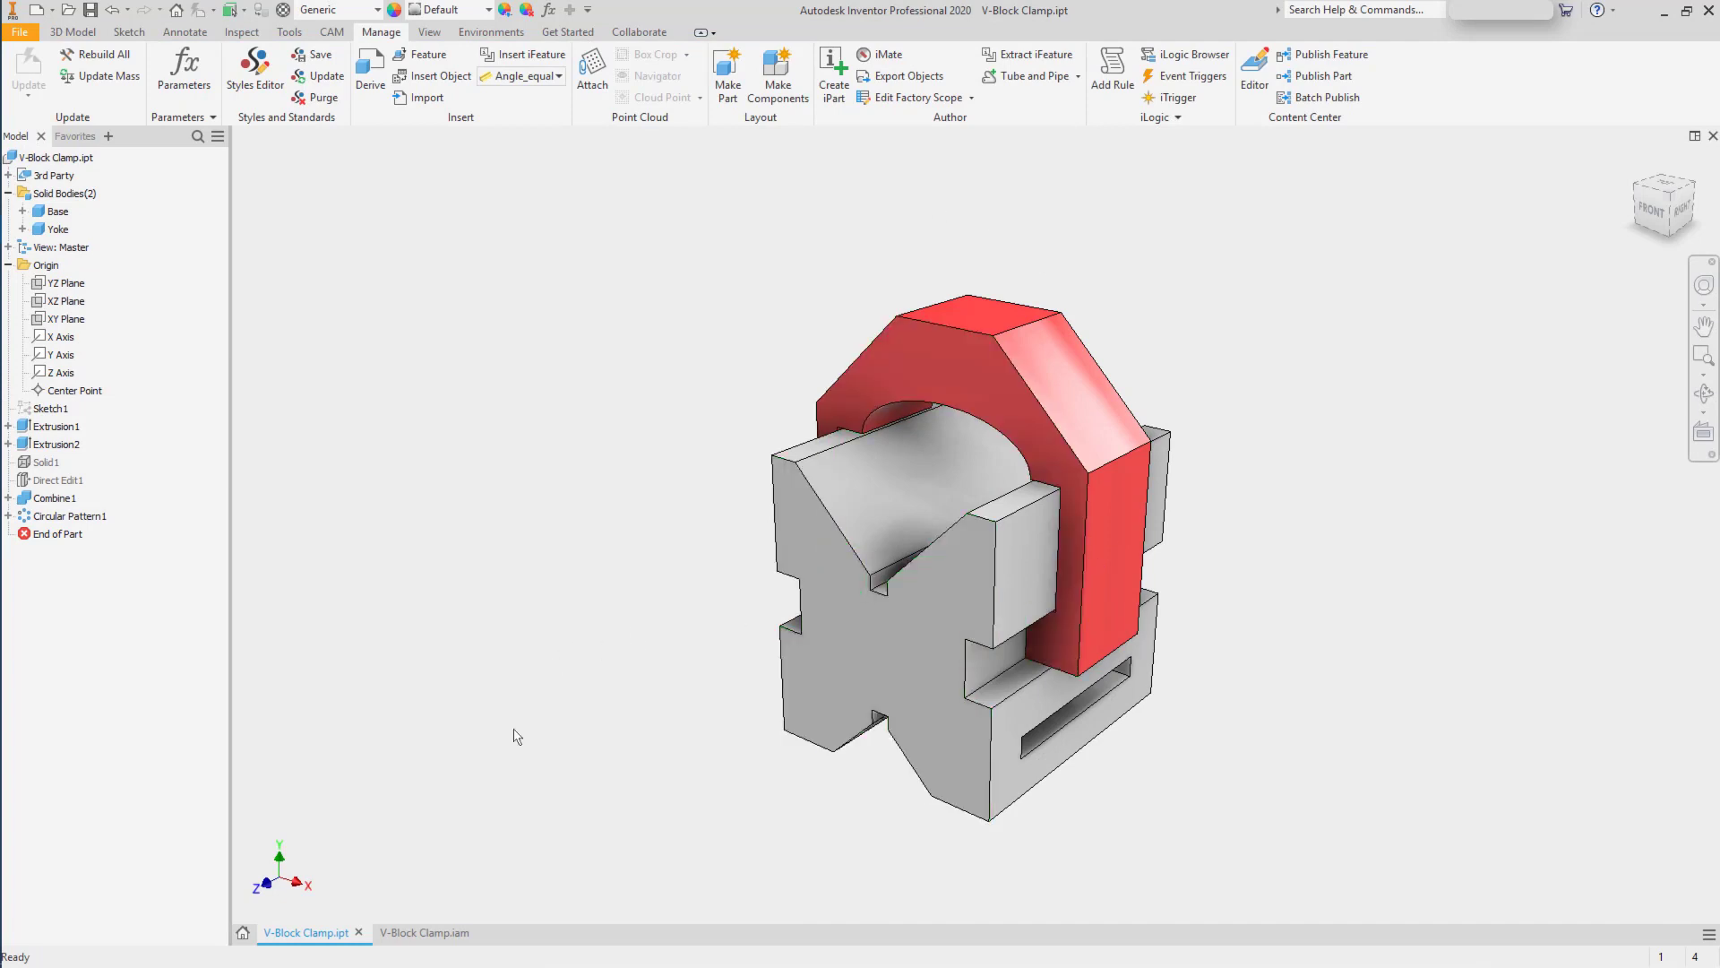
Switch back to V-Block Clamp.iam and update the assembly with the changed block height.
click(421, 931)
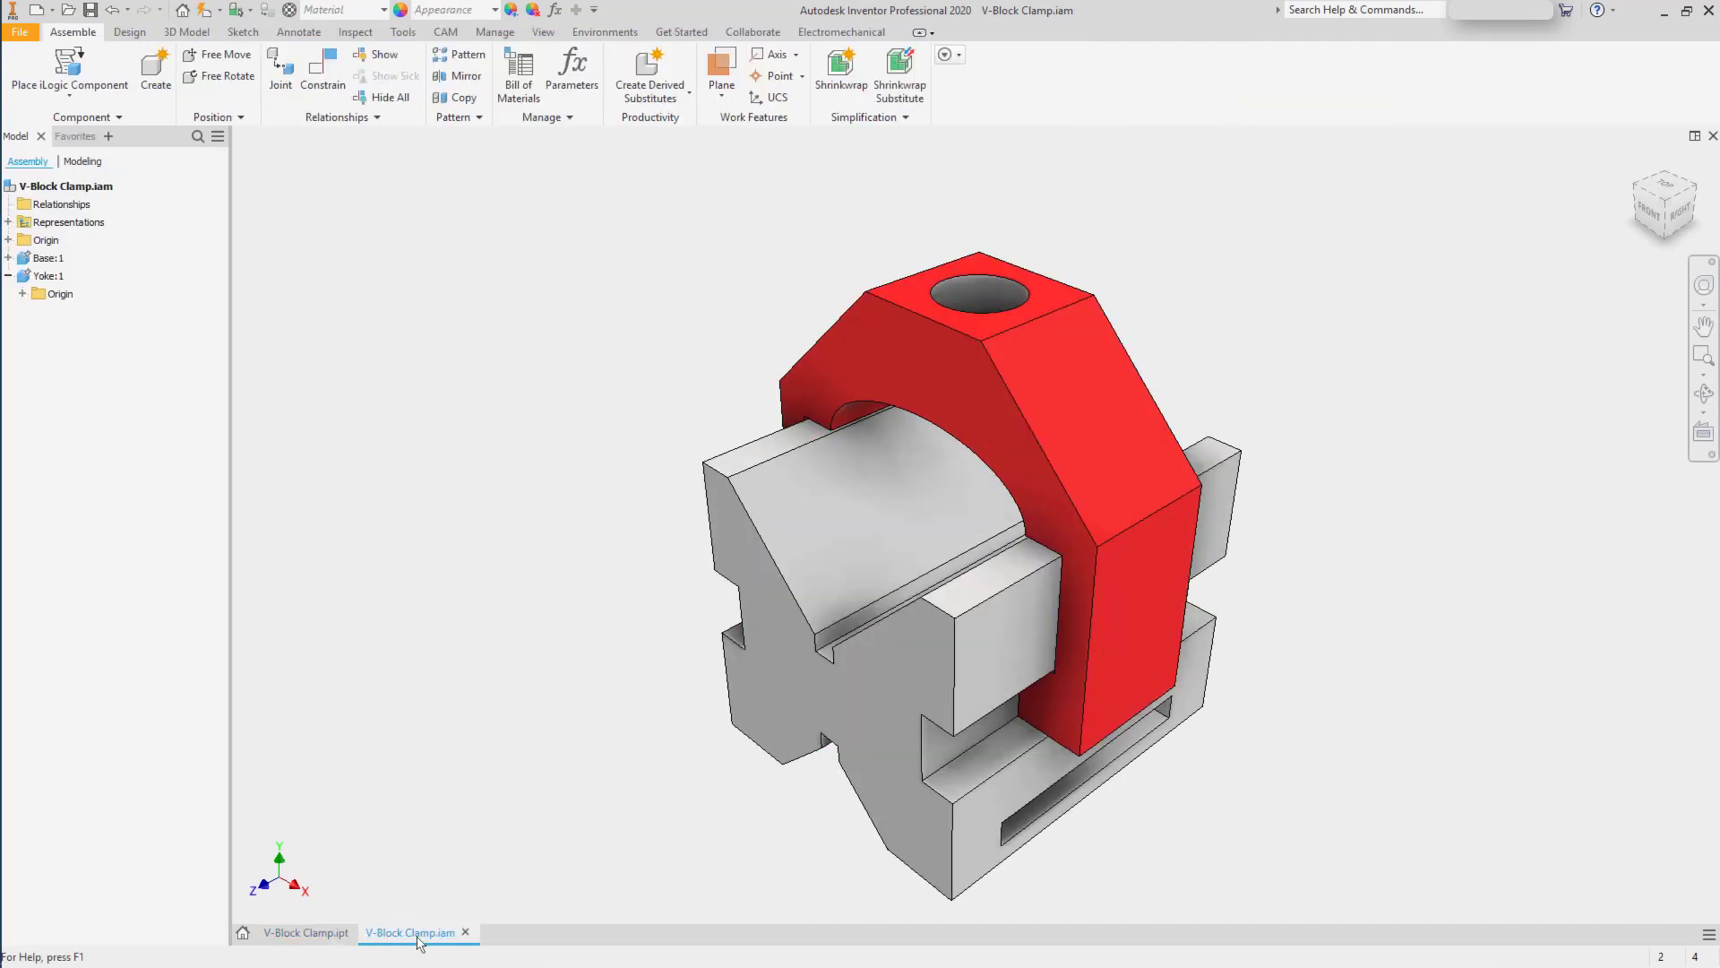
click(205, 11)
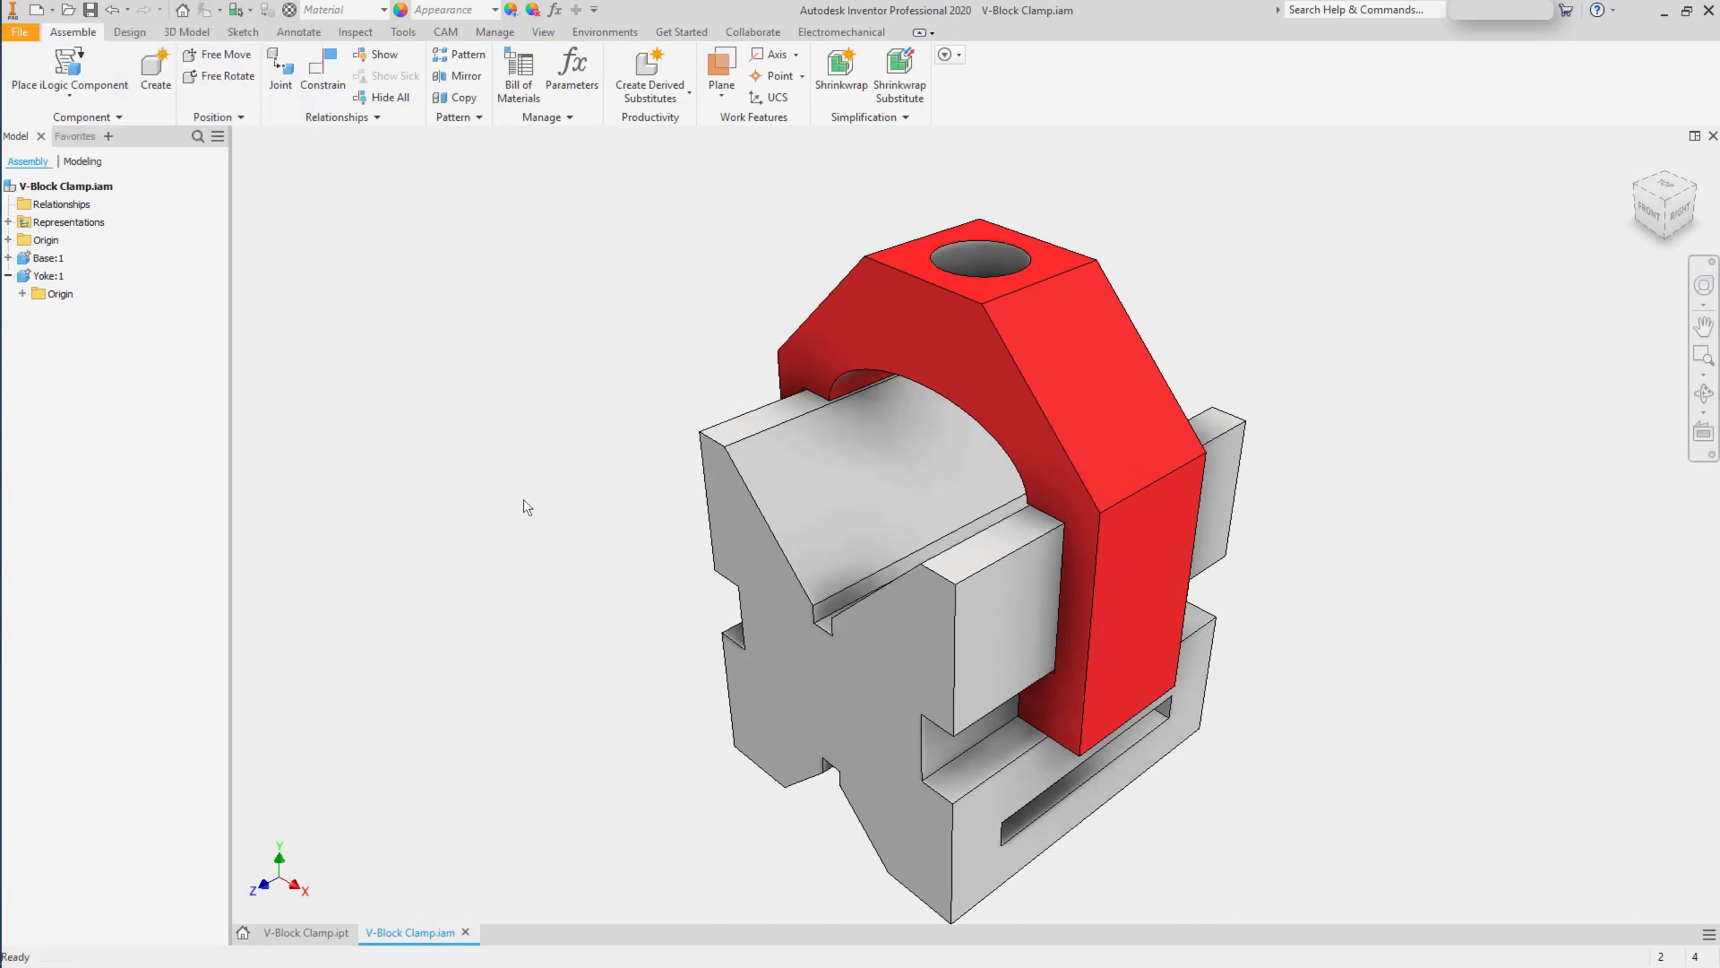